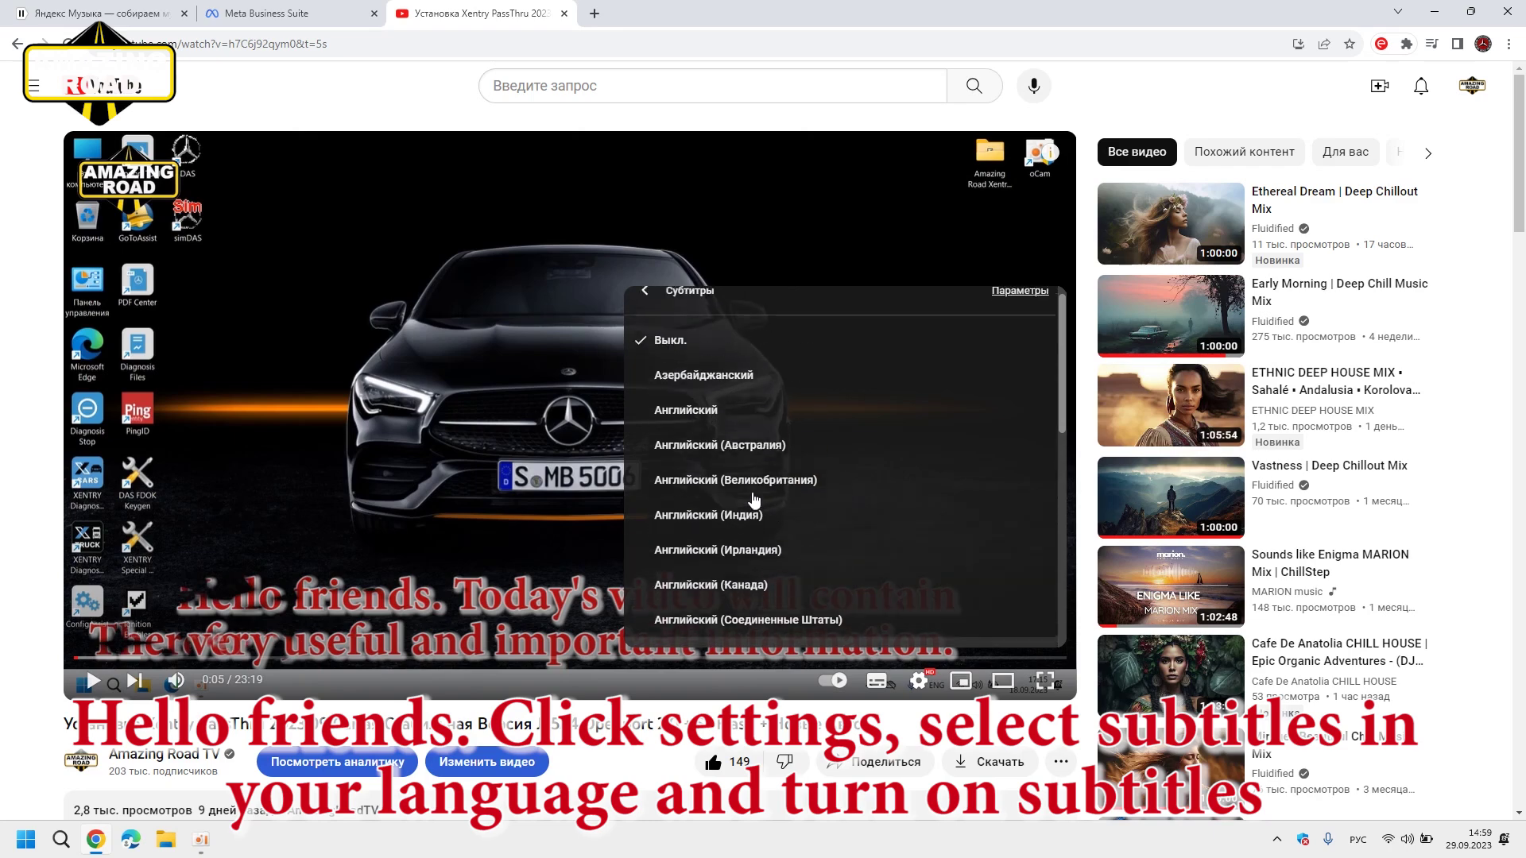
# Turn on subtitles for the Xentry PassThru video on YouTube.
pyautogui.click(881, 683)
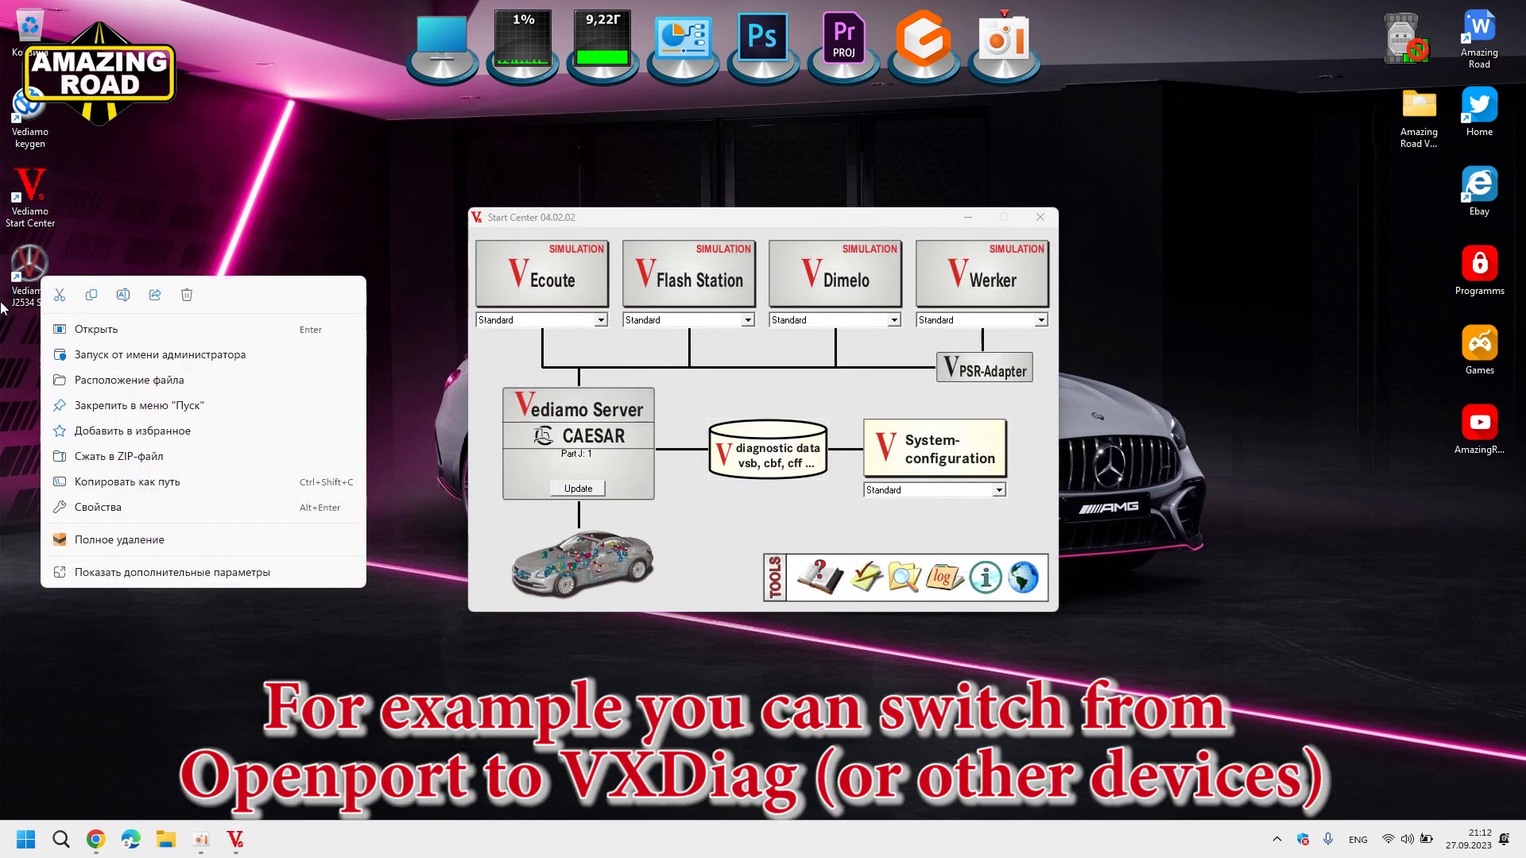
# Run the Vediamo J2534 selector as administrator and confirm another PassThru device in place of Tactrix OpenPort 2.0.
pyautogui.click(134, 356)
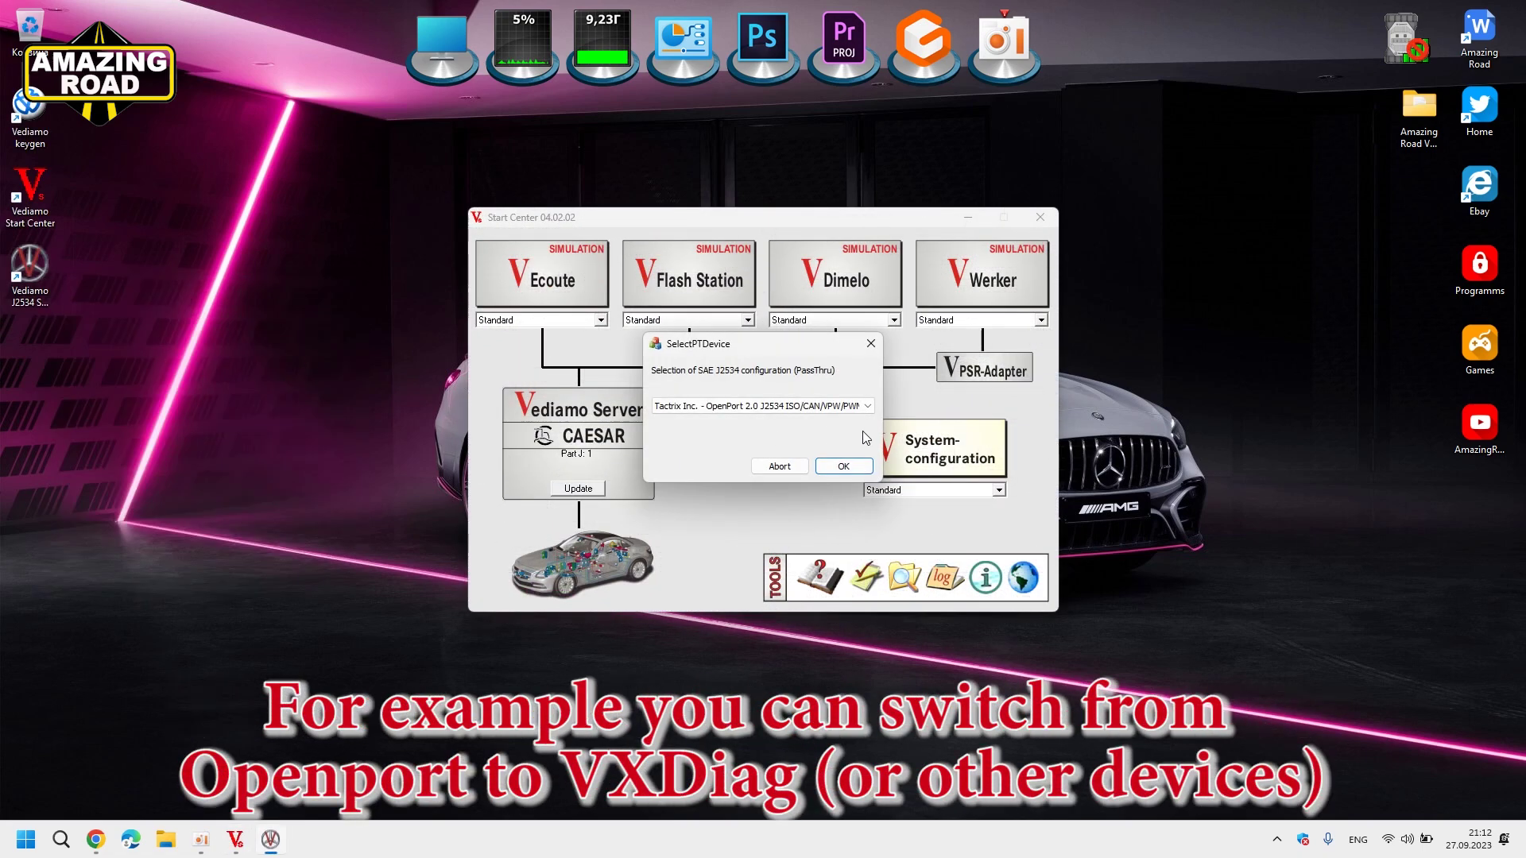
pyautogui.click(864, 407)
pyautogui.click(854, 436)
pyautogui.click(855, 472)
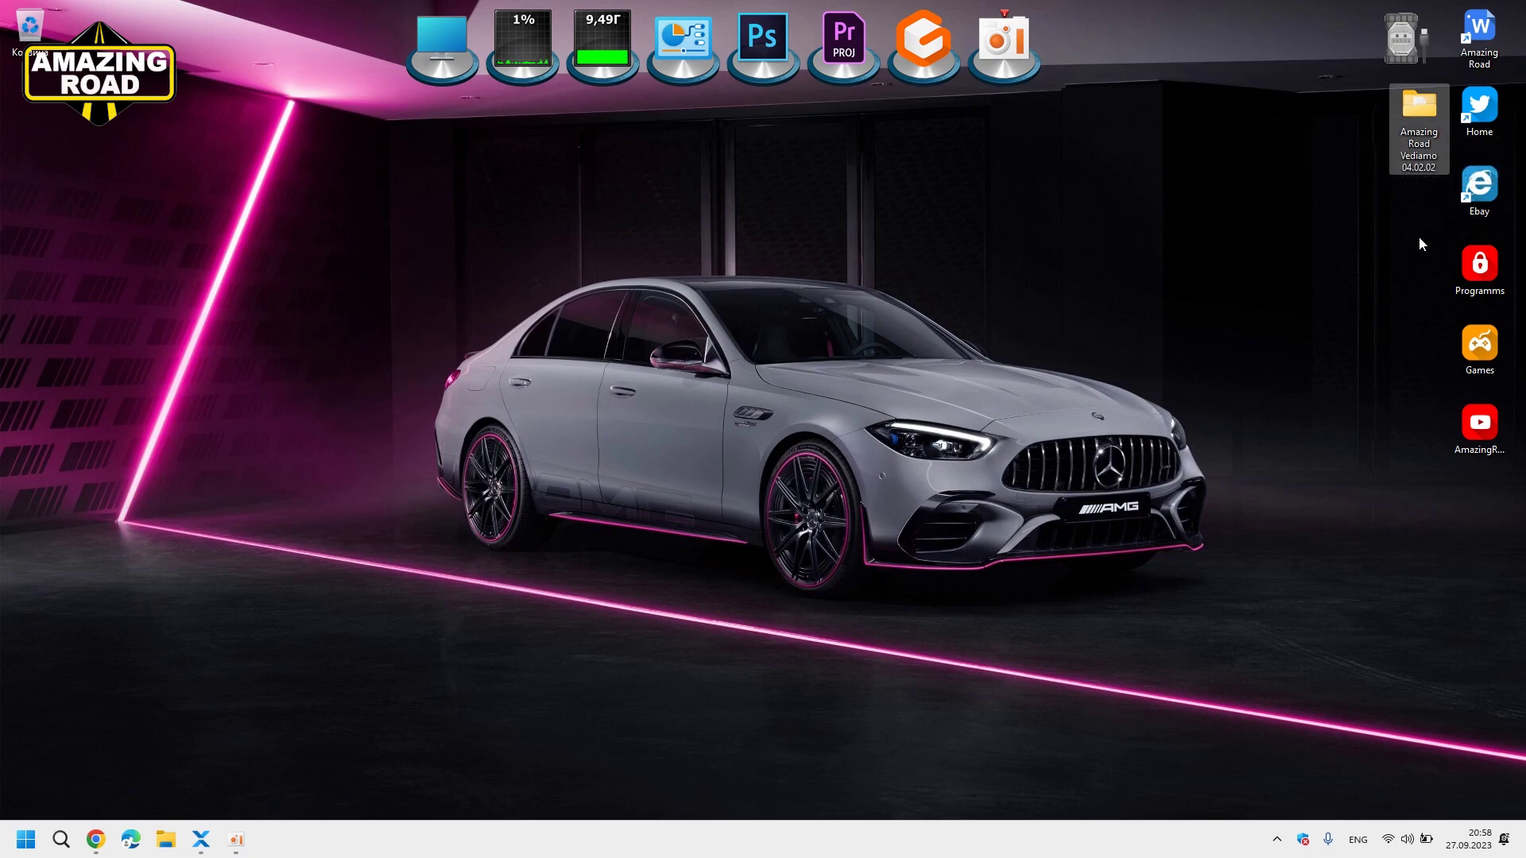
# Open the Amazing Road Vediamo 04.02.02 desktop folder and read the link in the Video instruction text file.
pyautogui.moveTo(1421, 171)
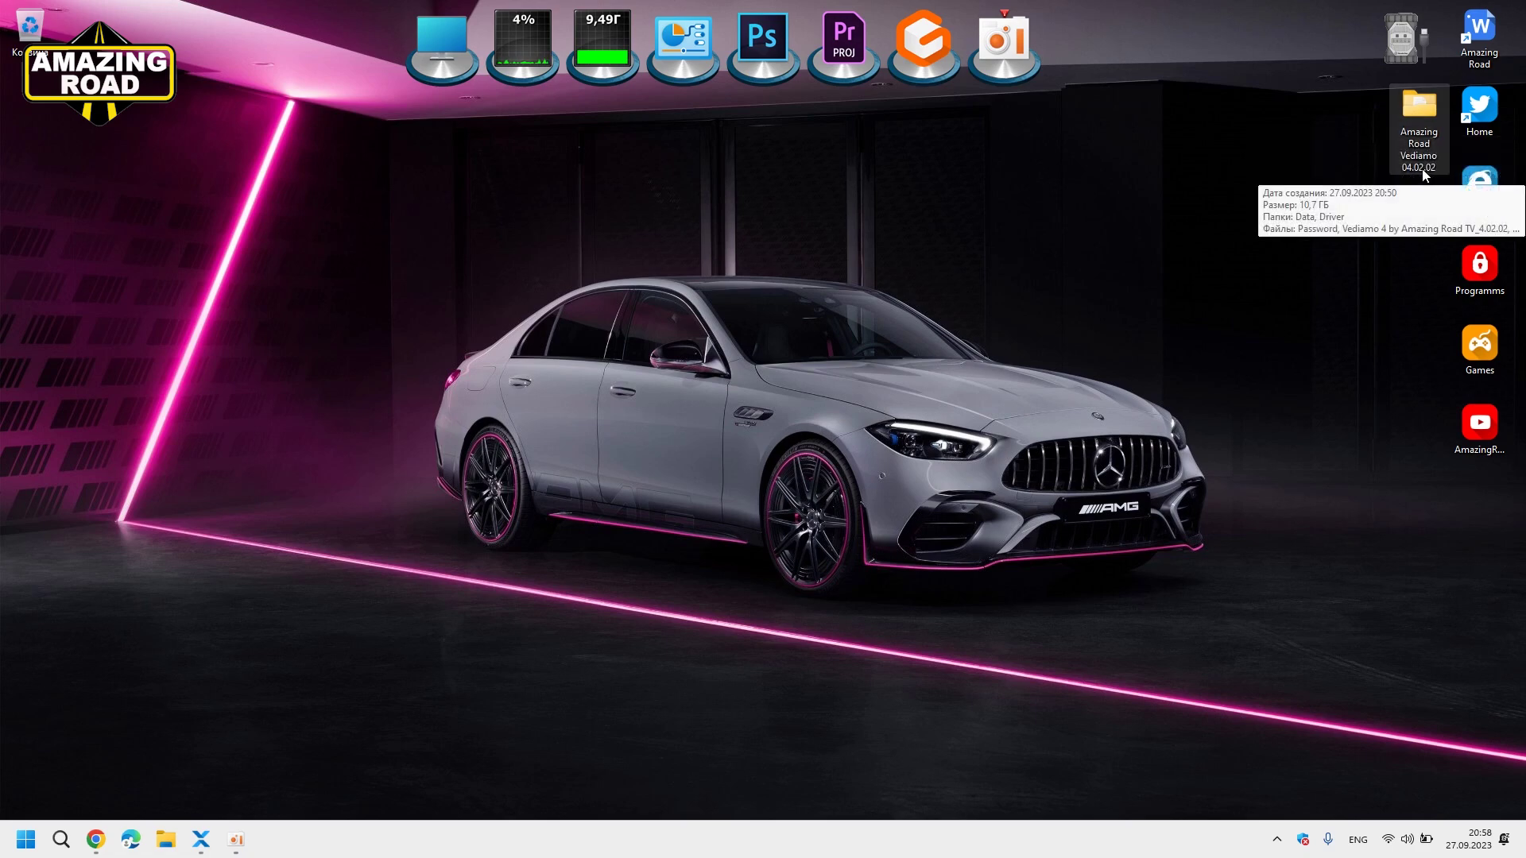
pyautogui.doubleClick(1419, 112)
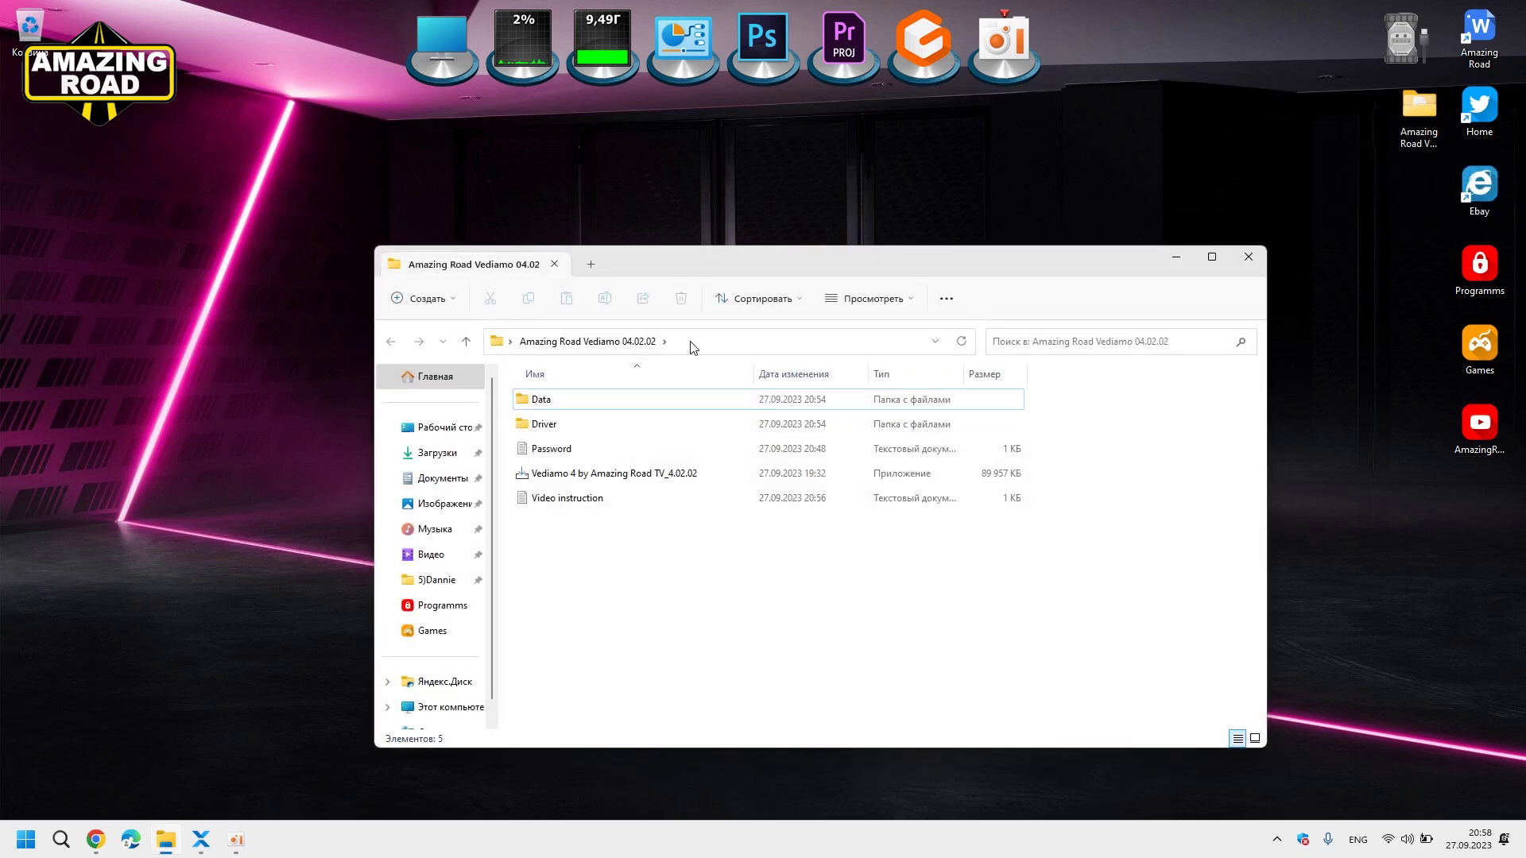
pyautogui.moveTo(795, 269); pyautogui.dragTo(736, 243)
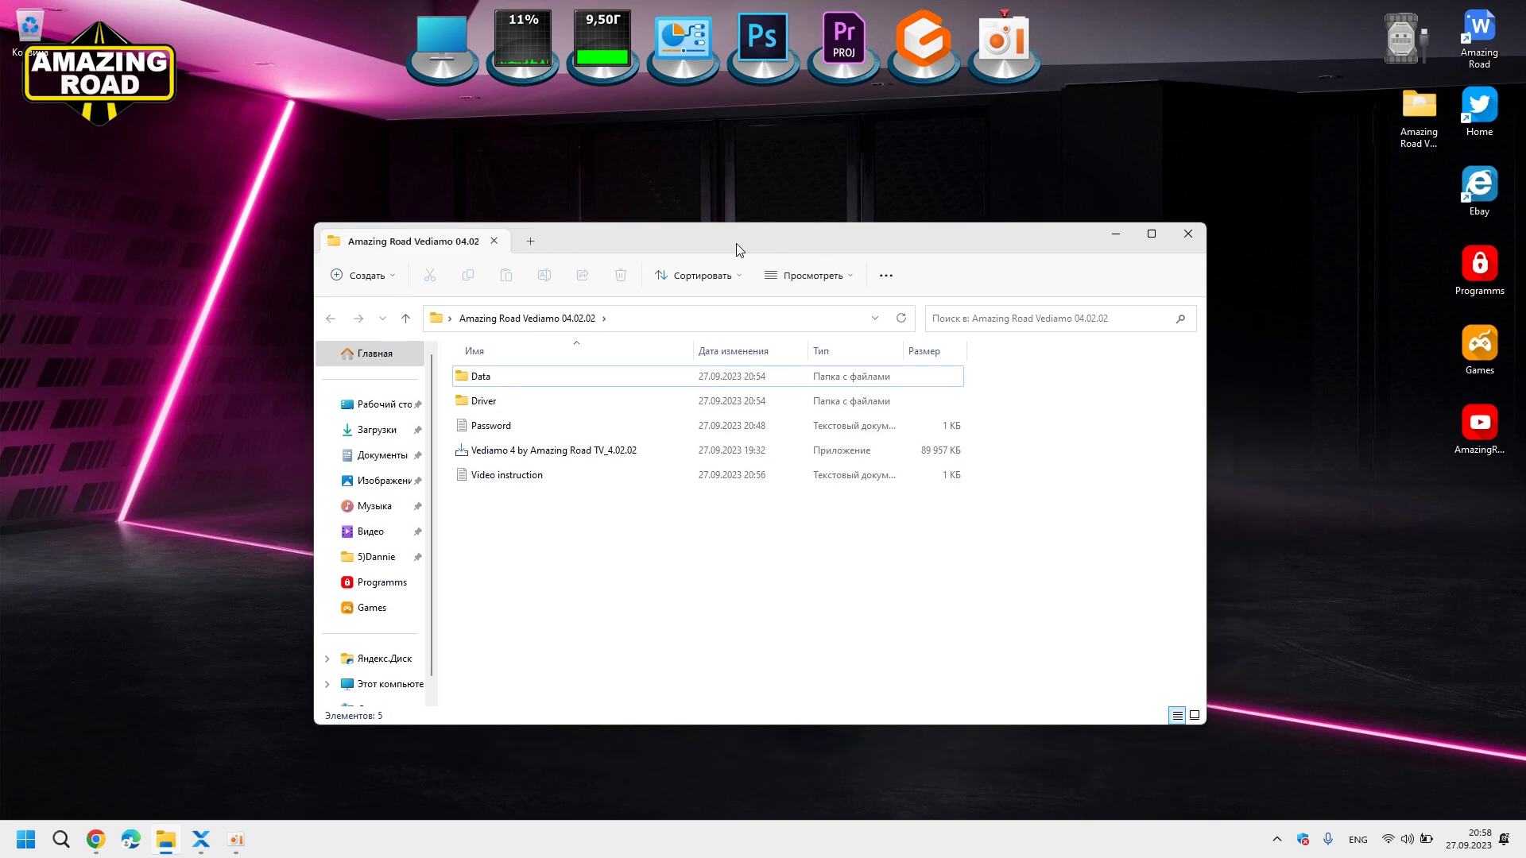
pyautogui.moveTo(514, 483)
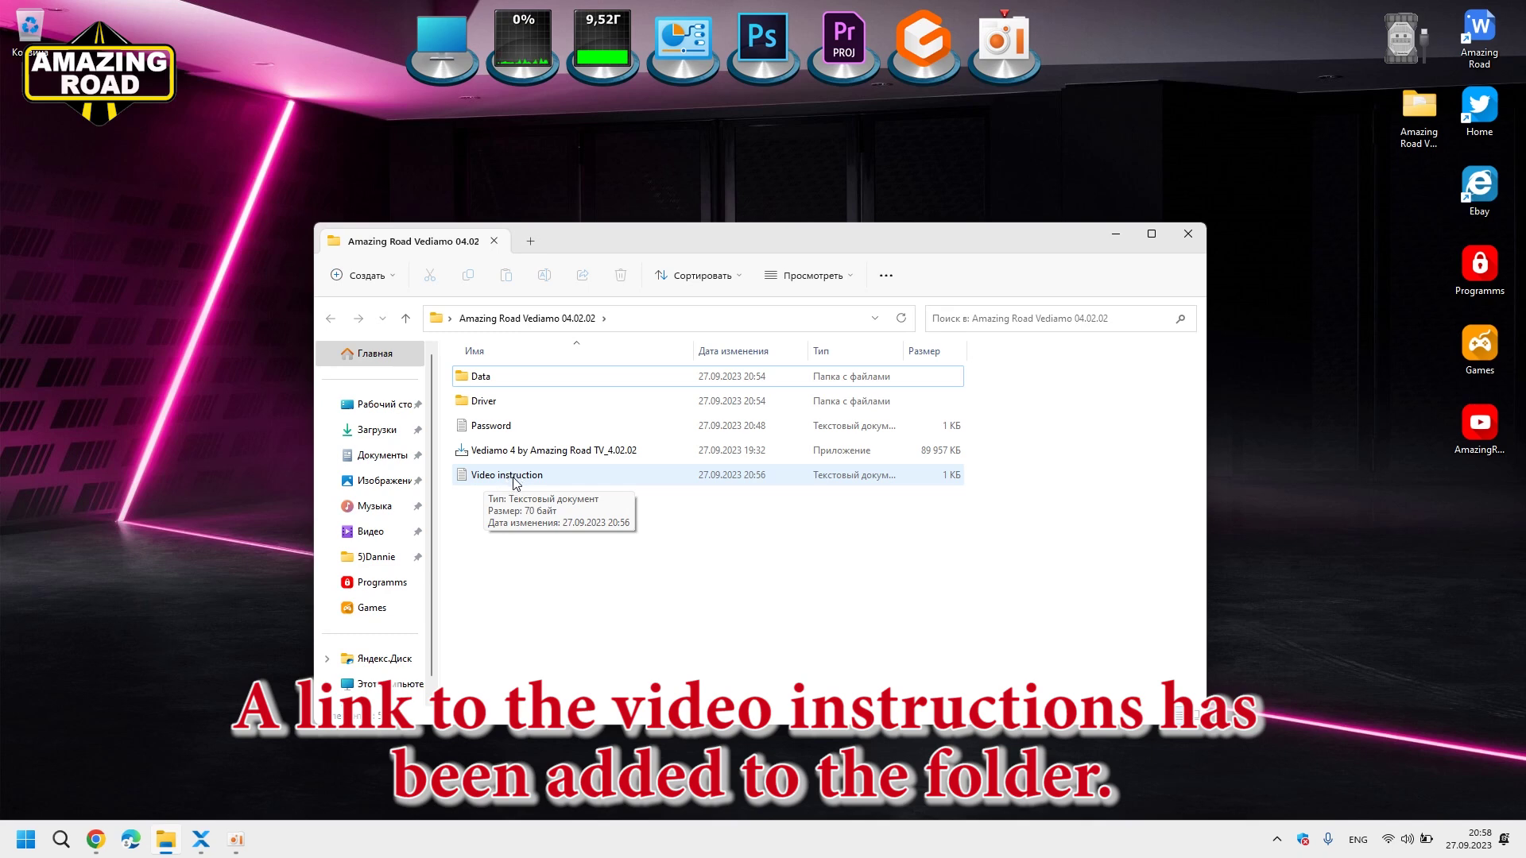
pyautogui.click(528, 479)
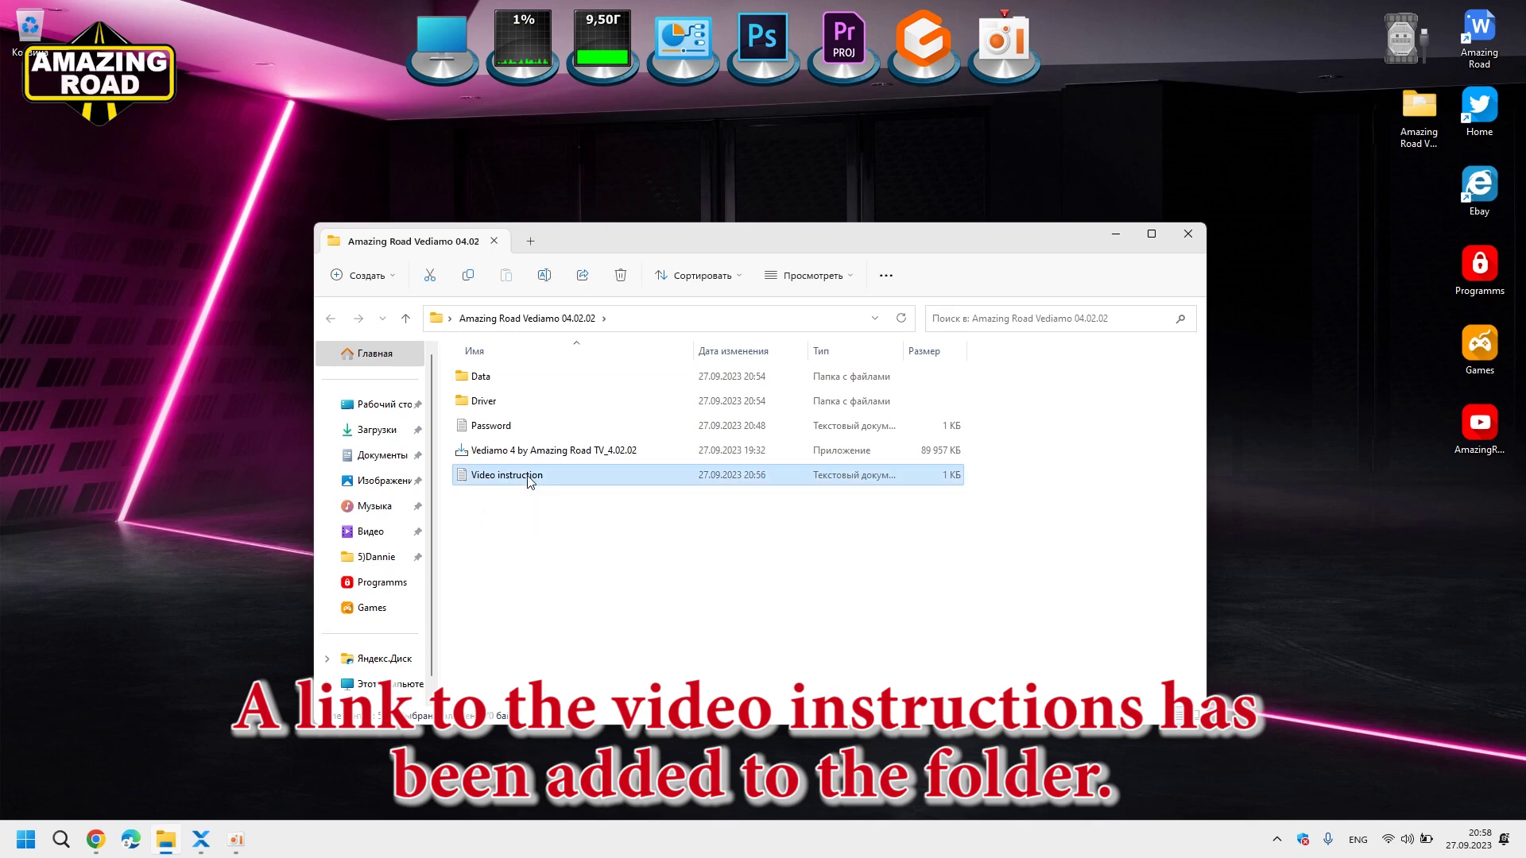
pyautogui.doubleClick(528, 479)
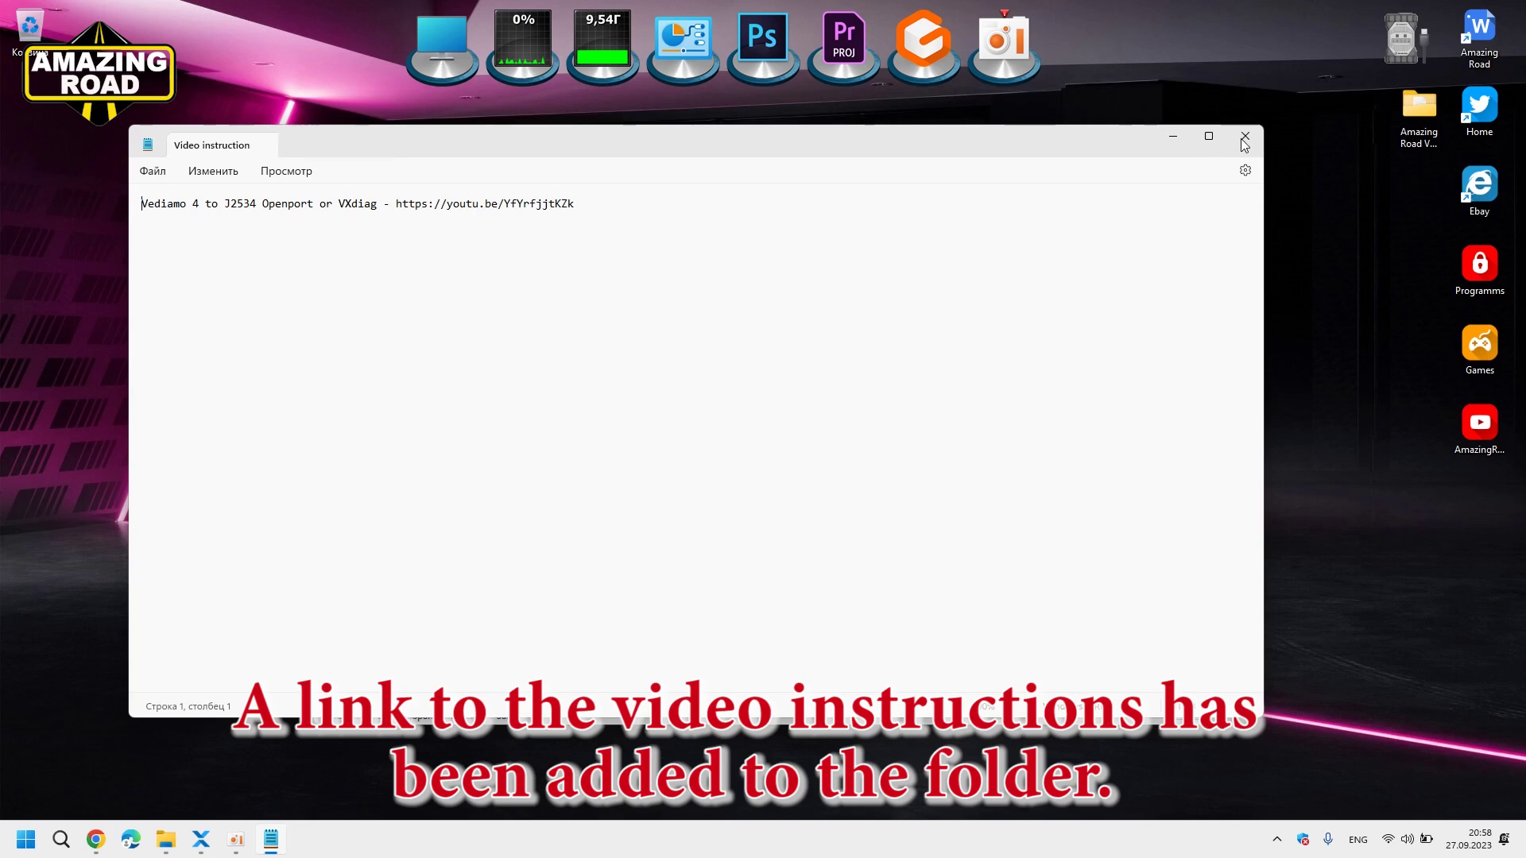
pyautogui.click(1245, 144)
# Look through the Driver folder, including the j2534-logger subfolder, the OpenPort and VX Manager installers, and the VXDiag text file.
pyautogui.click(626, 458)
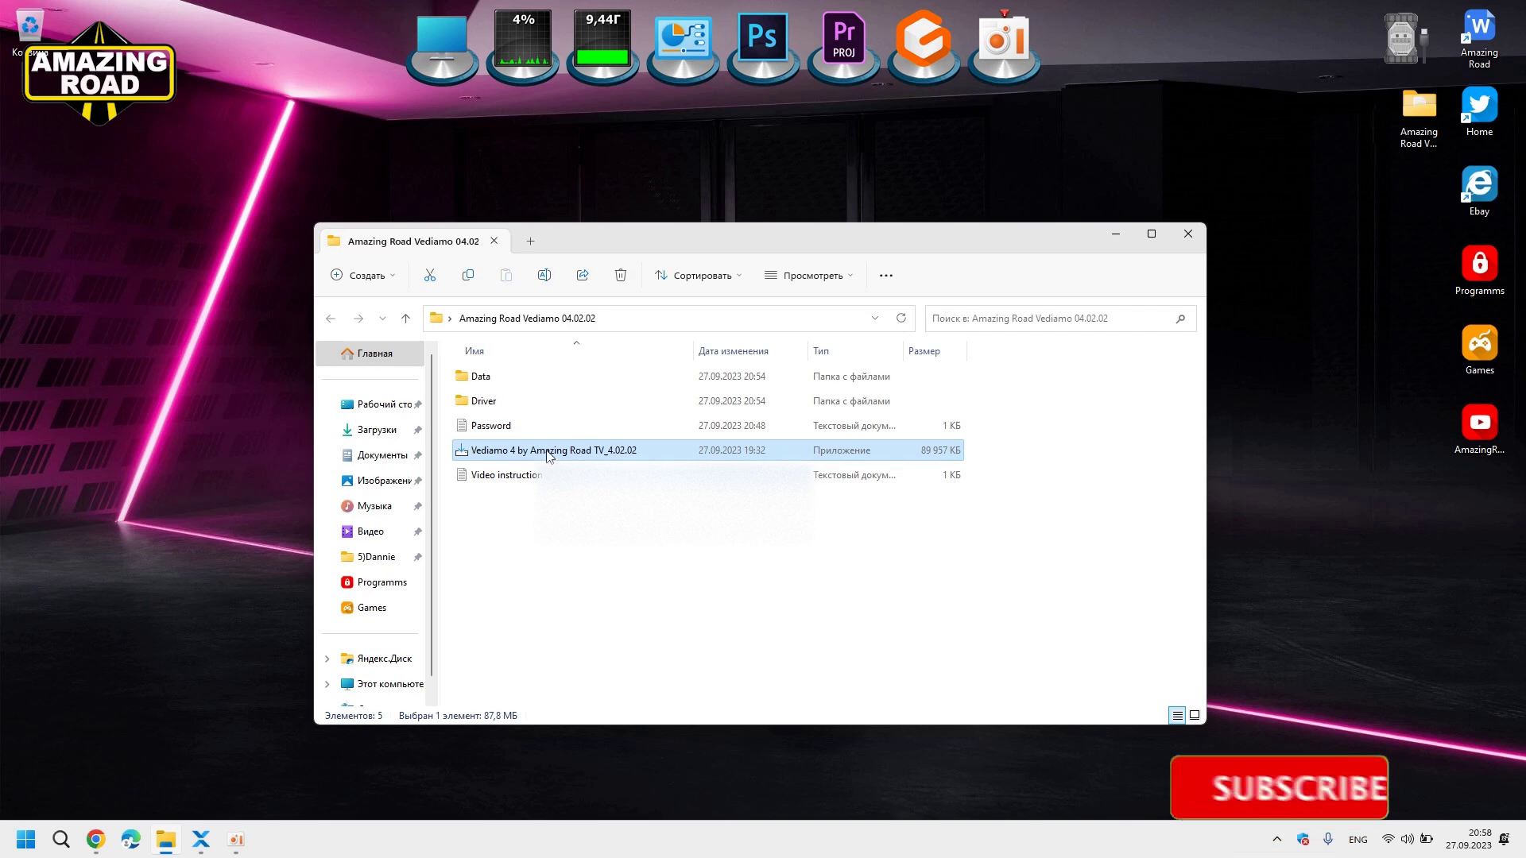
pyautogui.doubleClick(483, 402)
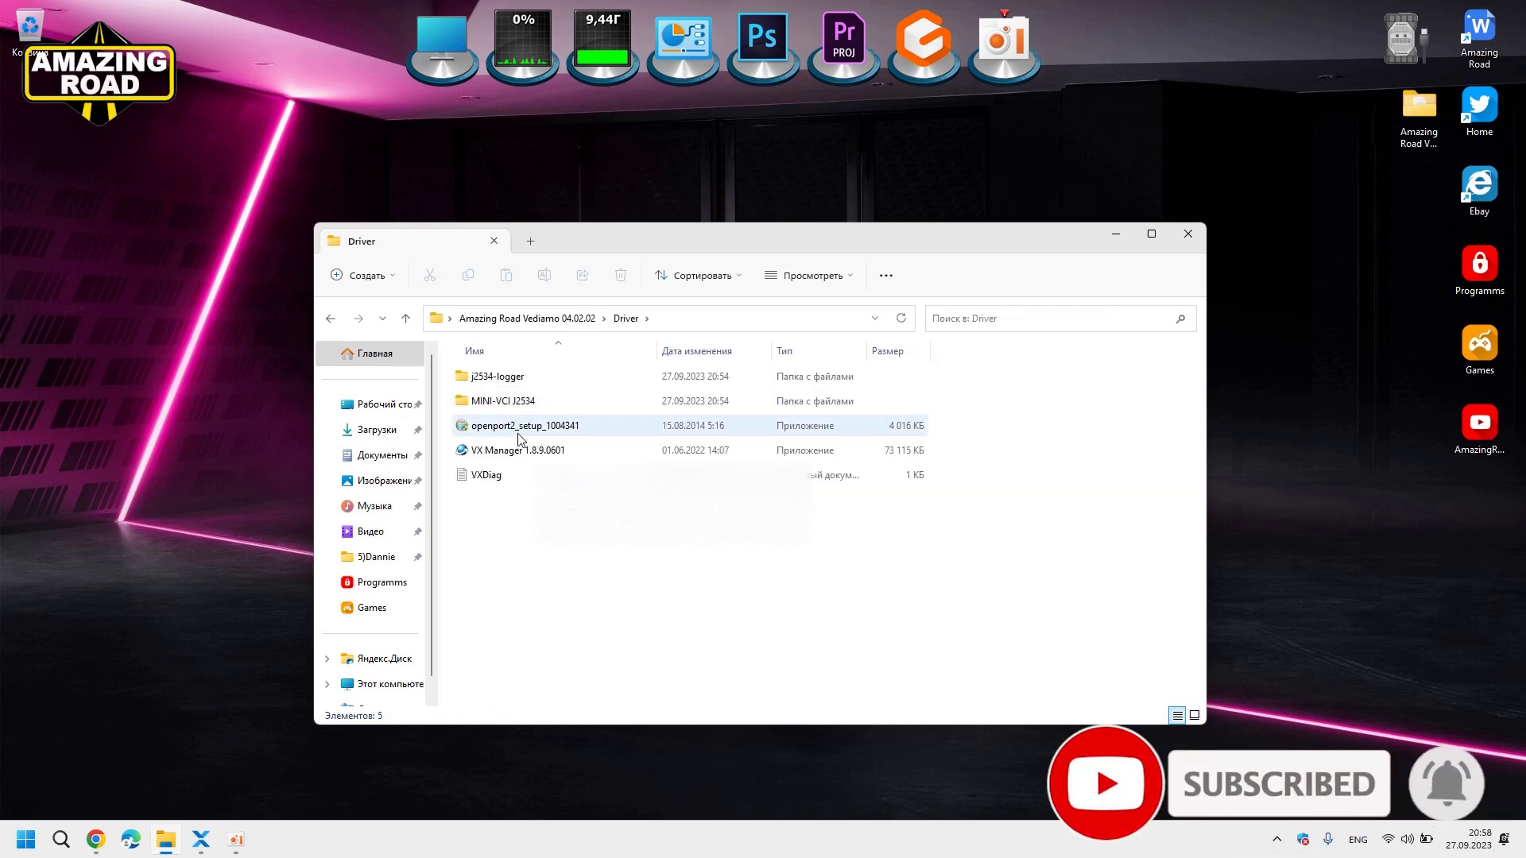
pyautogui.doubleClick(511, 380)
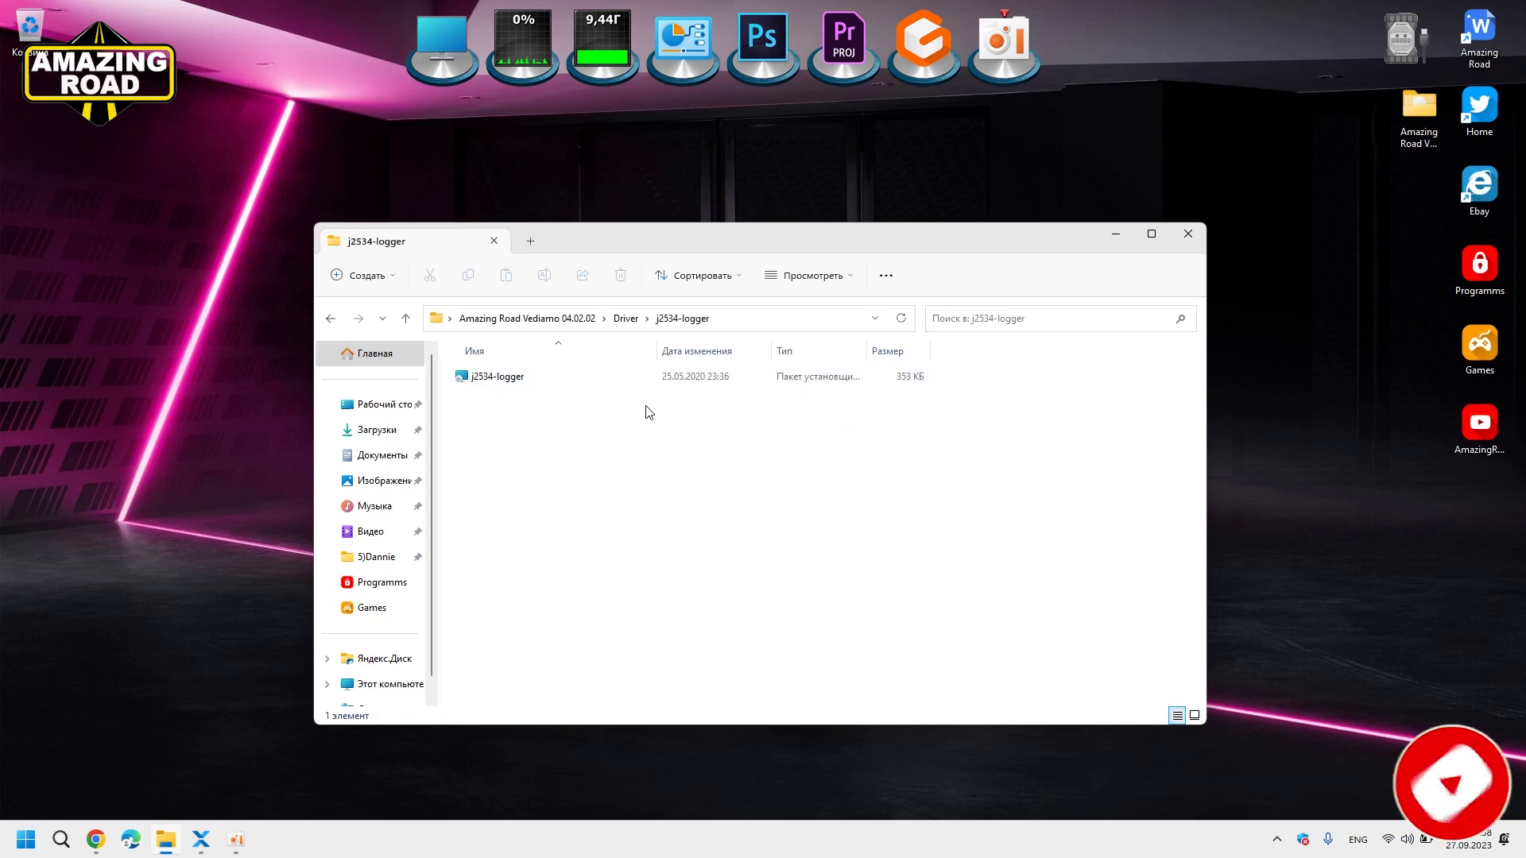
pyautogui.hotkey('alt', 'Left')
pyautogui.click(548, 429)
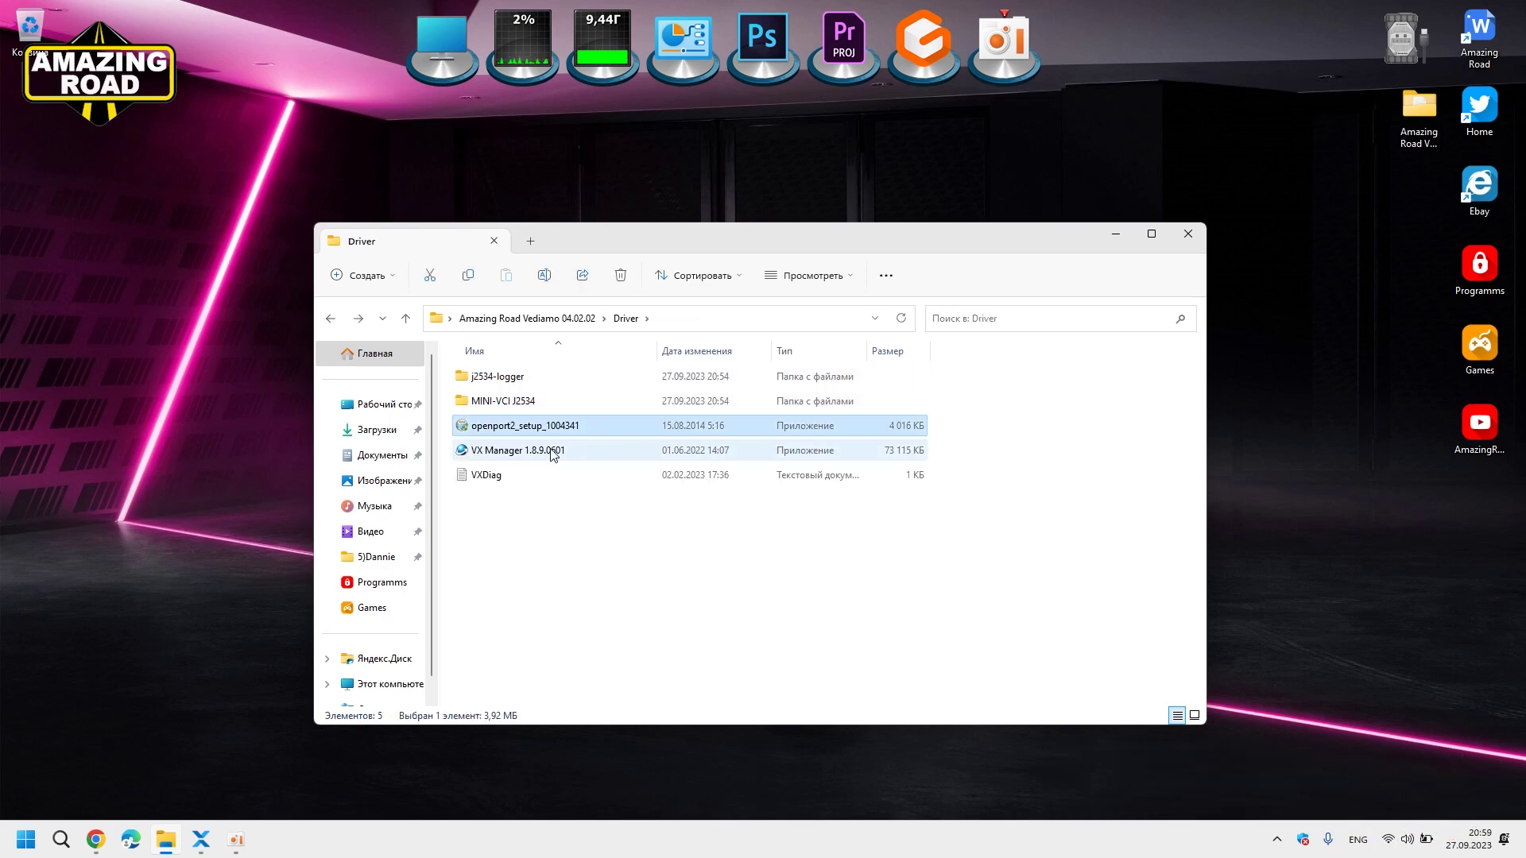
pyautogui.click(529, 456)
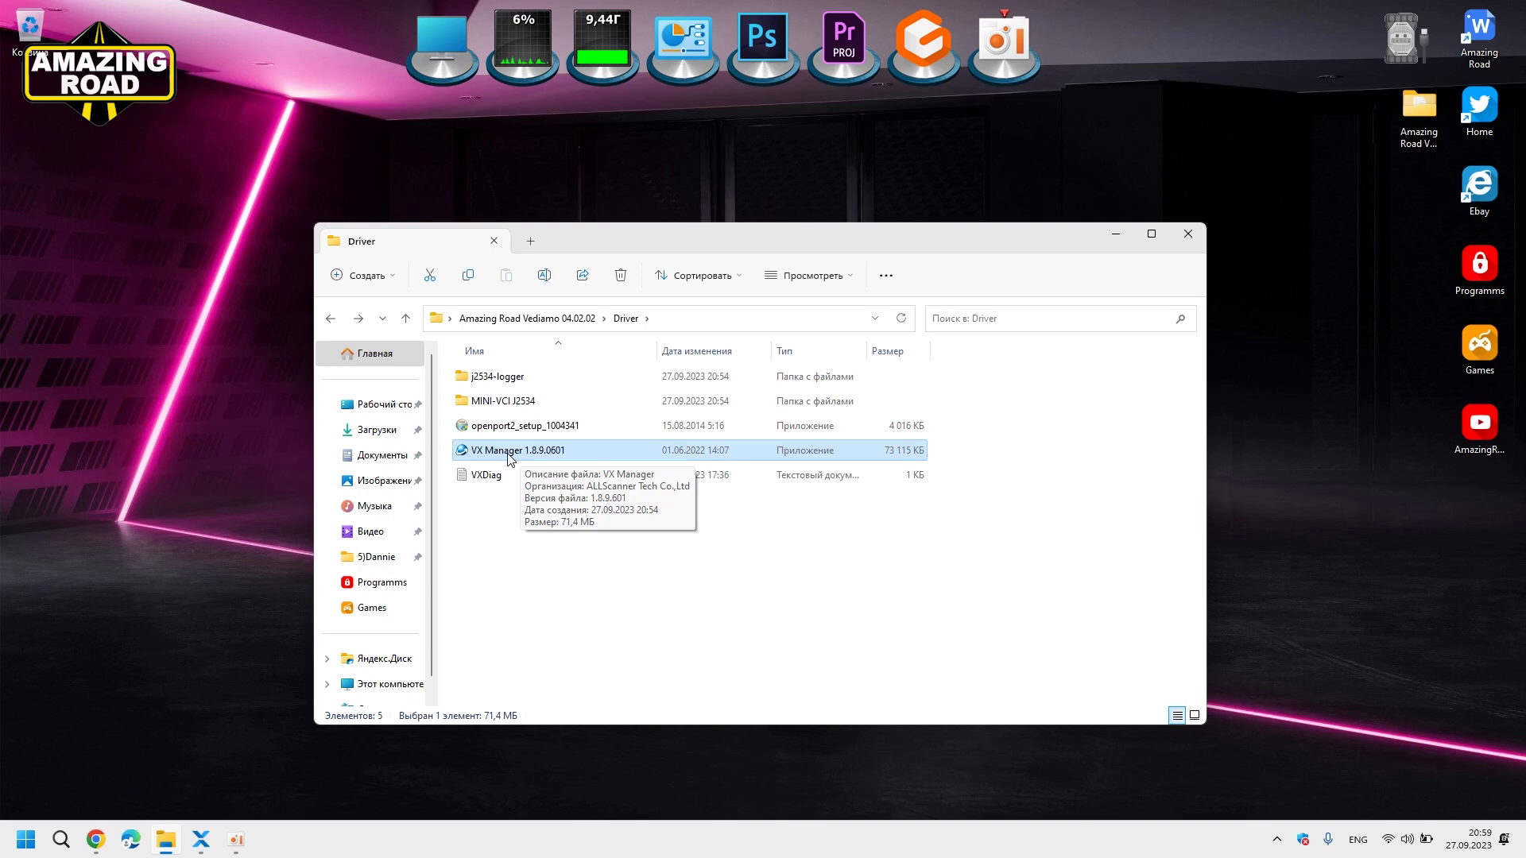
pyautogui.click(507, 481)
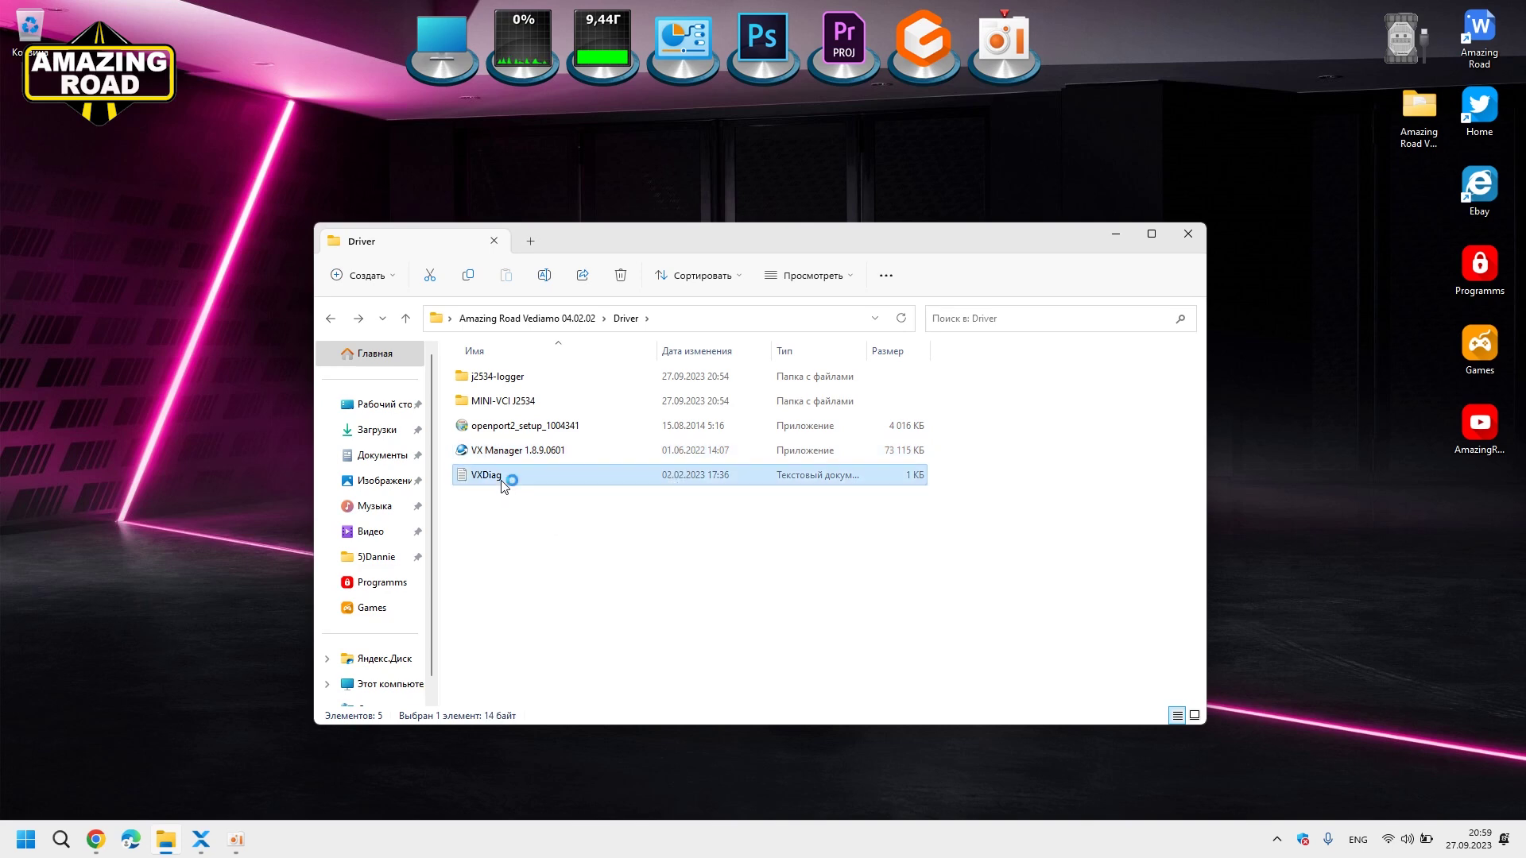
pyautogui.hotkey('alt', 'Left')
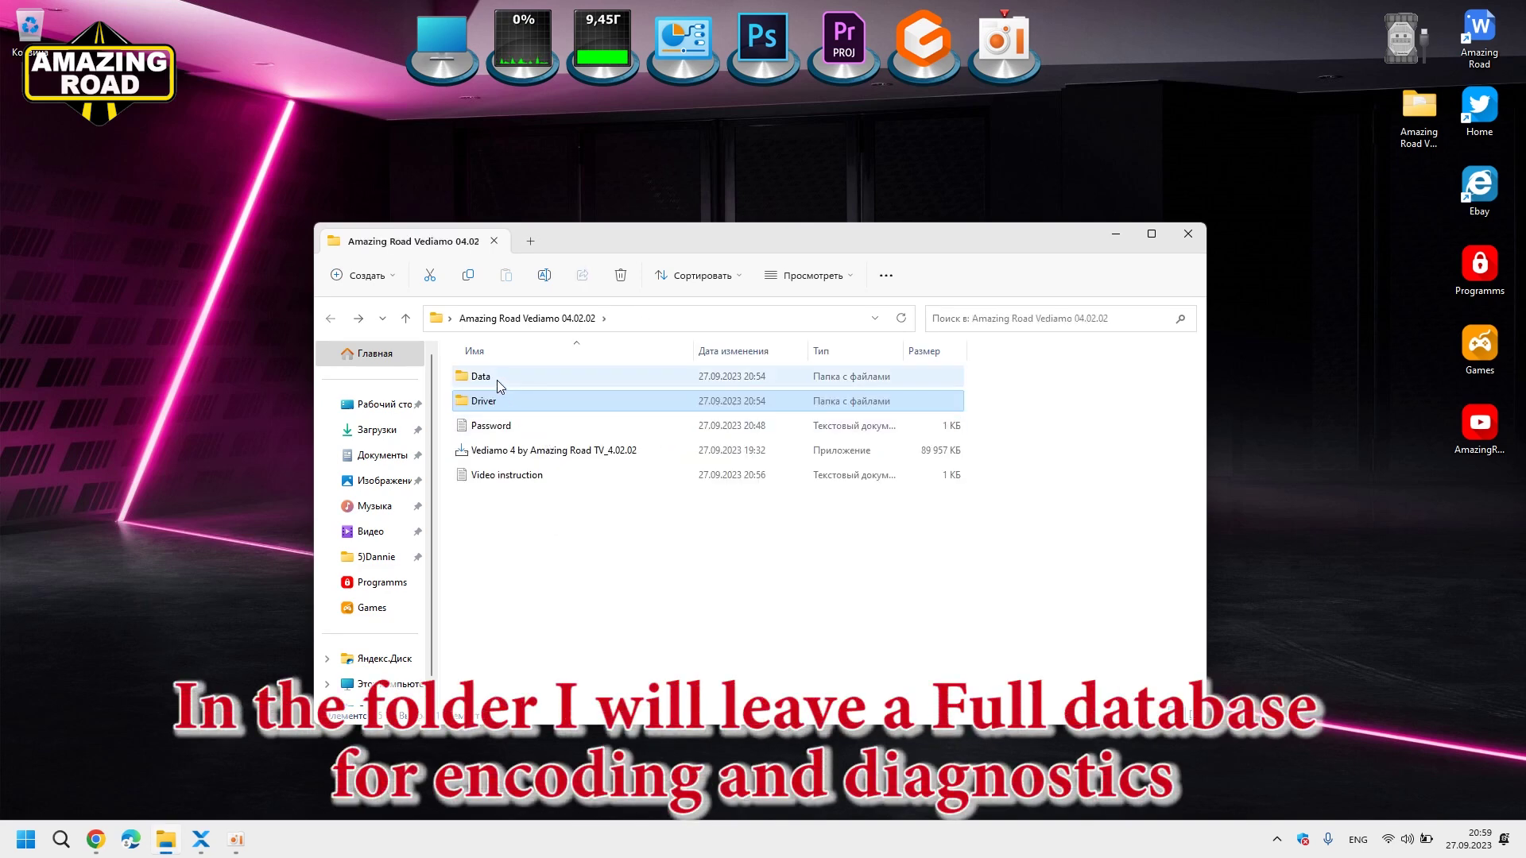
# Inspect the CBF For coding and NEW CBF For coding subfolders of the Data folder.
pyautogui.doubleClick(498, 378)
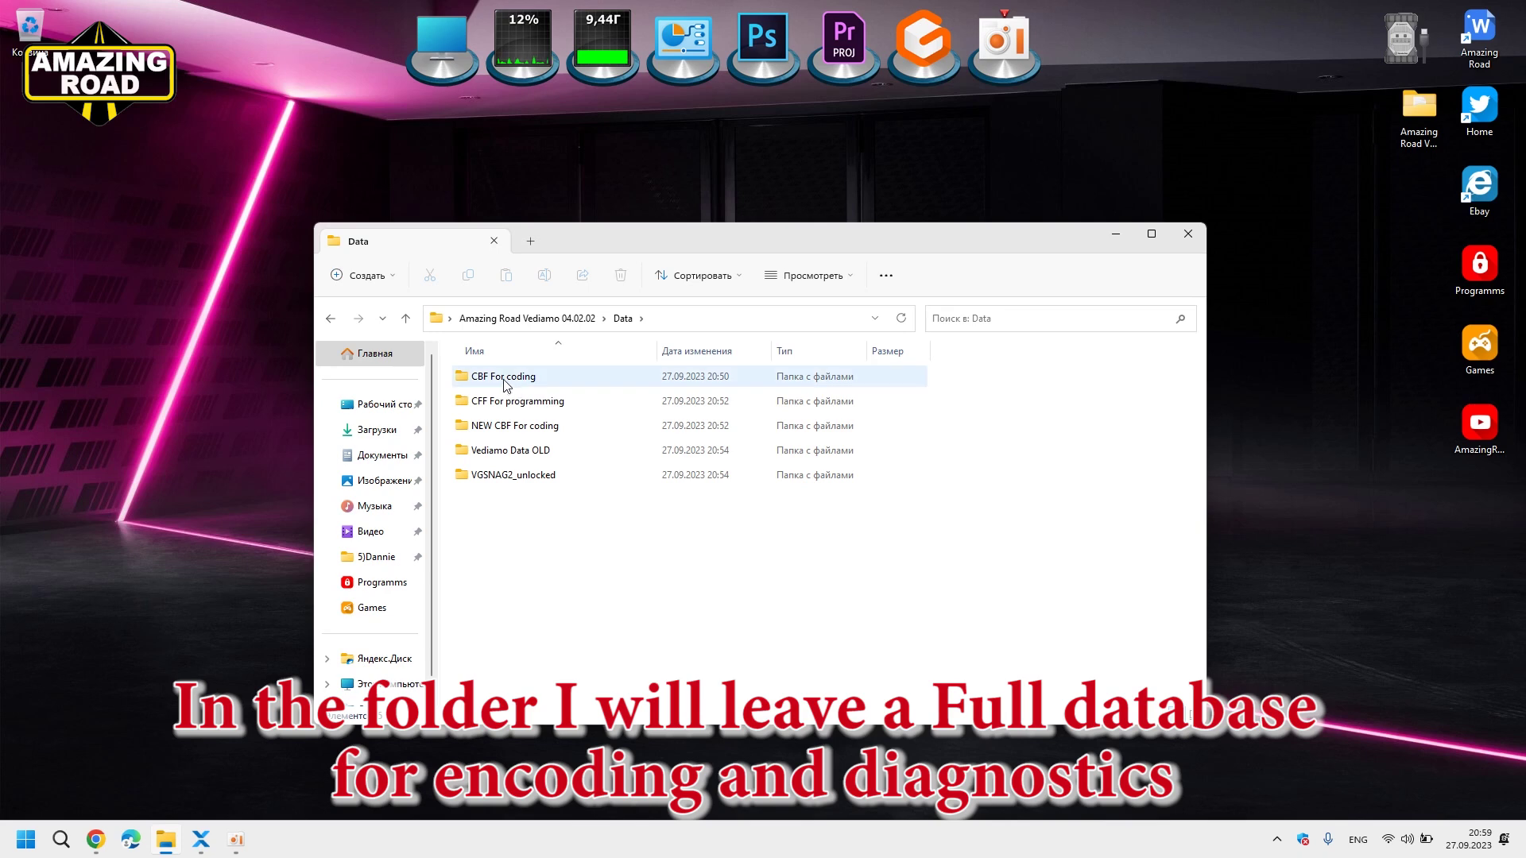
pyautogui.doubleClick(503, 378)
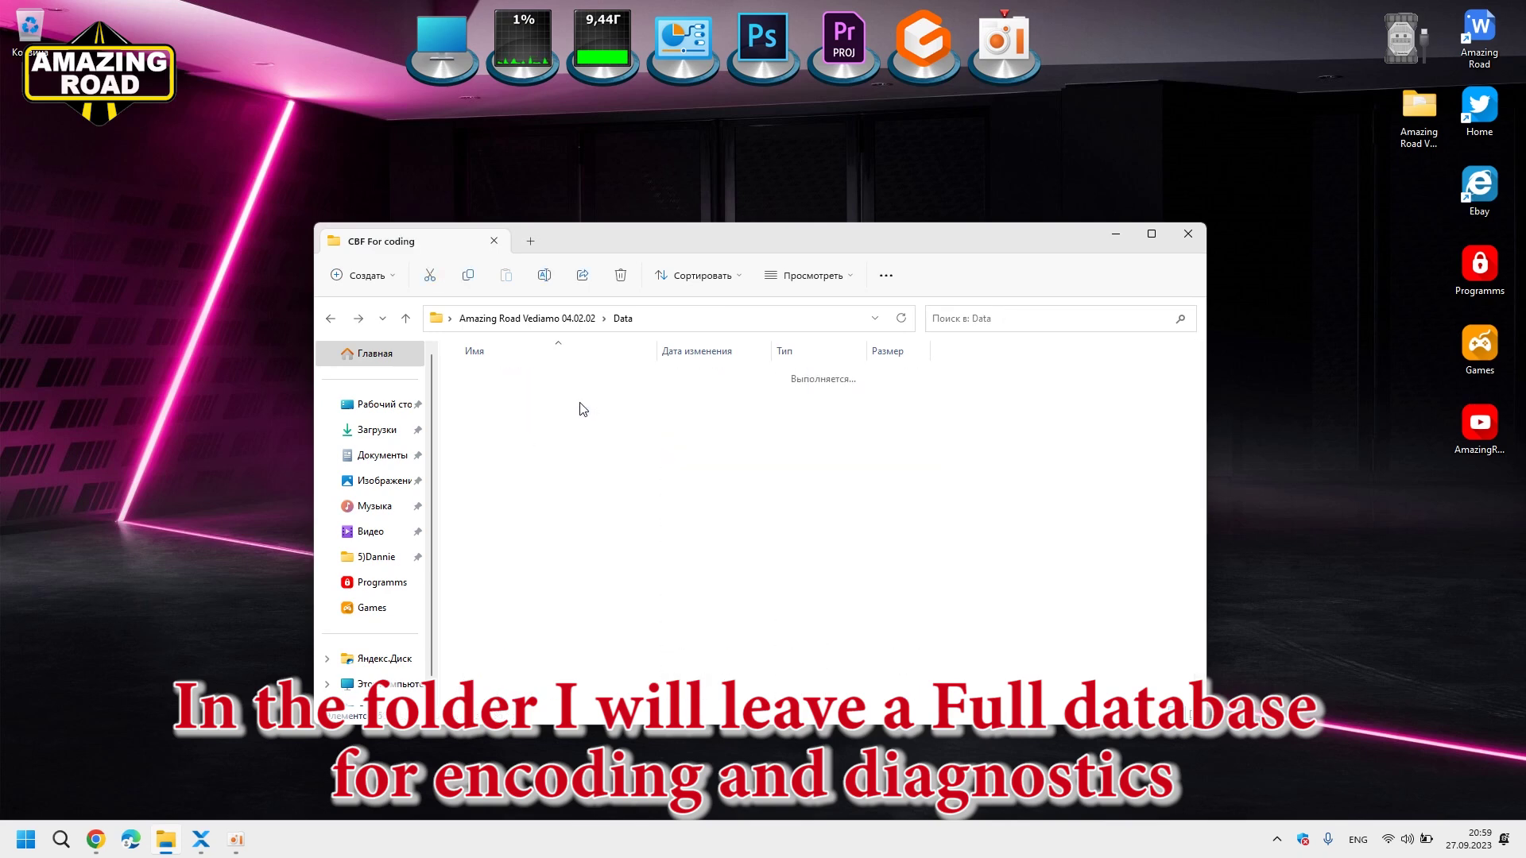
pyautogui.hotkey('alt', 'Left')
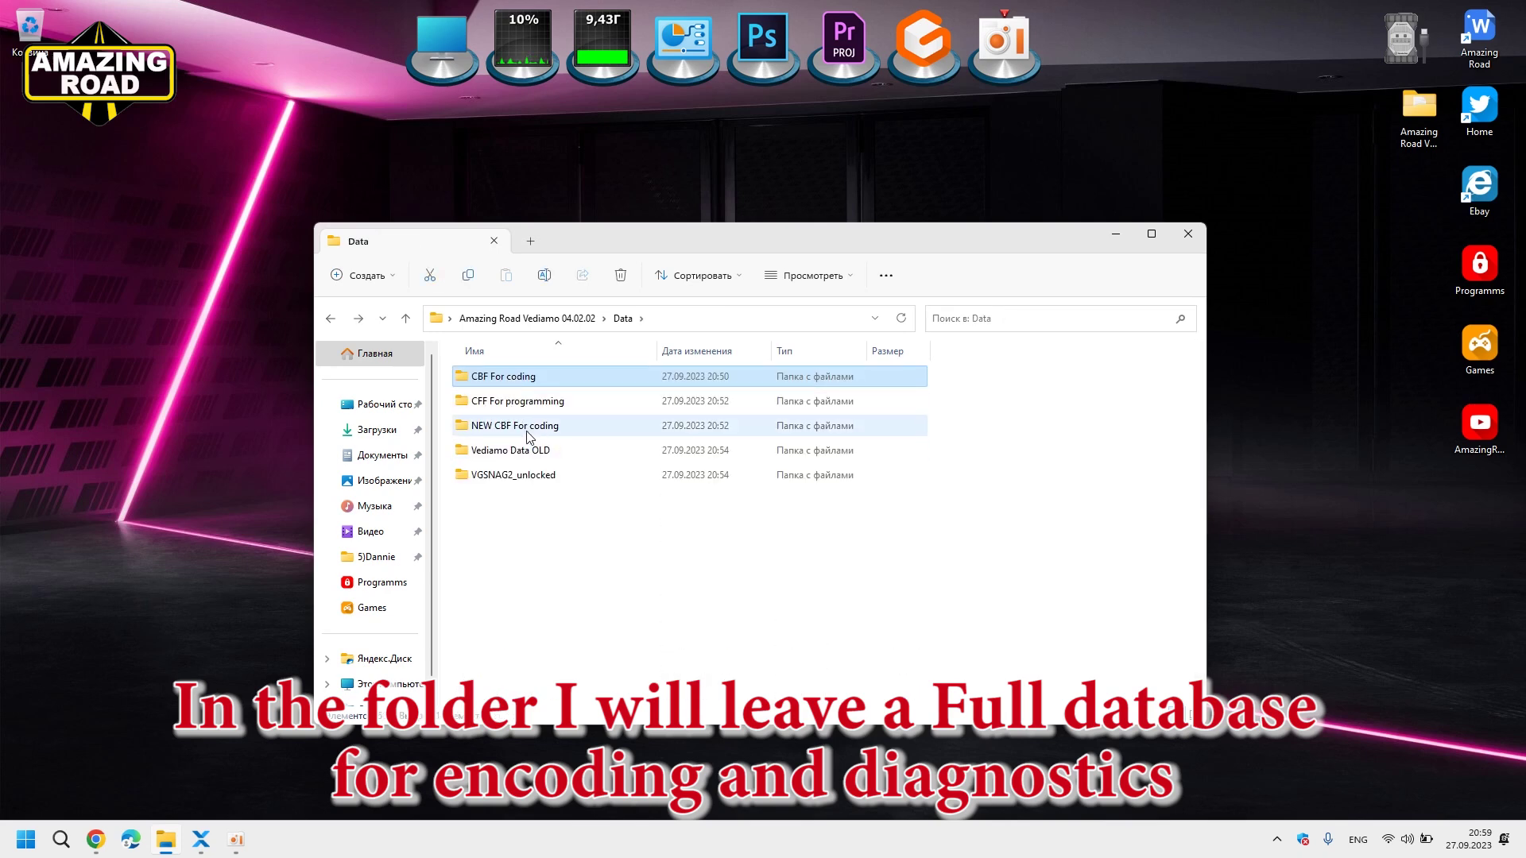
pyautogui.doubleClick(520, 427)
pyautogui.hotkey('alt', 'Left')
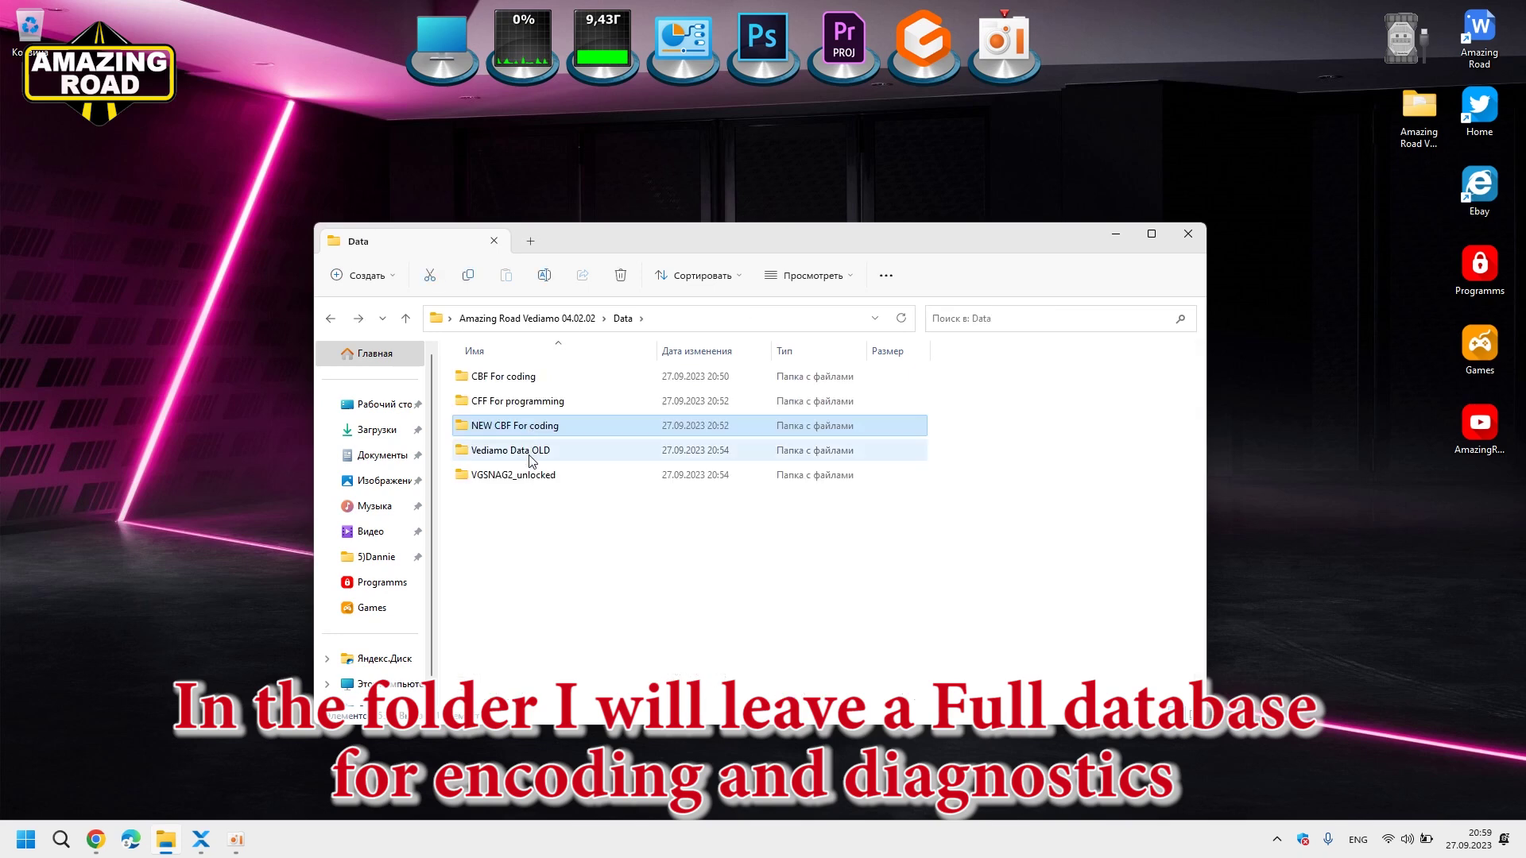
# Browse the Vediamo Data OLD and VGSNAG2_unlocked subfolders, and return to the Amazing Road Vediamo 04.02.02 folder.
pyautogui.doubleClick(529, 460)
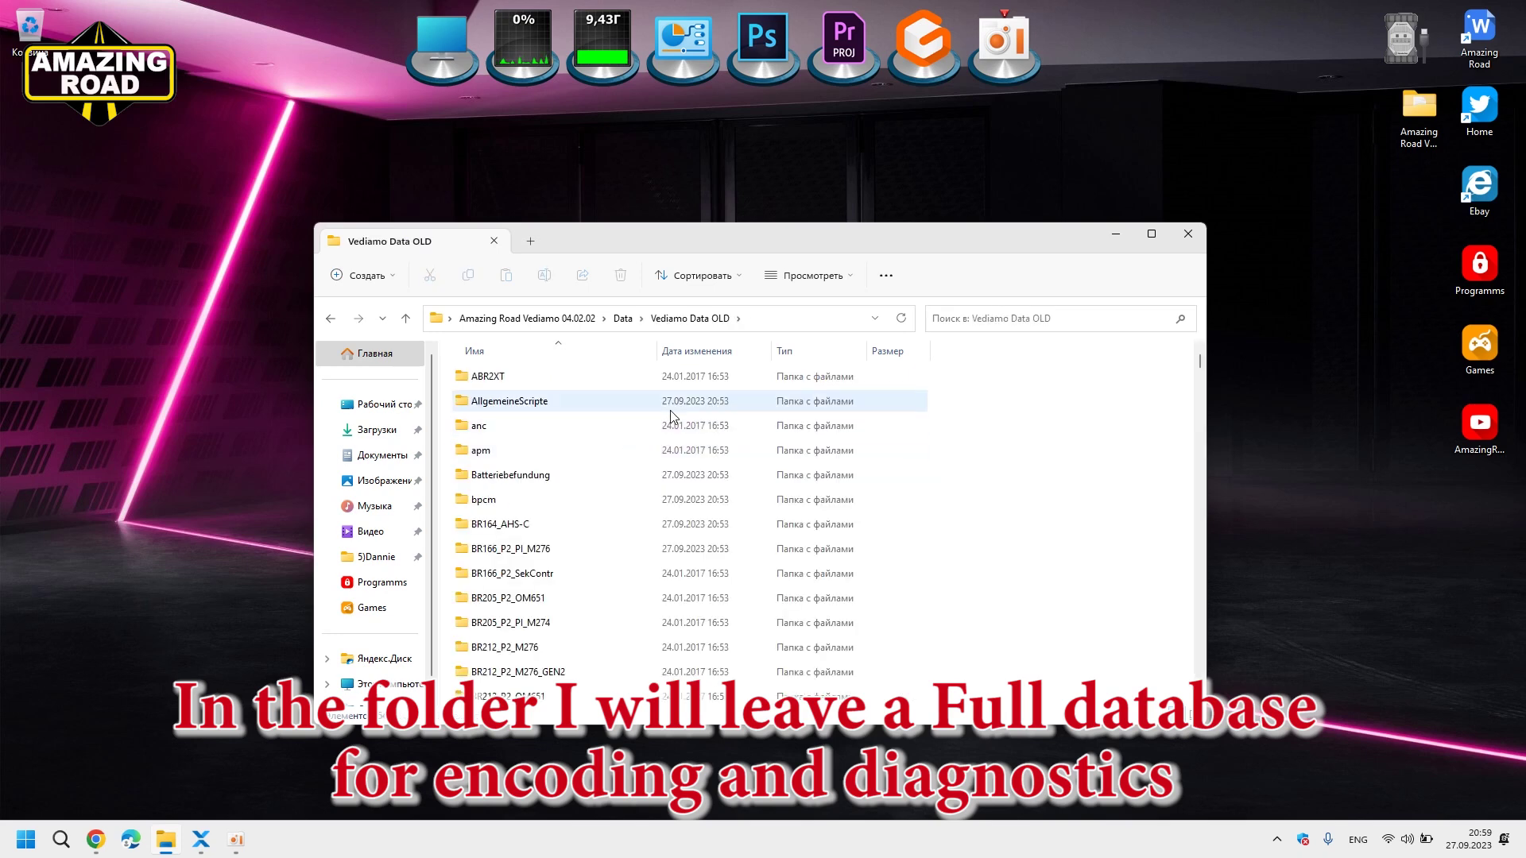
pyautogui.scroll(-15, 577, 499)
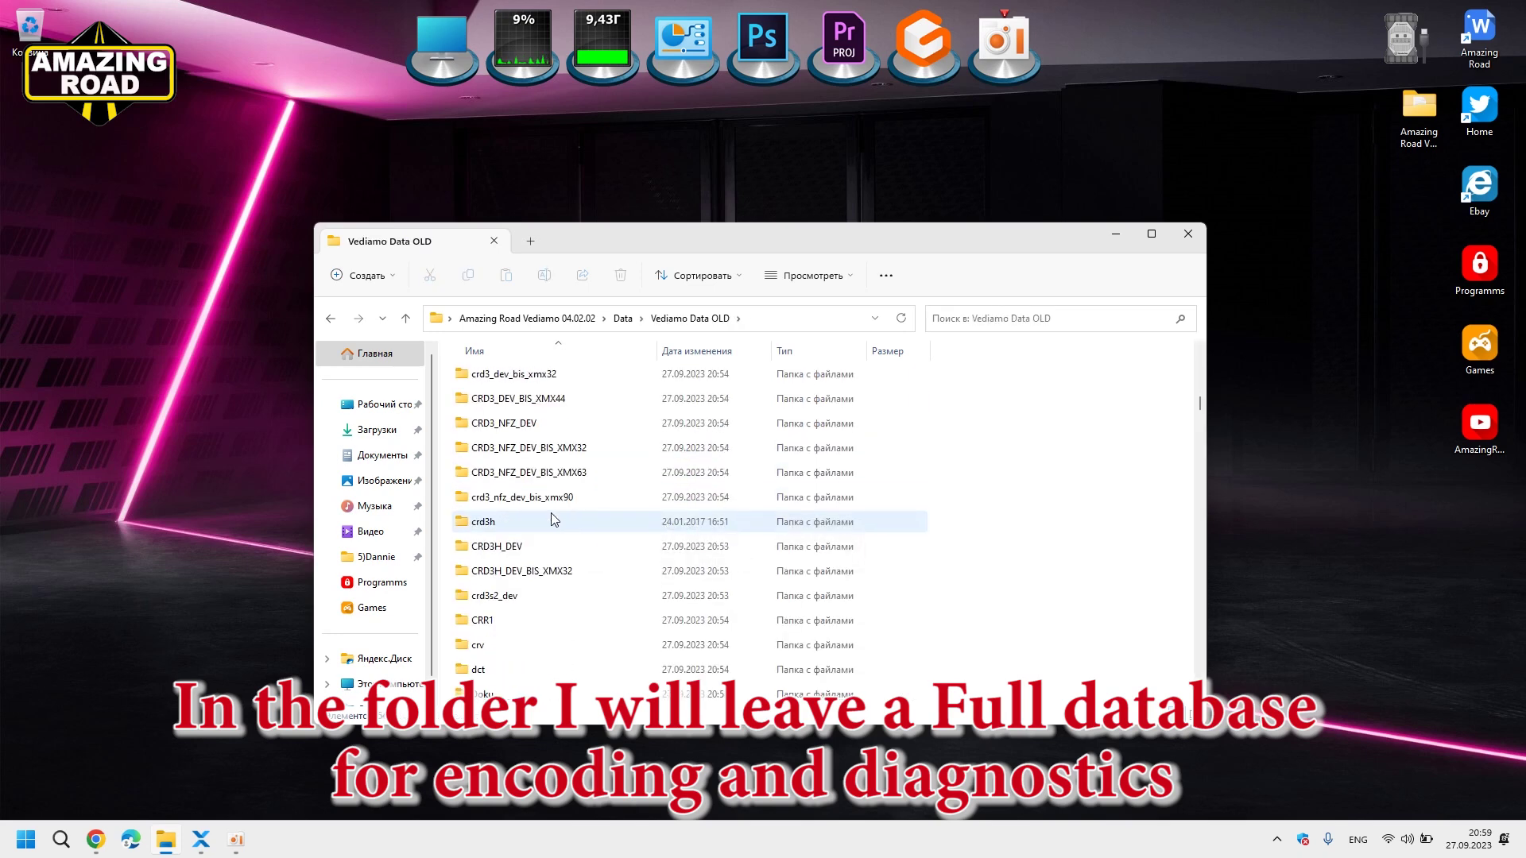
pyautogui.scroll(-5, 550, 521)
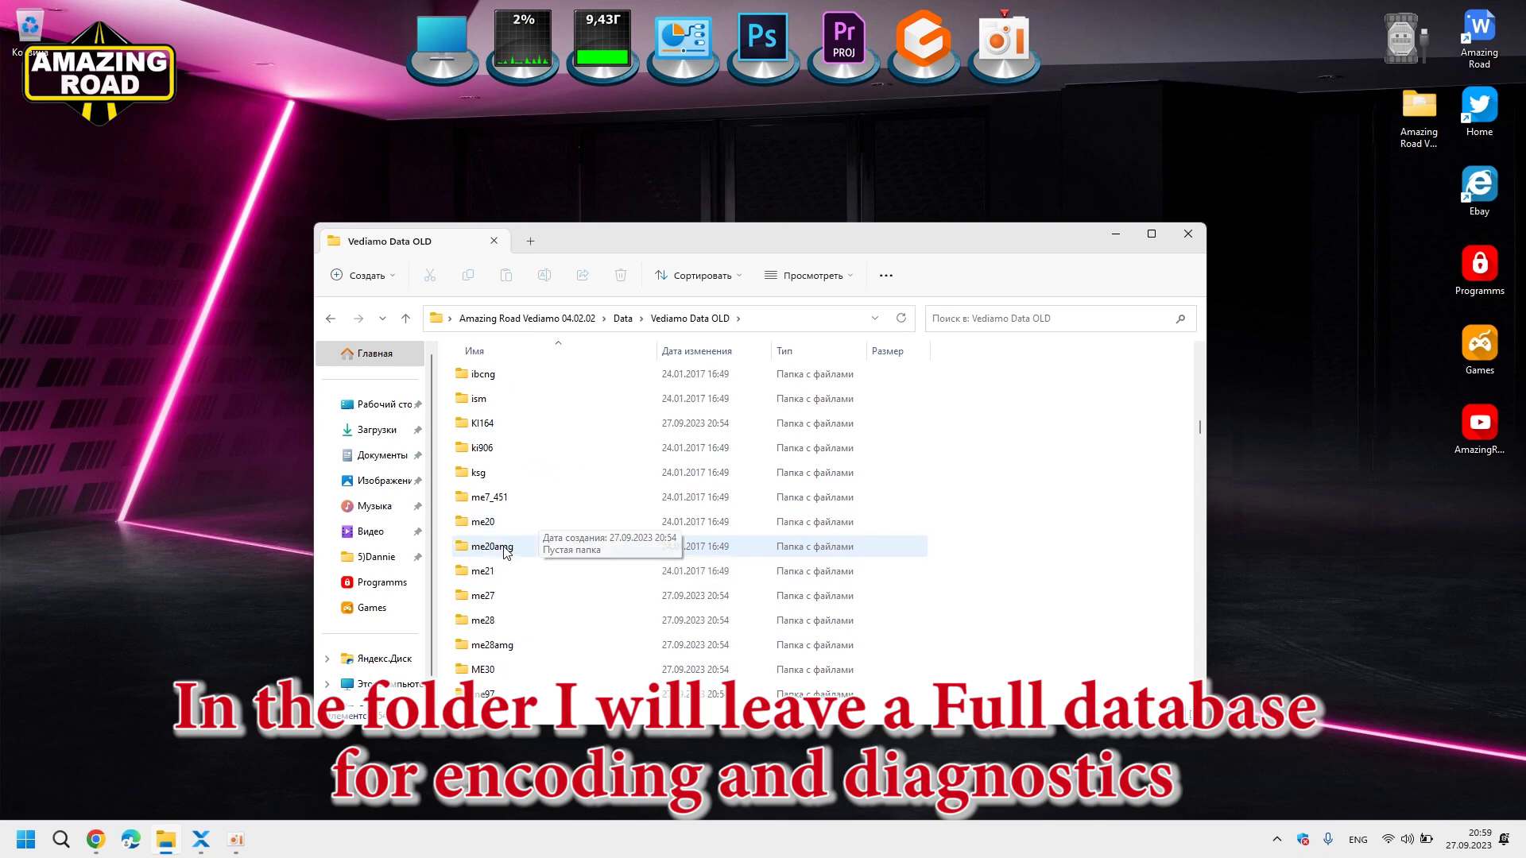
pyautogui.doubleClick(513, 550)
pyautogui.hotkey('alt', 'Left')
pyautogui.hotkey('alt', 'Left')
pyautogui.doubleClick(532, 479)
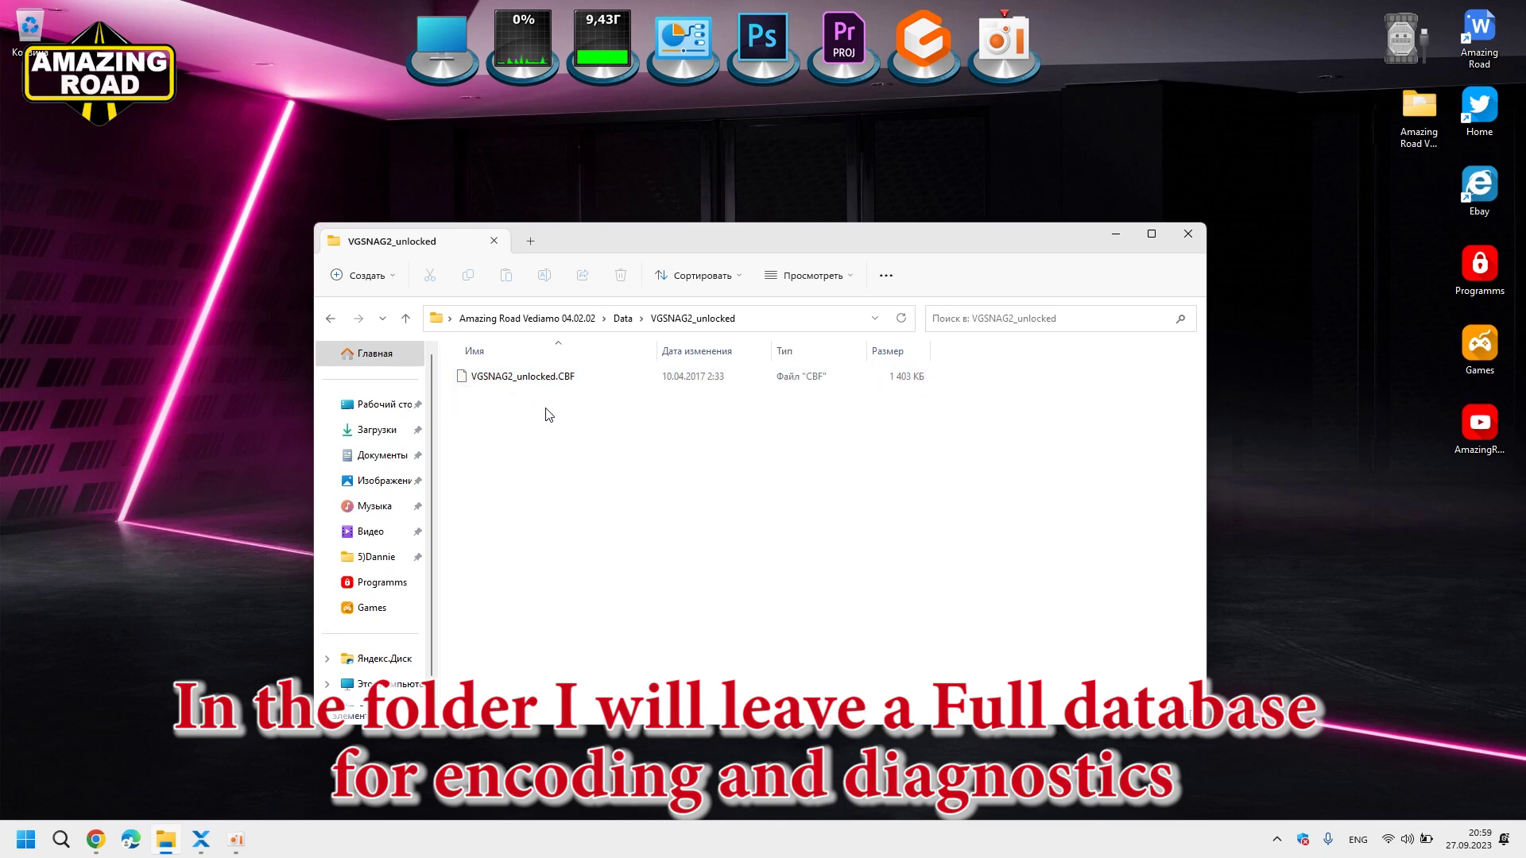
pyautogui.hotkey('alt', 'Left')
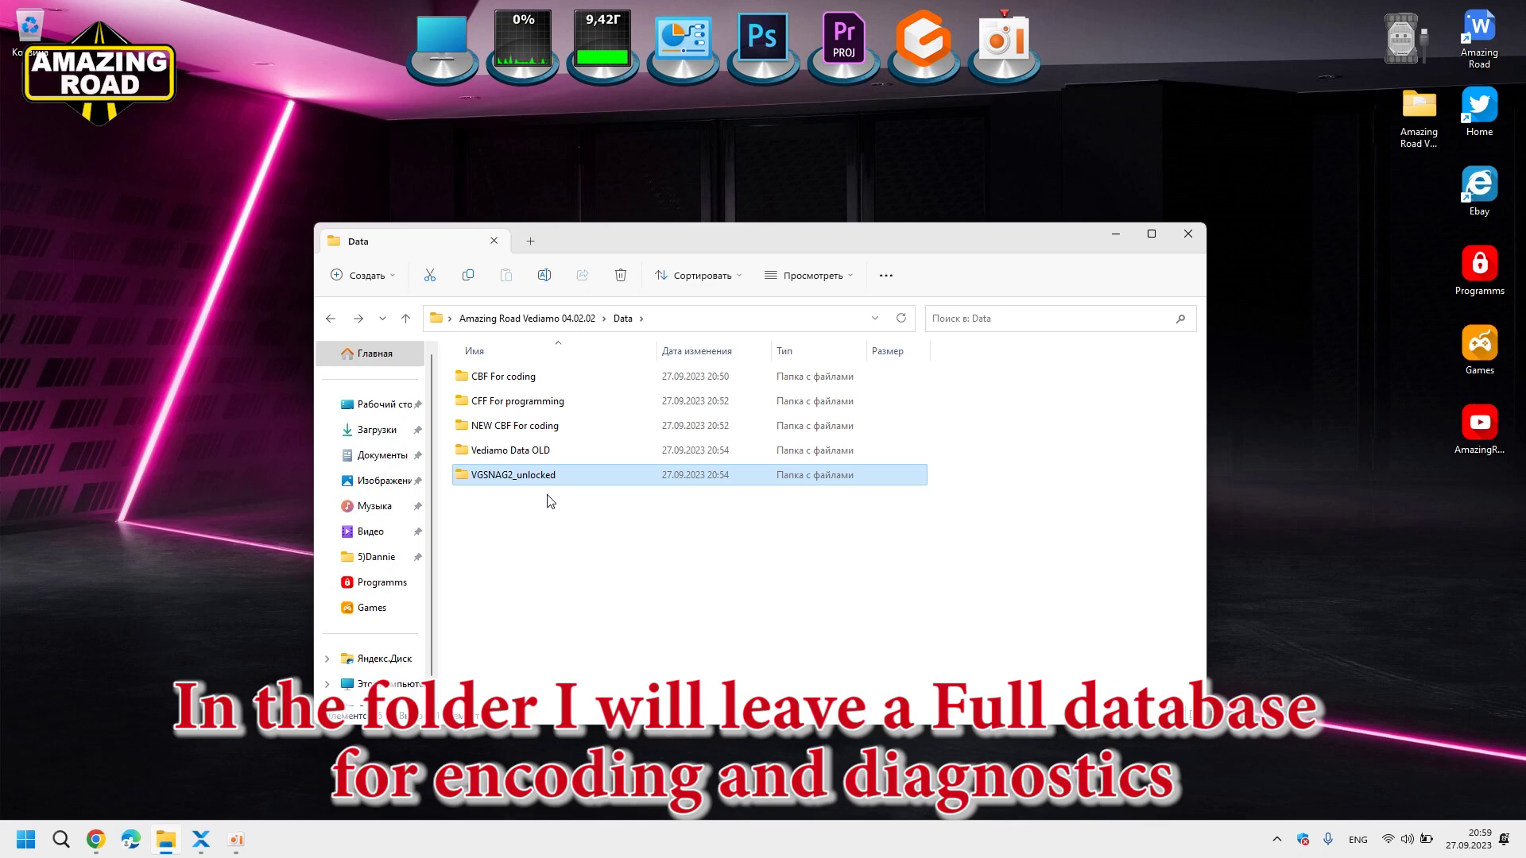
pyautogui.press('BackSpace')
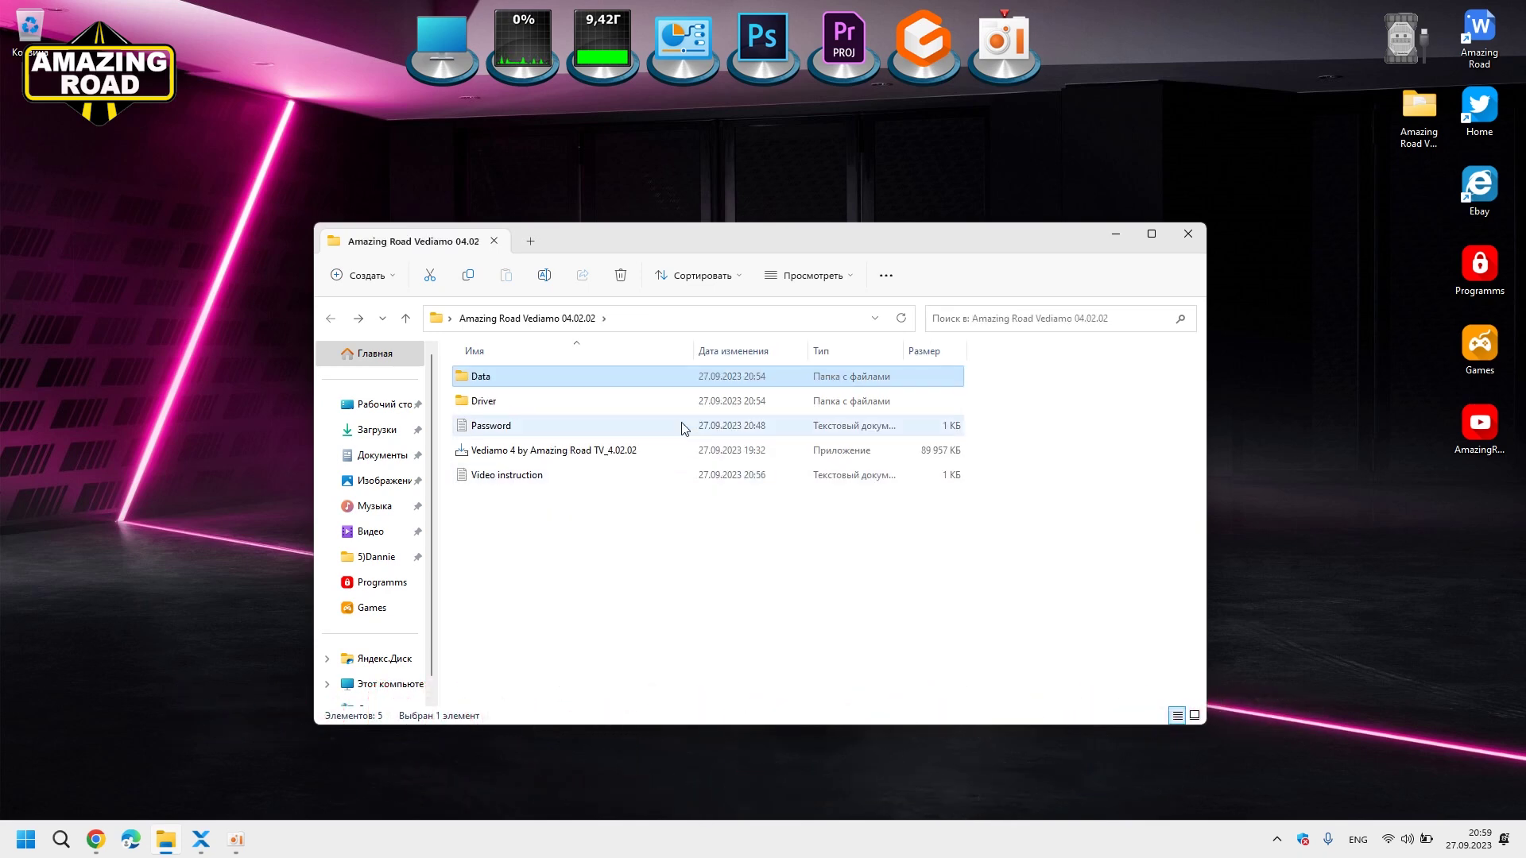
# Close the Amazing Road Vediamo 04.02.02 folder and check its total size in its properties.
pyautogui.click(1187, 235)
pyautogui.rightClick(1425, 137)
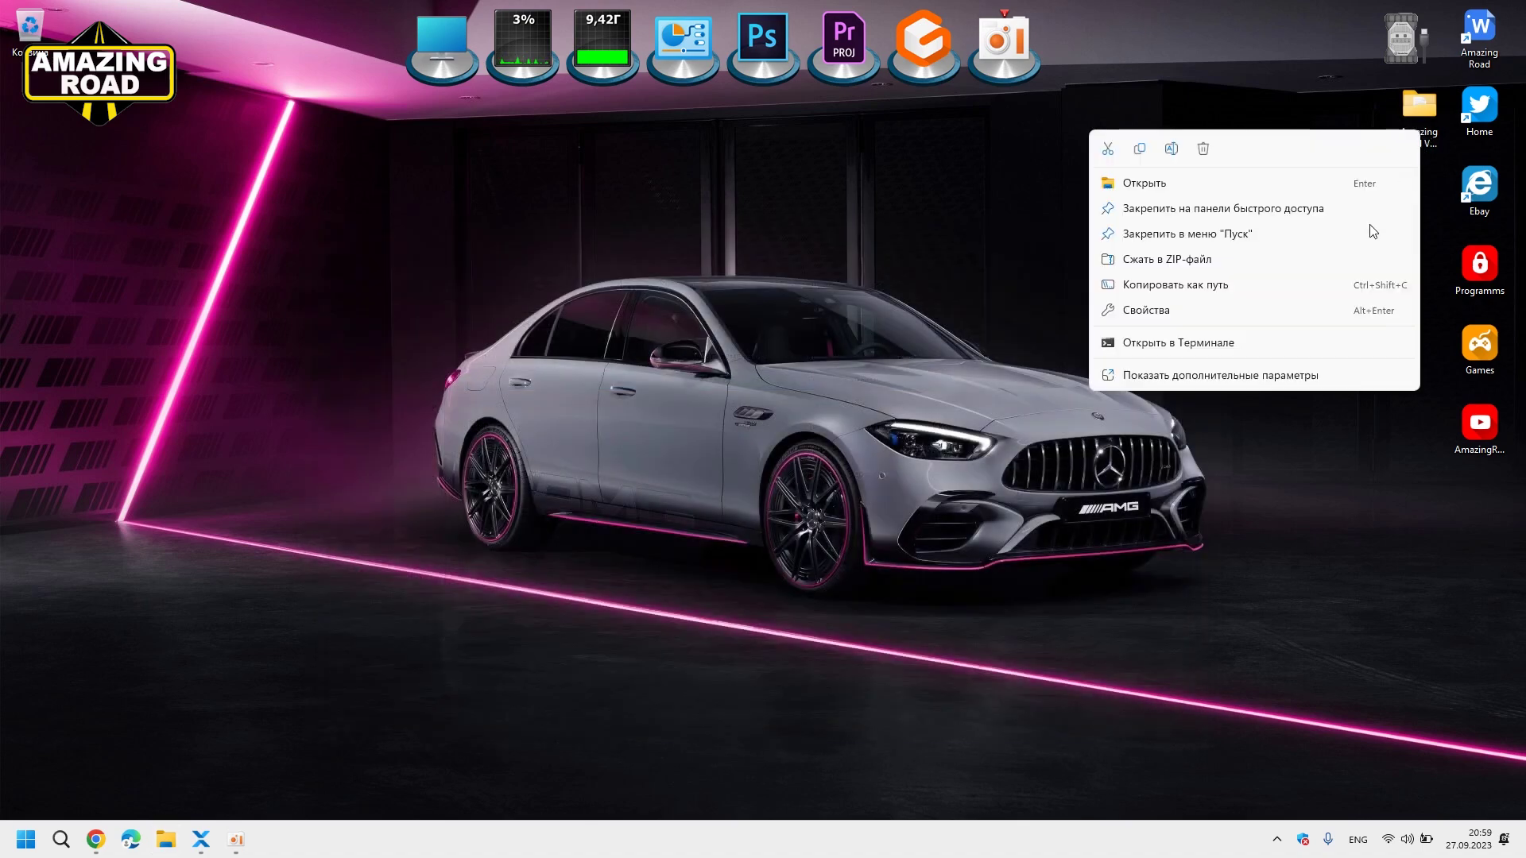
pyautogui.click(1173, 315)
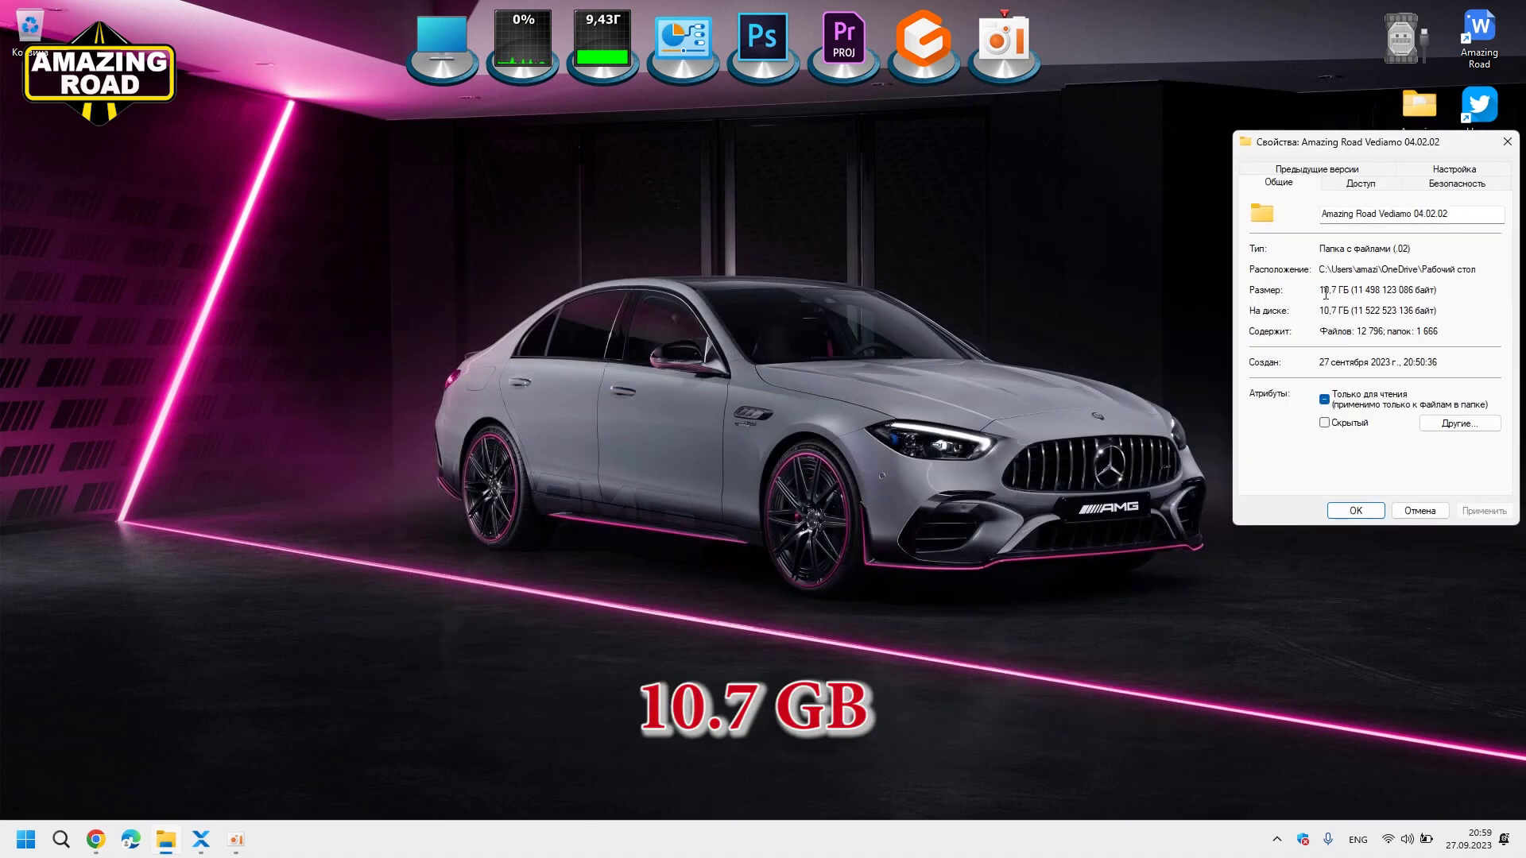
pyautogui.click(1507, 145)
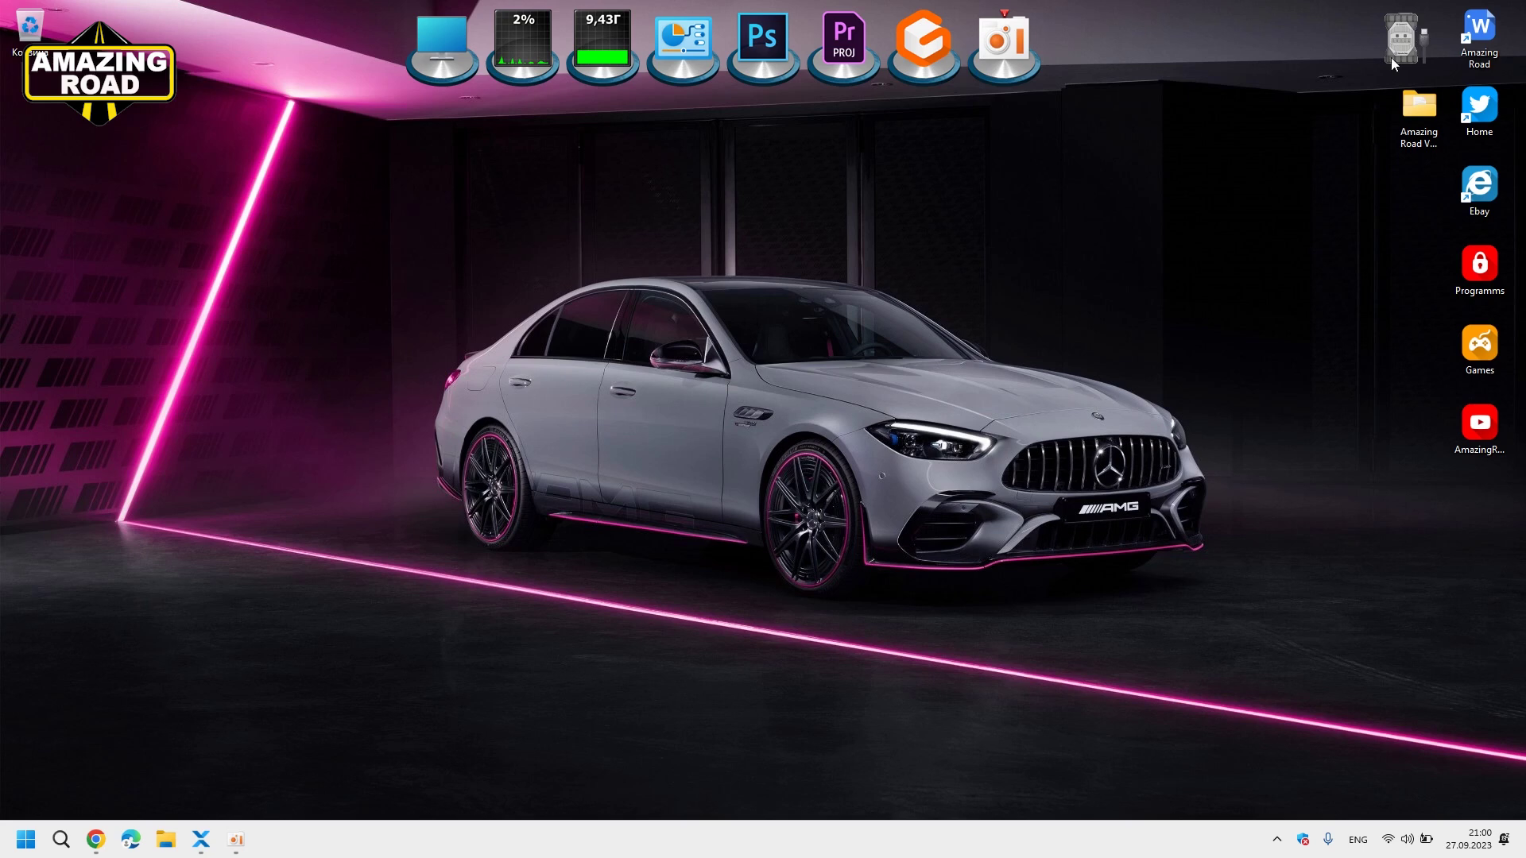
# Switch to VX Manager, check the connected VXDIAG device information and the diagnostic apps, and close it.
pyautogui.click(204, 840)
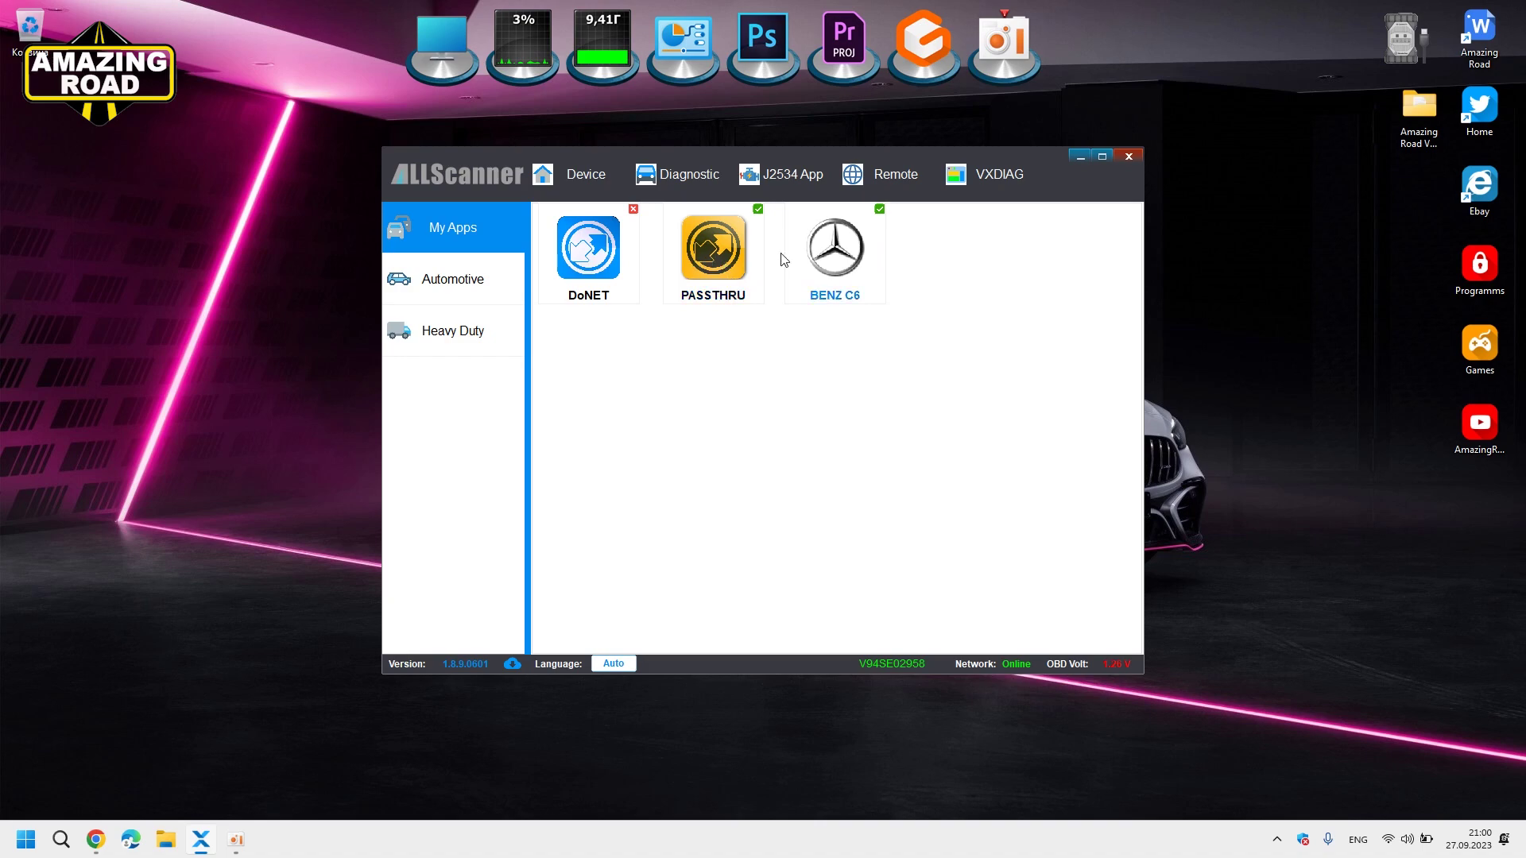
pyautogui.click(1128, 157)
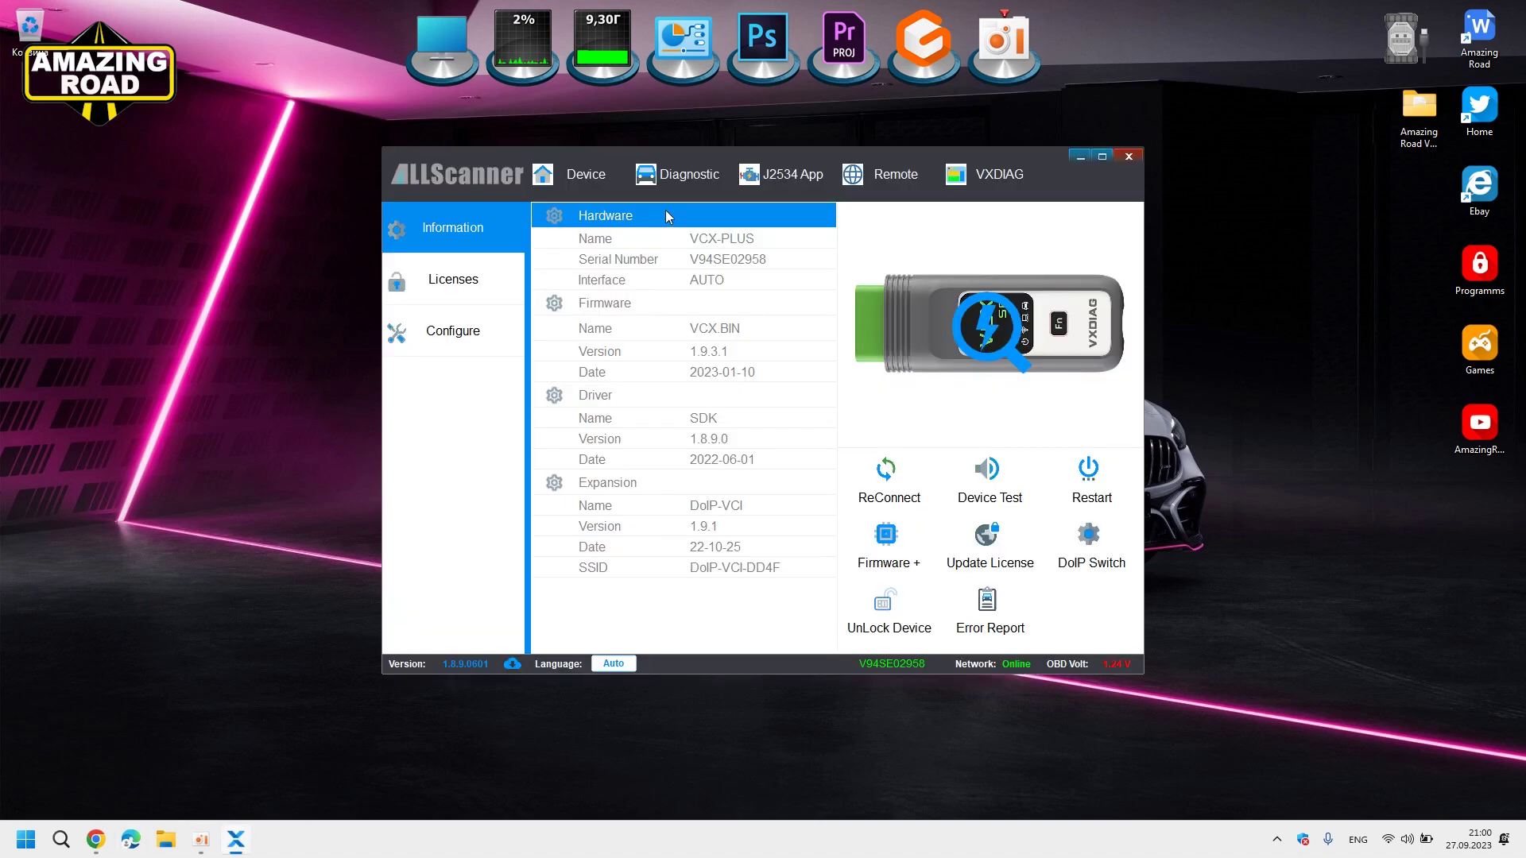
pyautogui.click(677, 176)
pyautogui.hotkey('alt', 'F4')
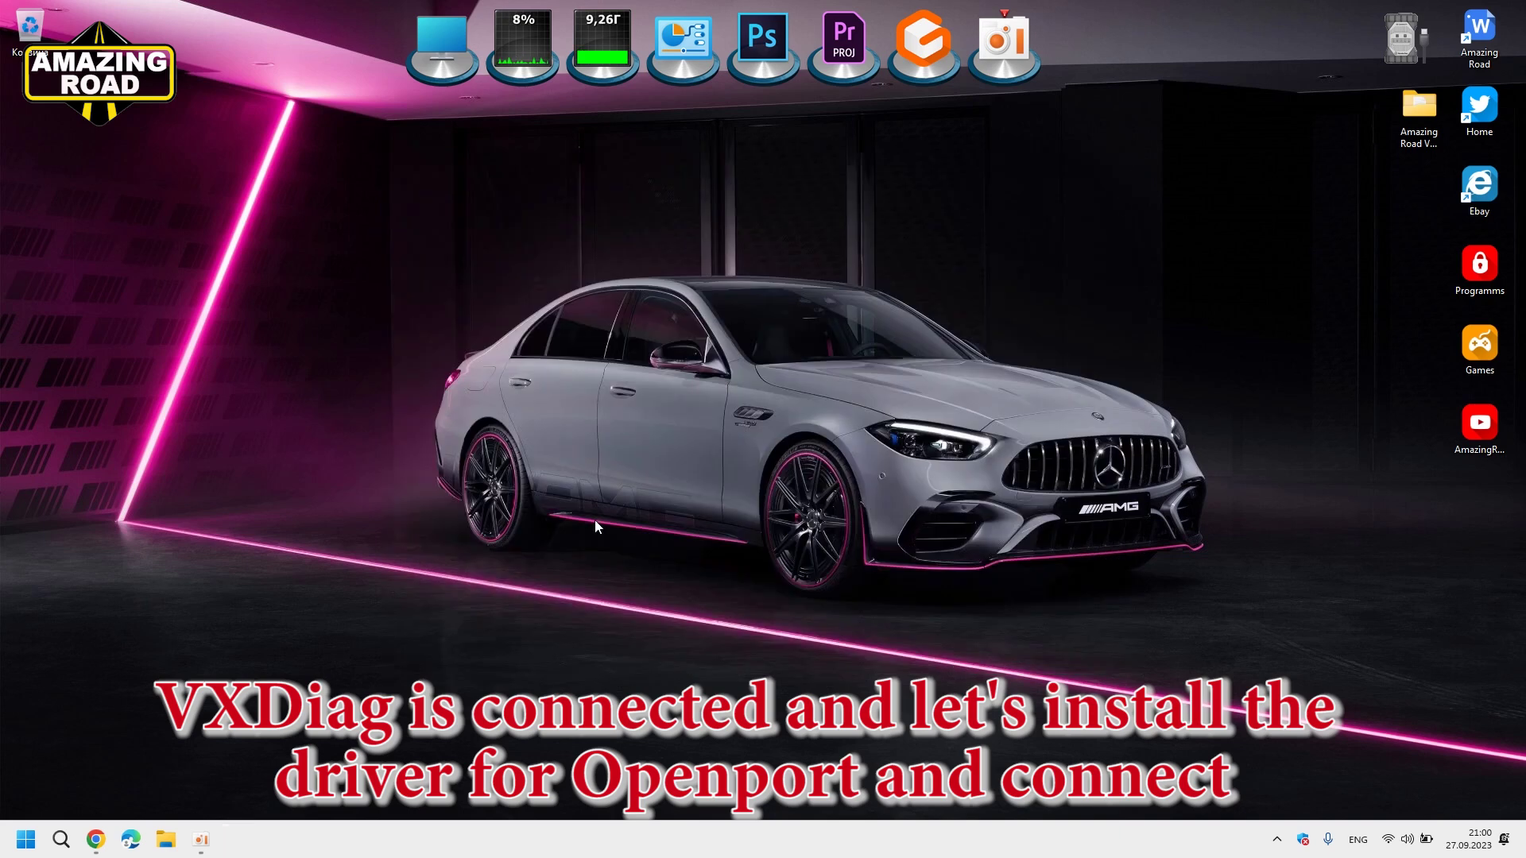
# Launch openport2_setup_1004341 from the Vediamo package's Driver folder and advance the OpenPort 2.0 J2534 setup to its license agreement.
pyautogui.doubleClick(1421, 120)
pyautogui.doubleClick(496, 403)
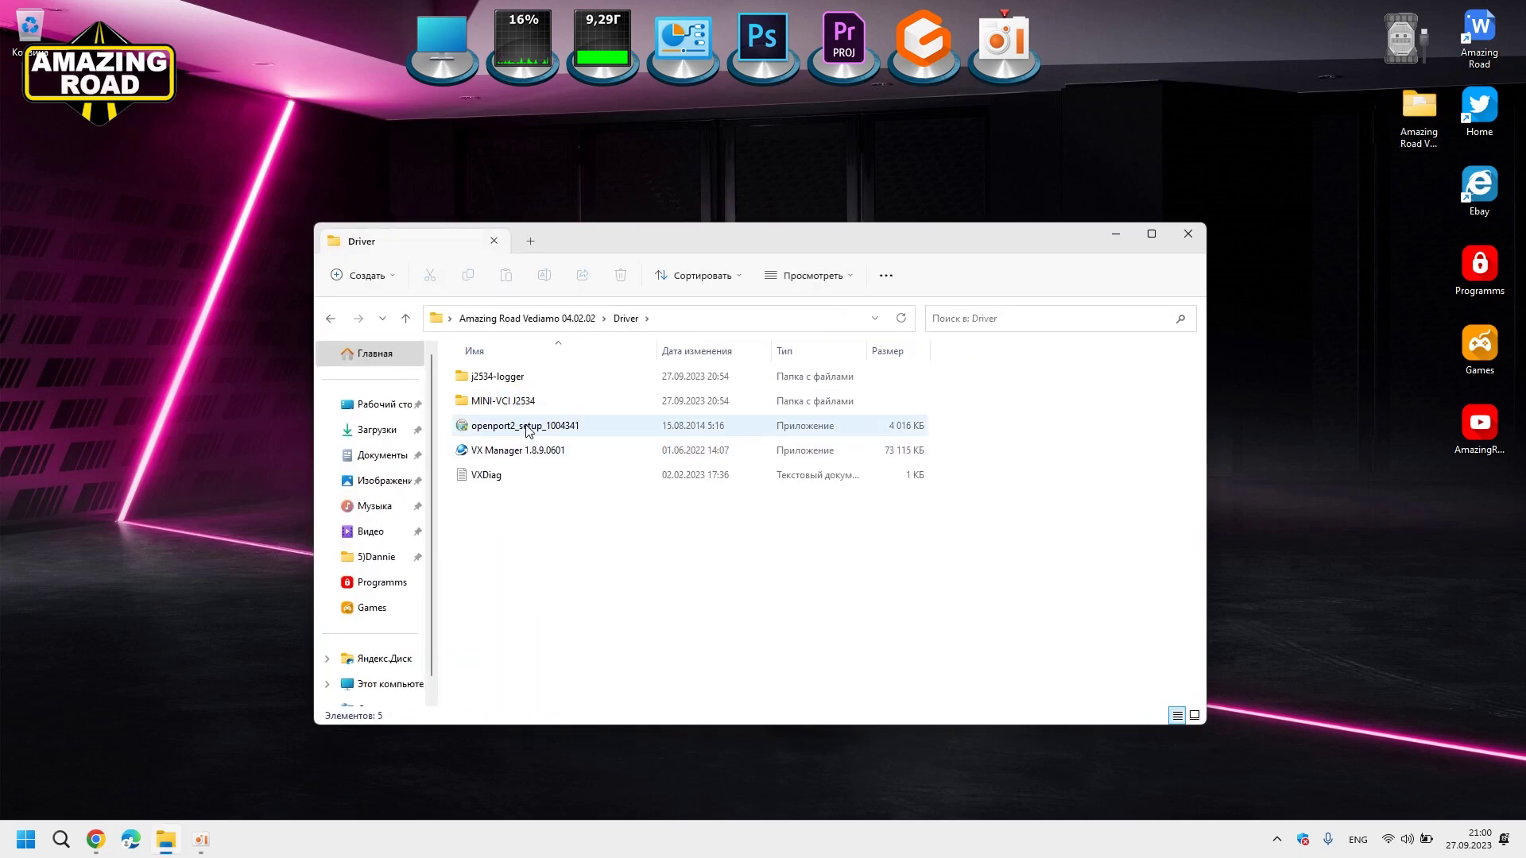
pyautogui.doubleClick(527, 427)
pyautogui.click(851, 545)
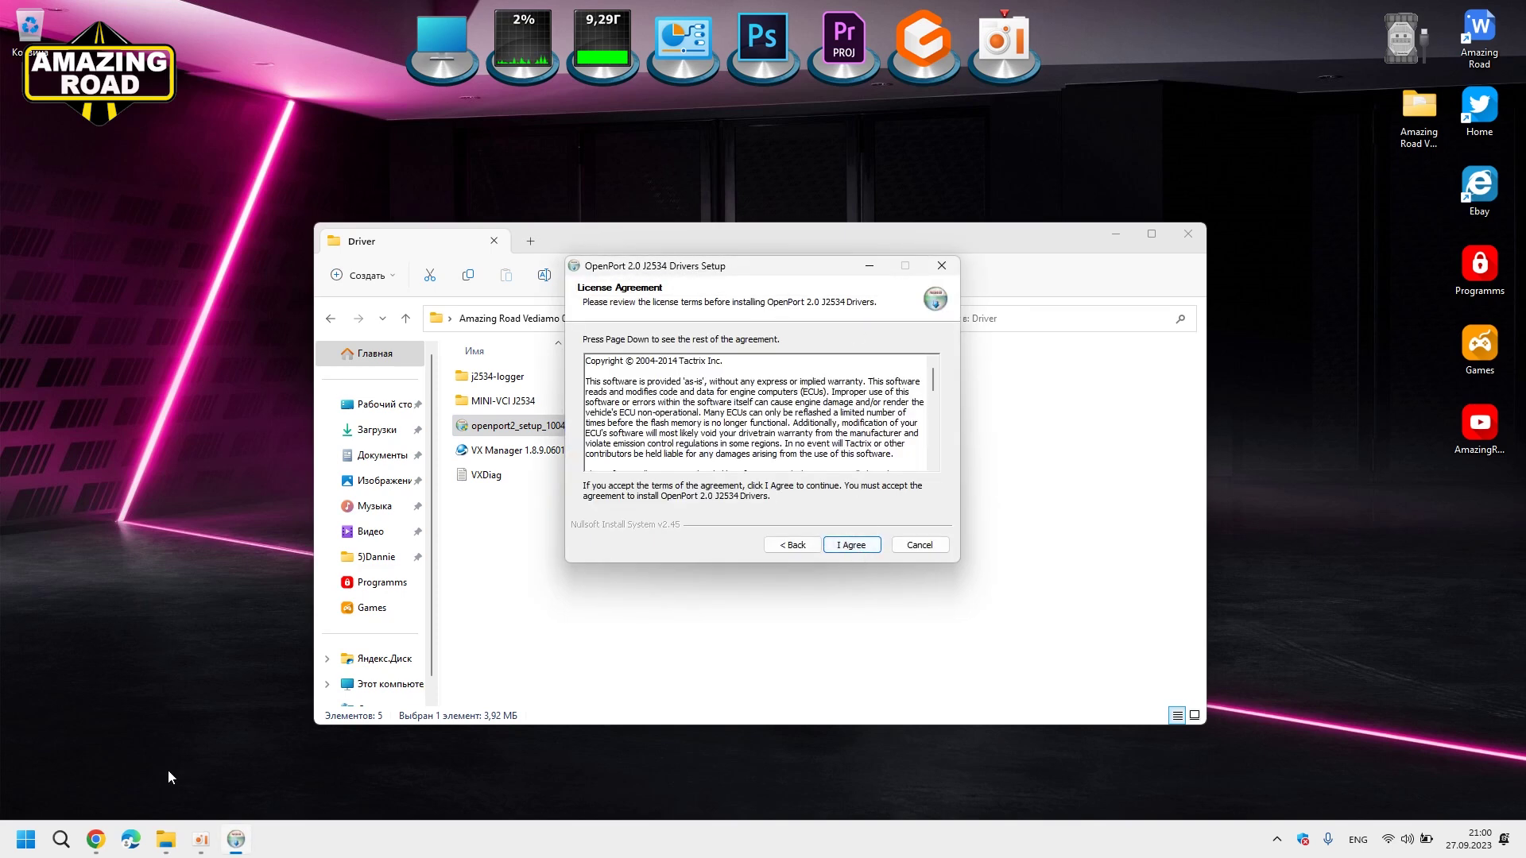
# Check the computer's device and Windows specifications on the system information page, and close it.
pyautogui.rightClick(26, 839)
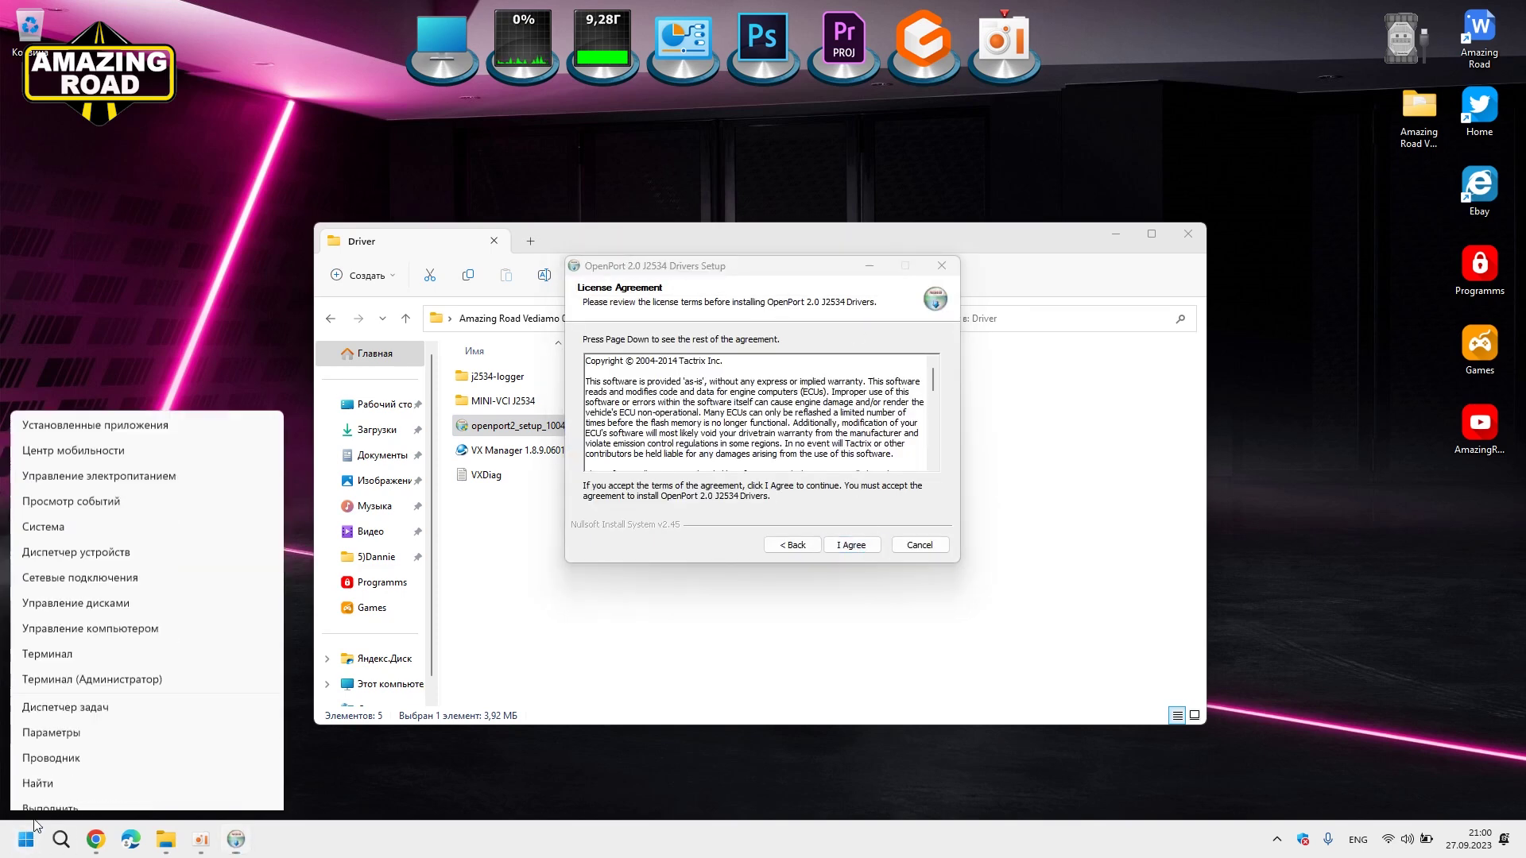
pyautogui.click(79, 459)
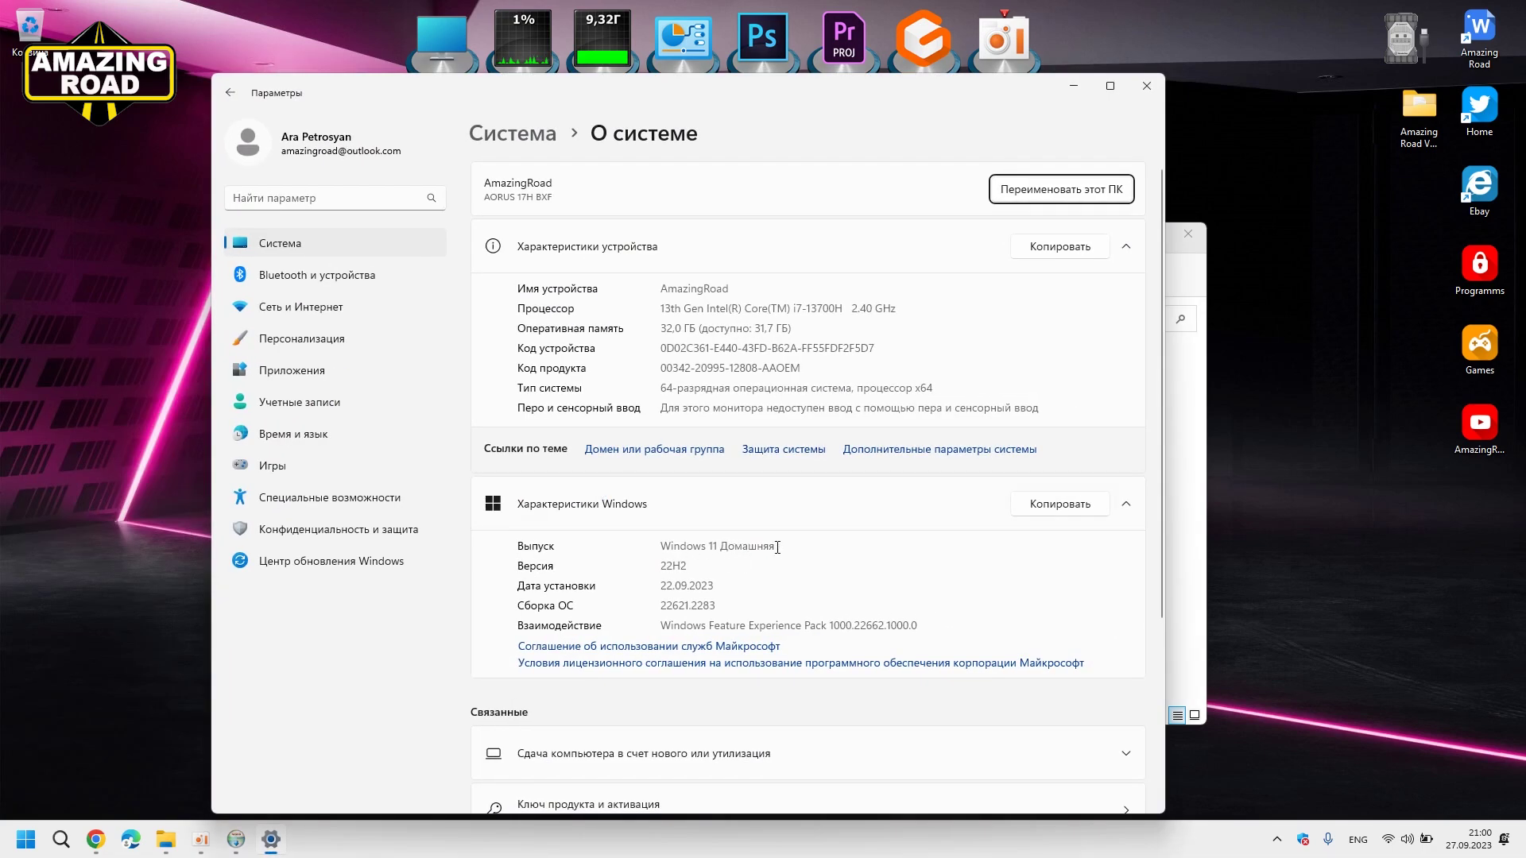
pyautogui.click(1147, 86)
# Accept the OpenPort 2.0 license, install the J2534 drivers in C:\Program Files (x86)\OpenECU\OpenPort 2.0, and finish the setup.
pyautogui.click(849, 547)
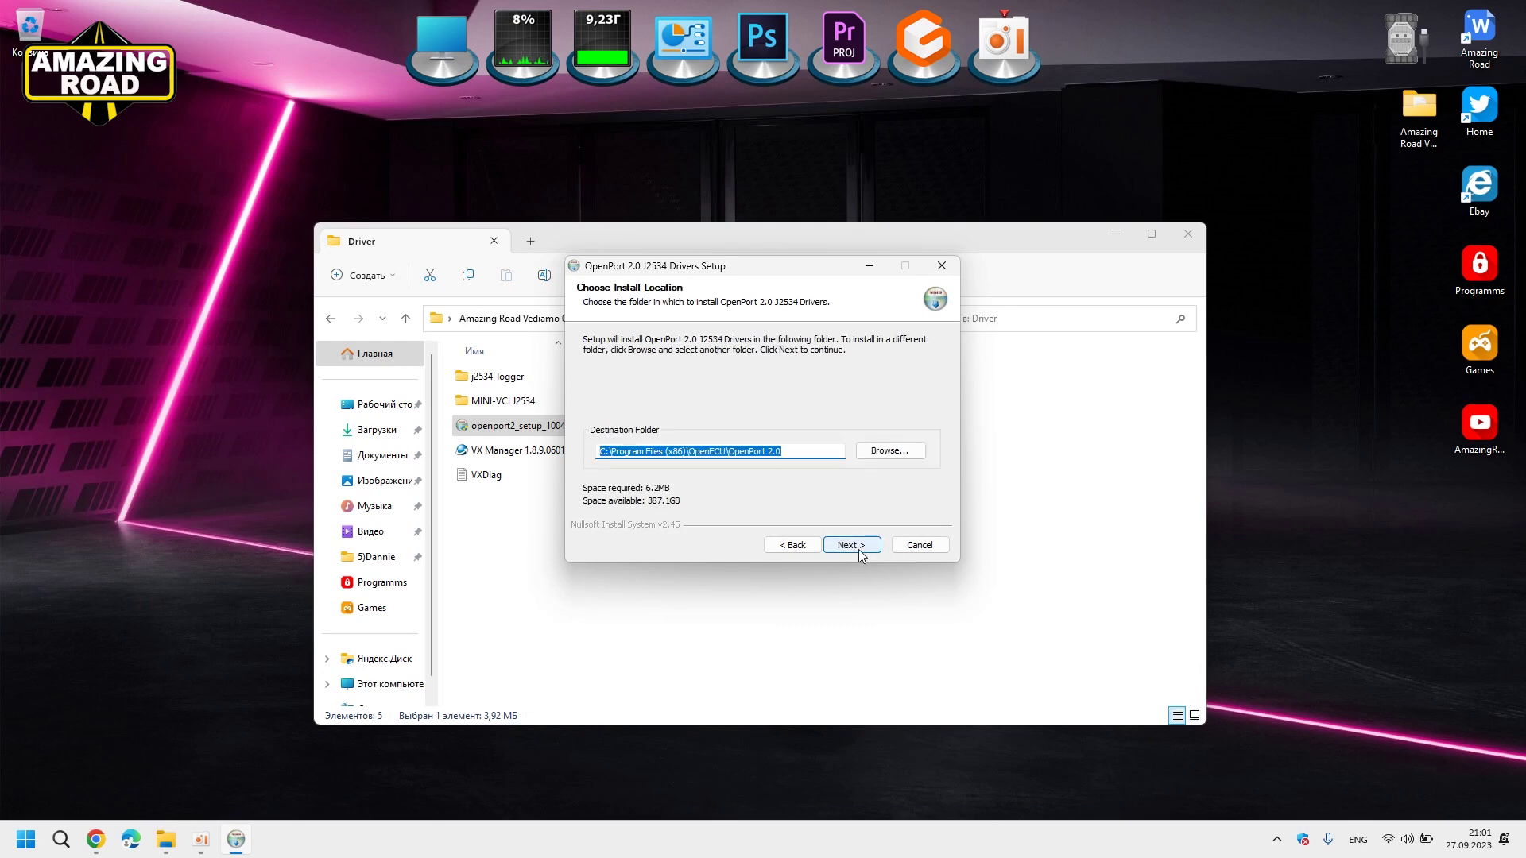
pyautogui.click(1116, 233)
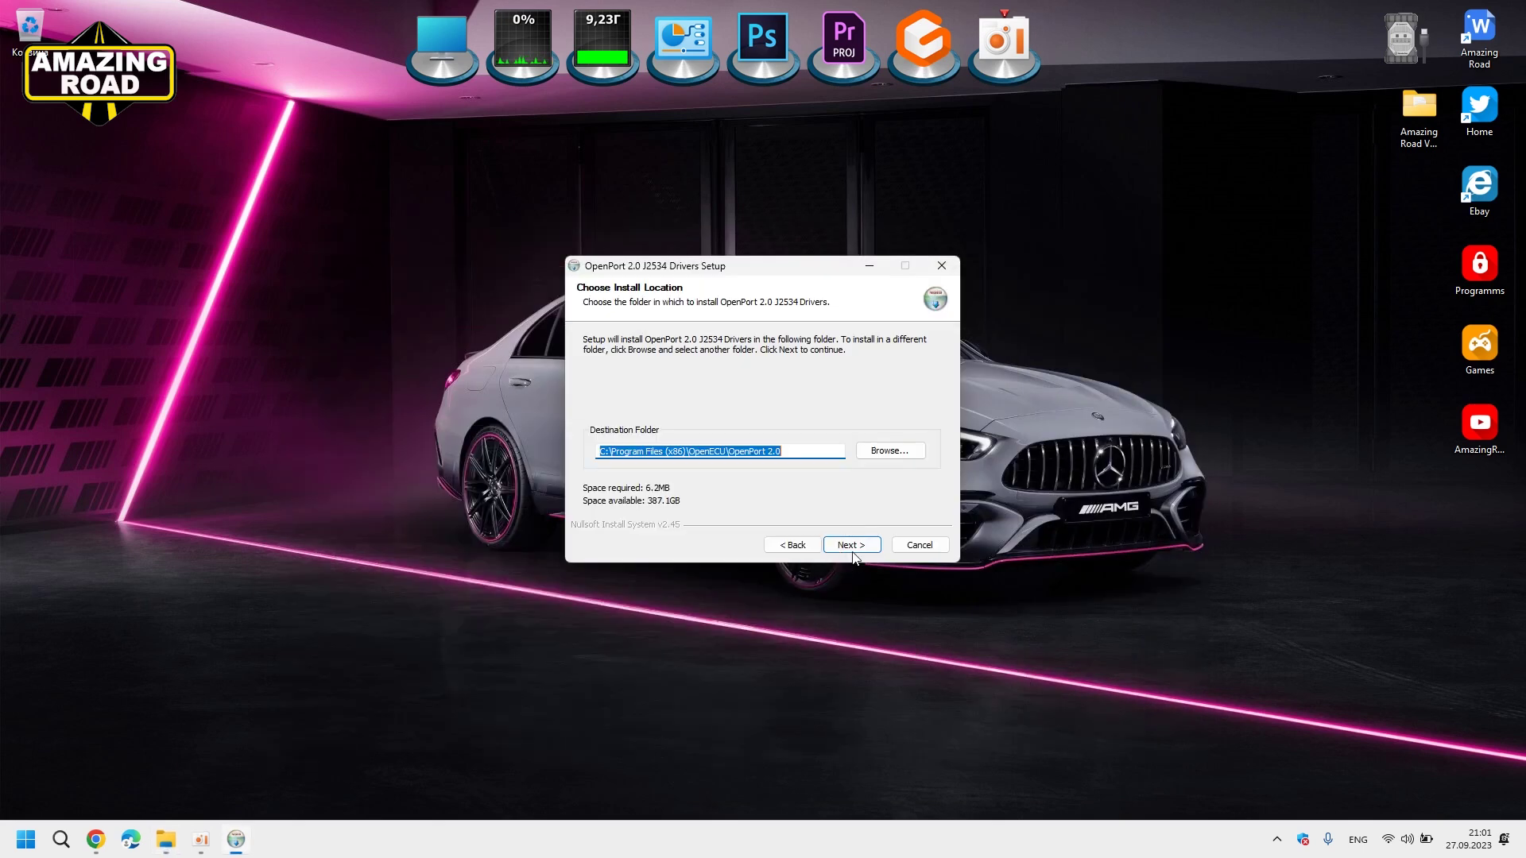
pyautogui.click(851, 545)
pyautogui.click(849, 546)
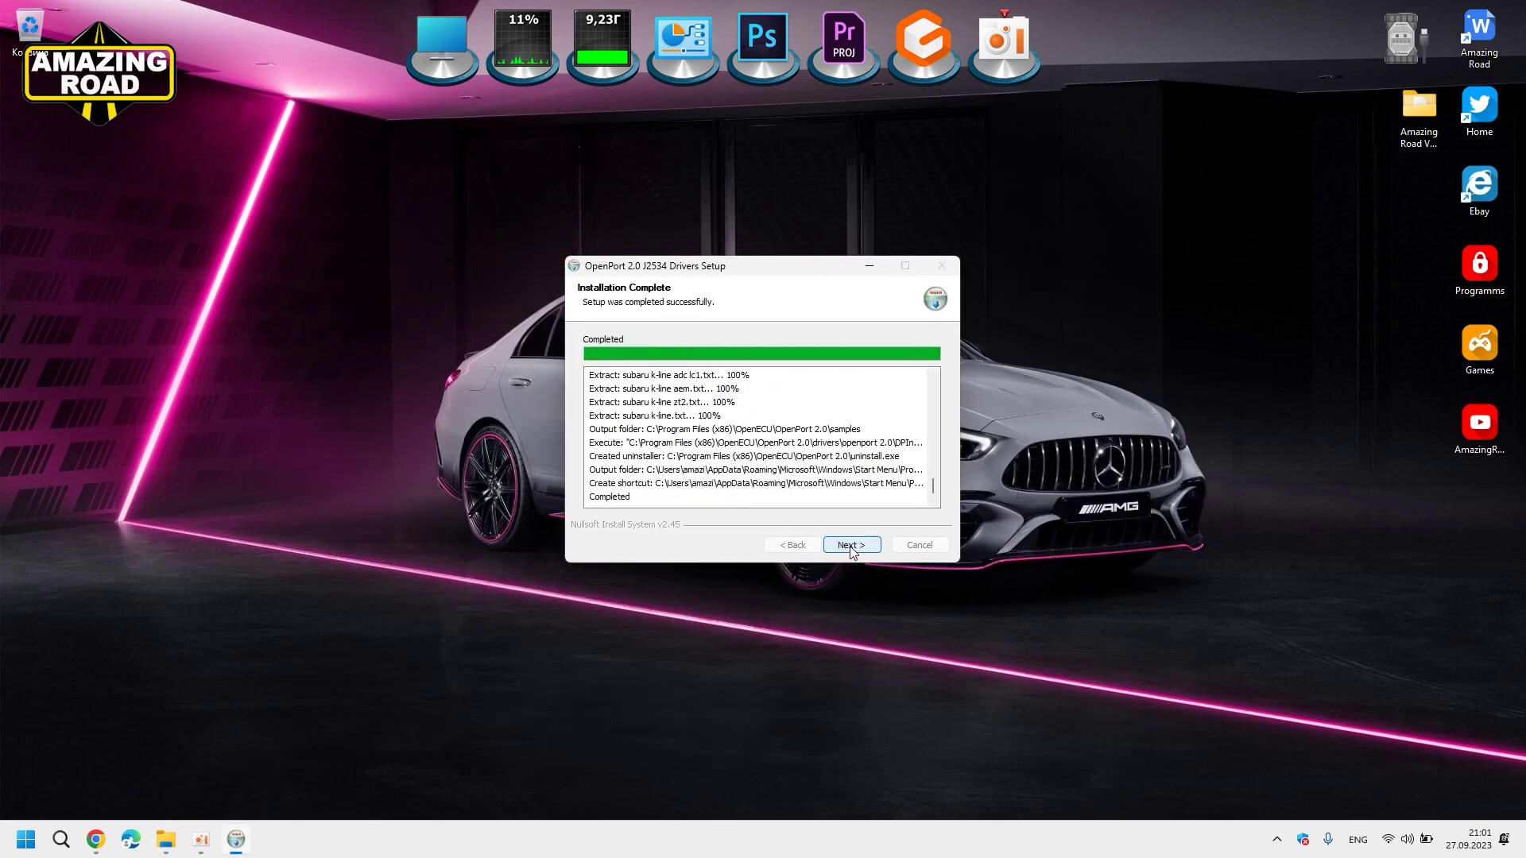
pyautogui.click(850, 545)
pyautogui.click(850, 545)
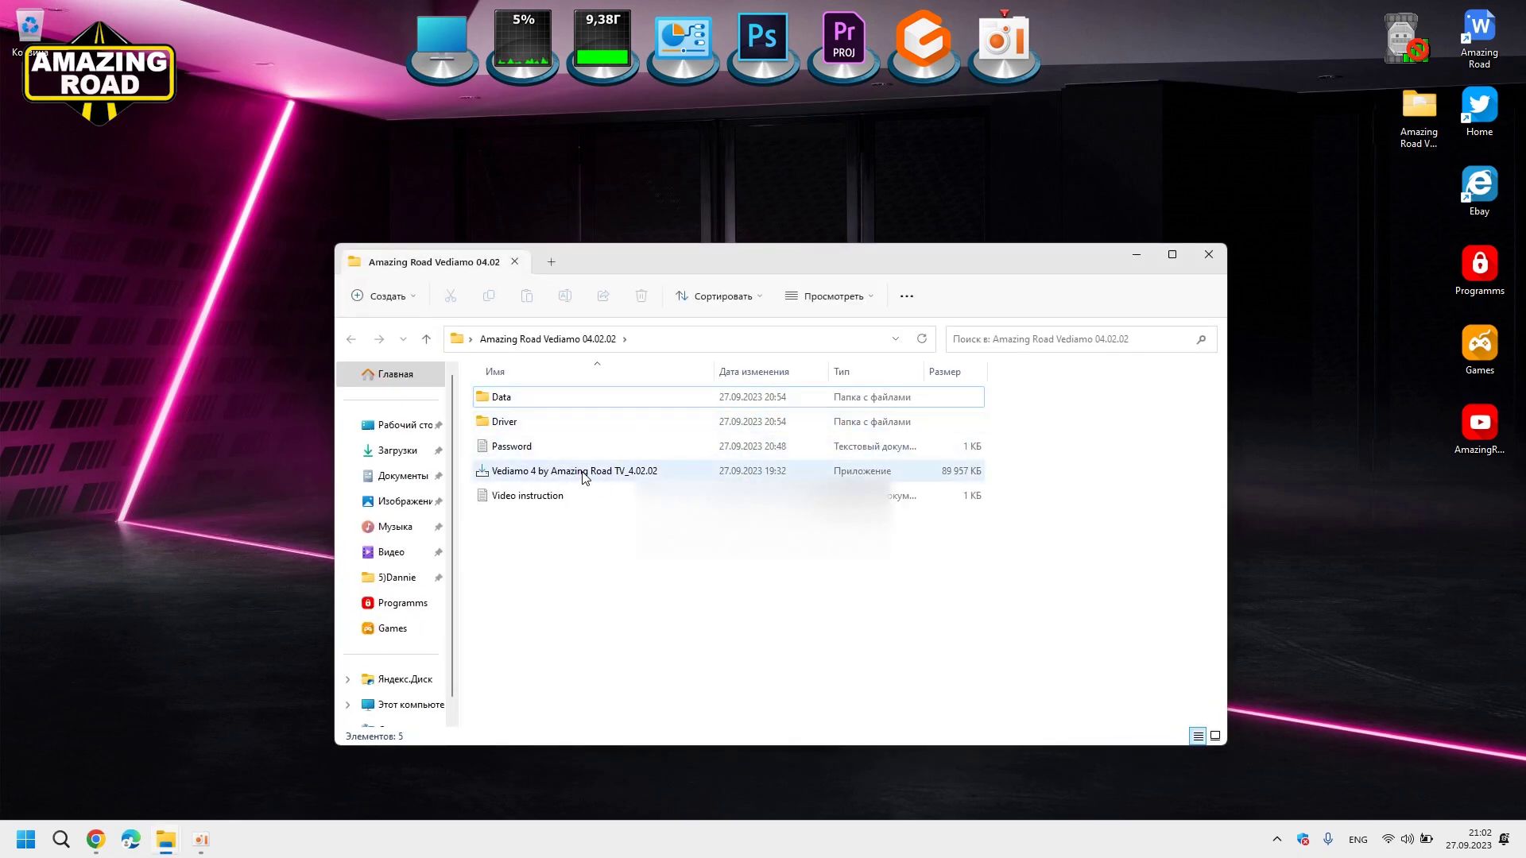
# Launch the Vediamo 4 by Amazing Road TV_4.02.02 installer and choose English as its installation language.
pyautogui.doubleClick(665, 471)
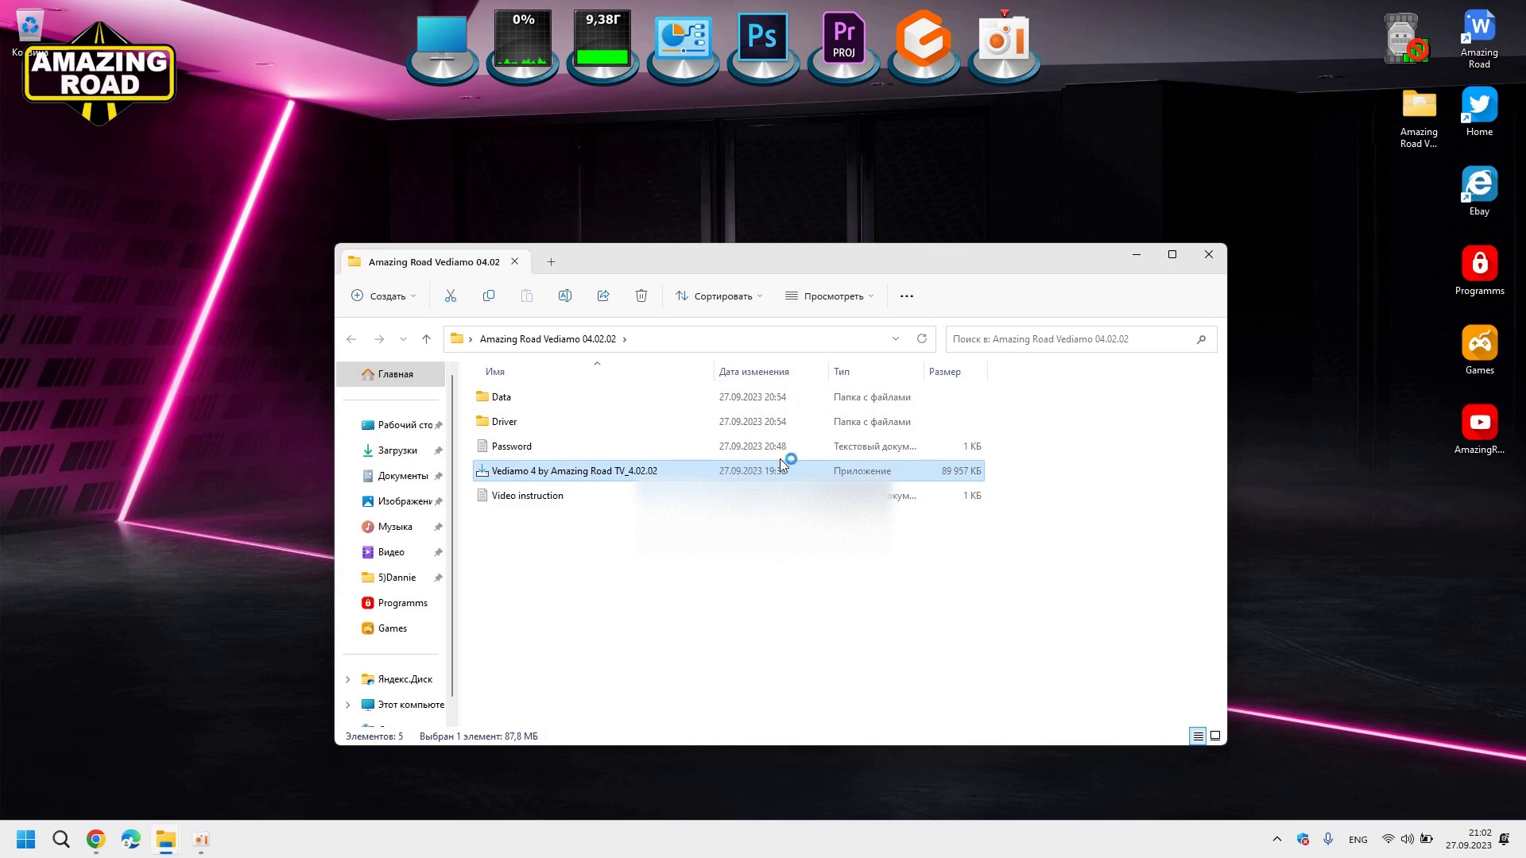
pyautogui.click(1141, 255)
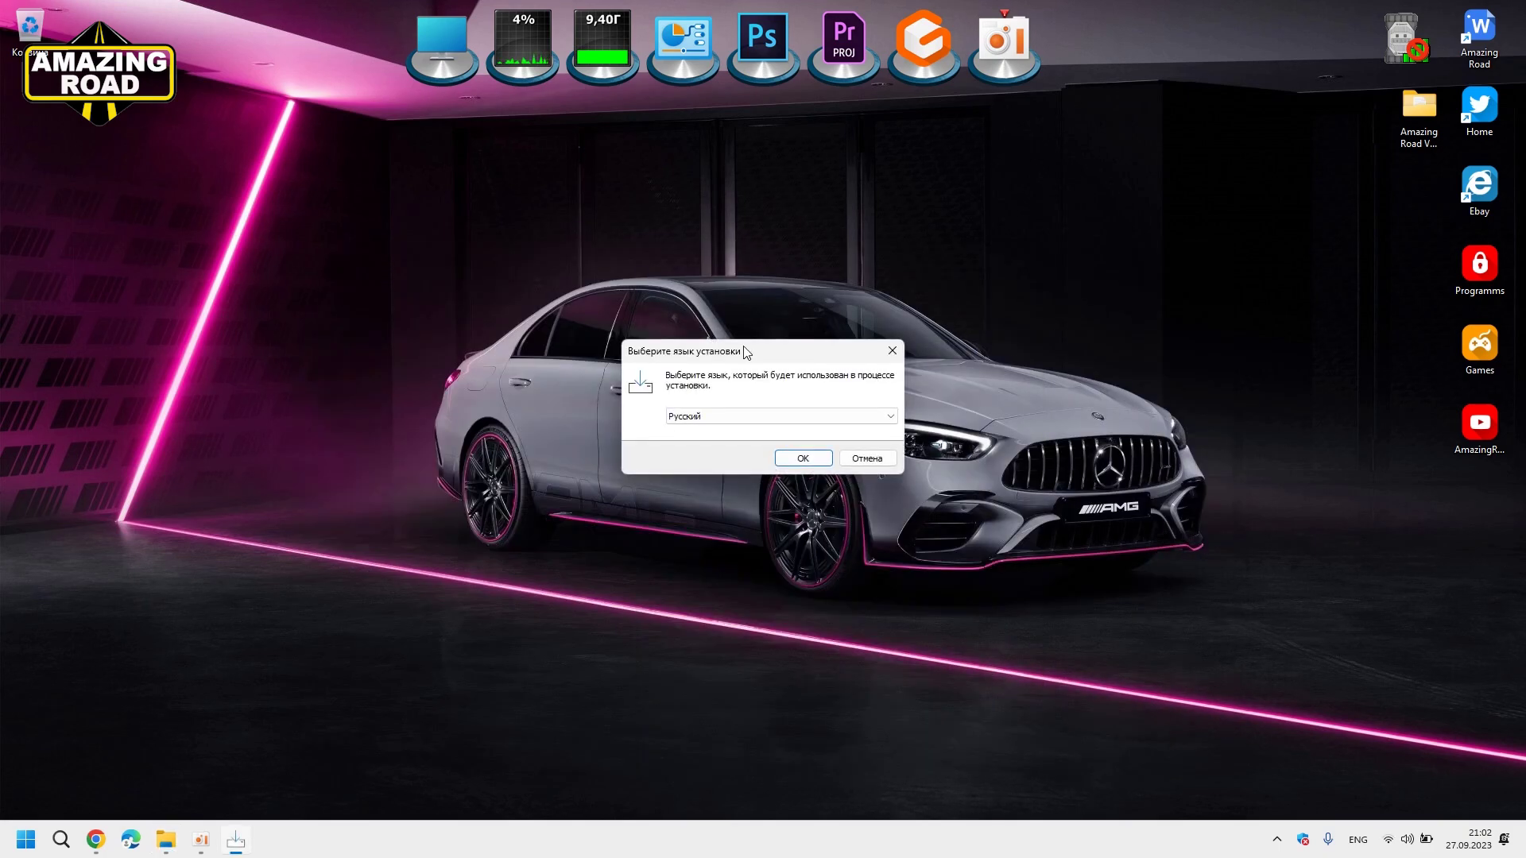
pyautogui.click(860, 421)
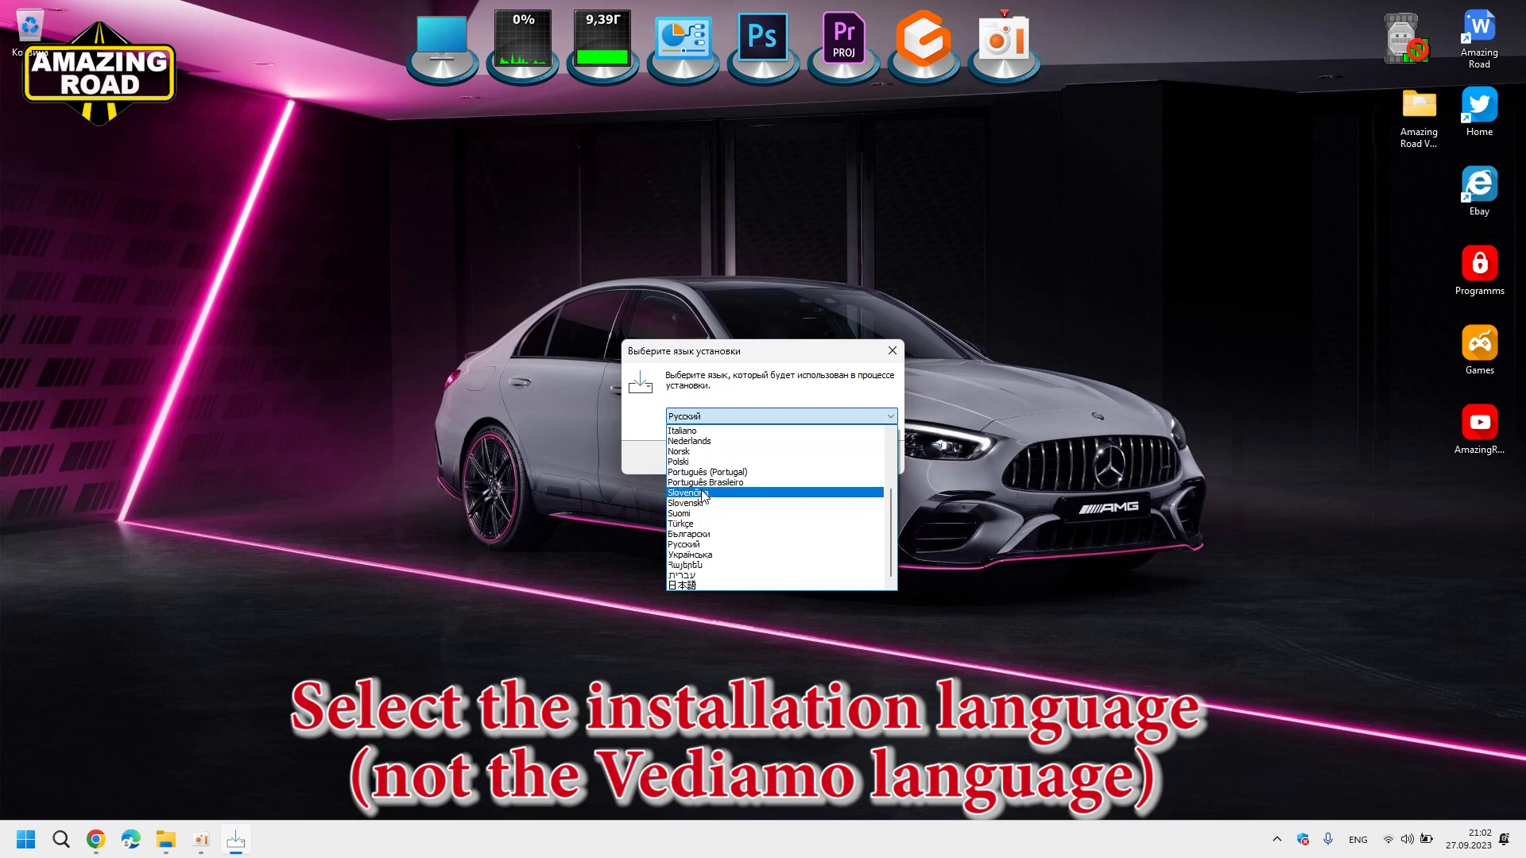
pyautogui.scroll(3, 789, 500)
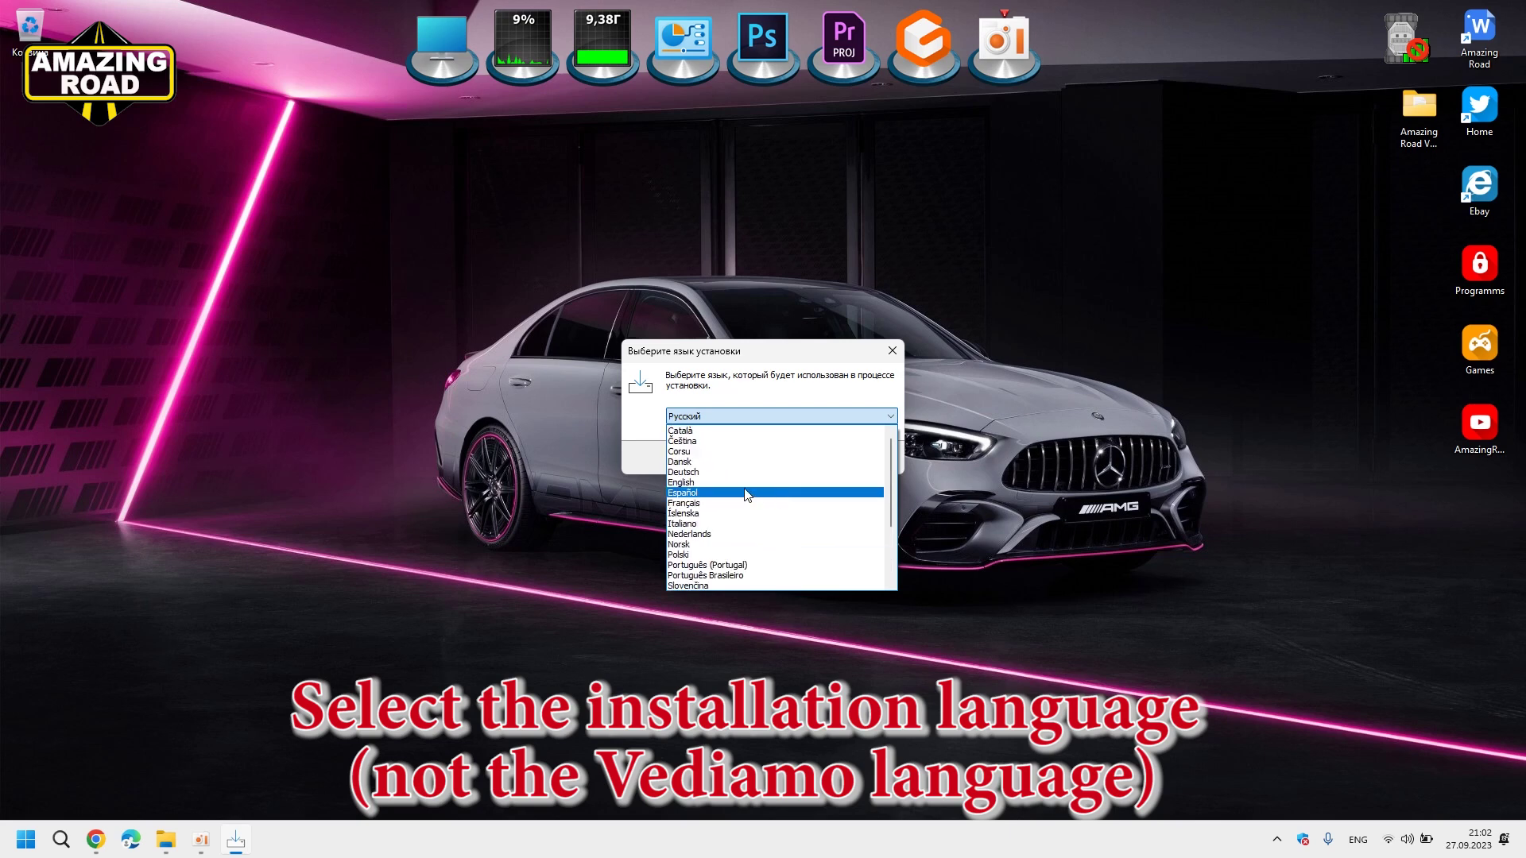
pyautogui.click(700, 484)
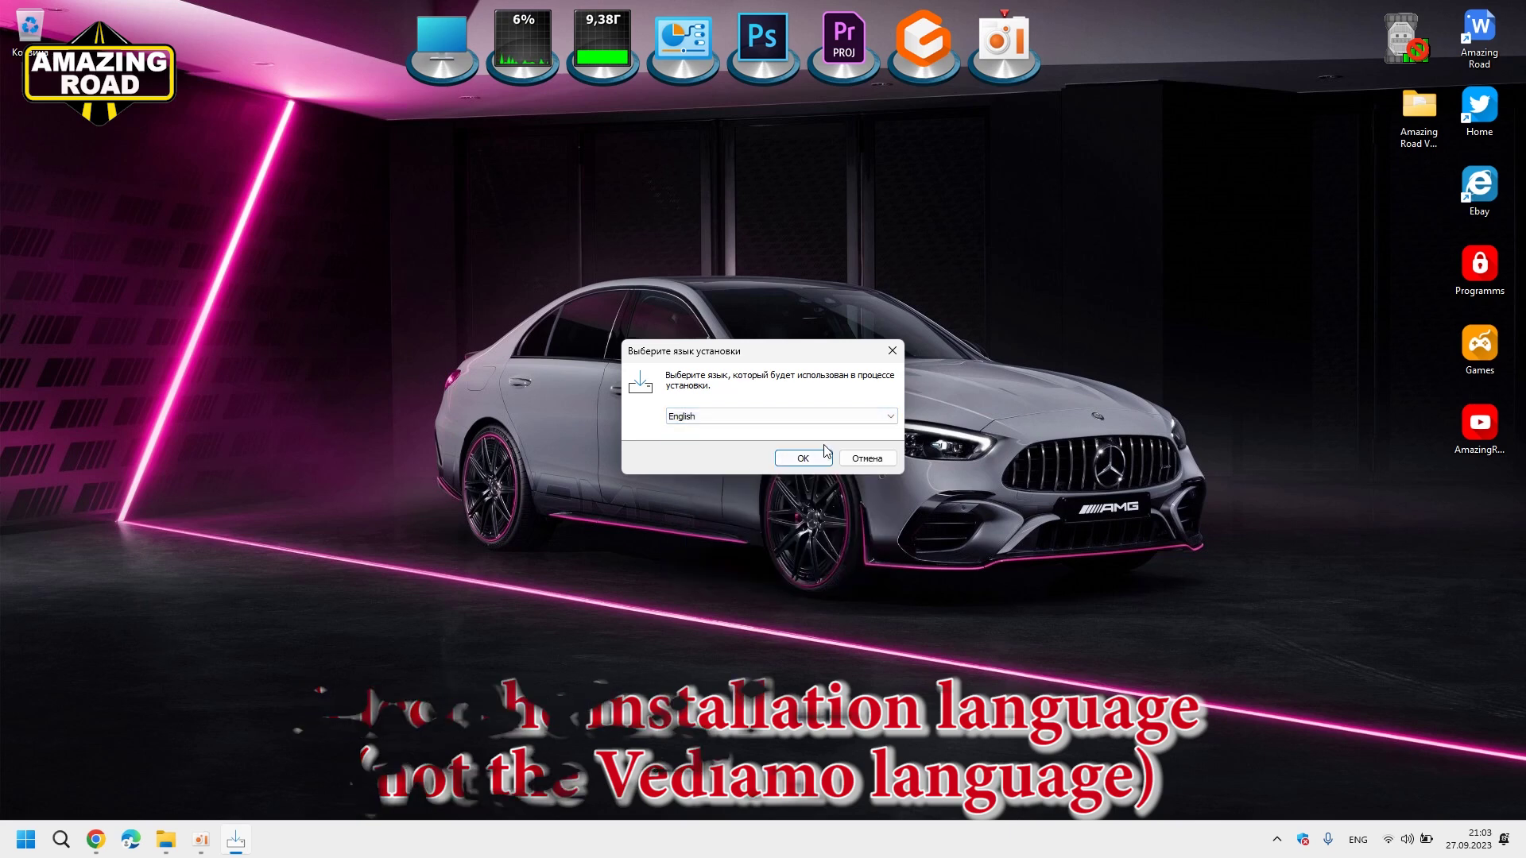
pyautogui.click(802, 460)
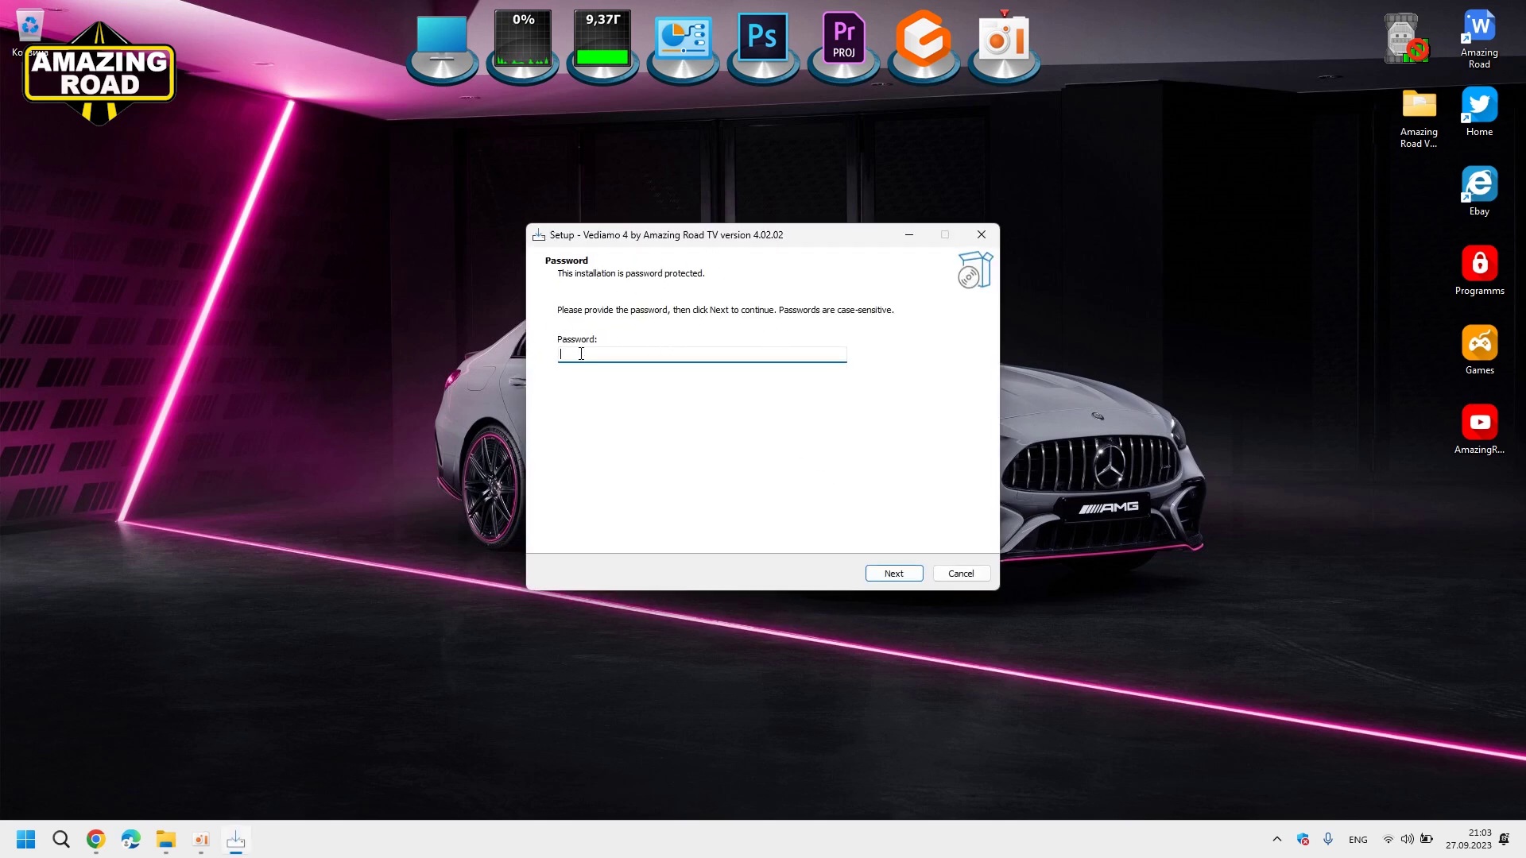
# Enter the installation password from the package's Password file and start the Vediamo 4 installation.
pyautogui.click(166, 839)
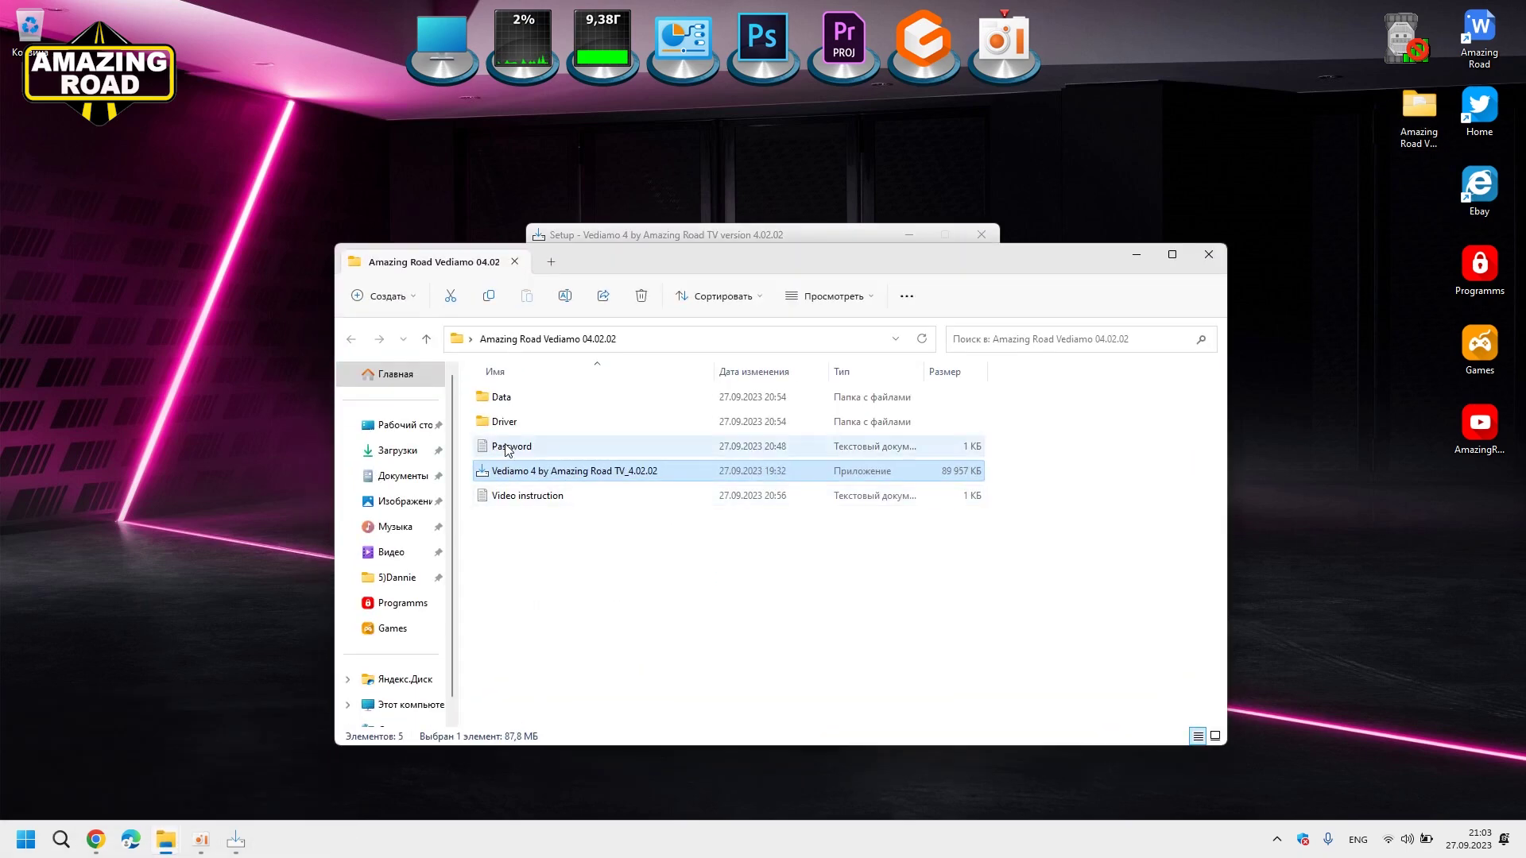
pyautogui.click(1137, 254)
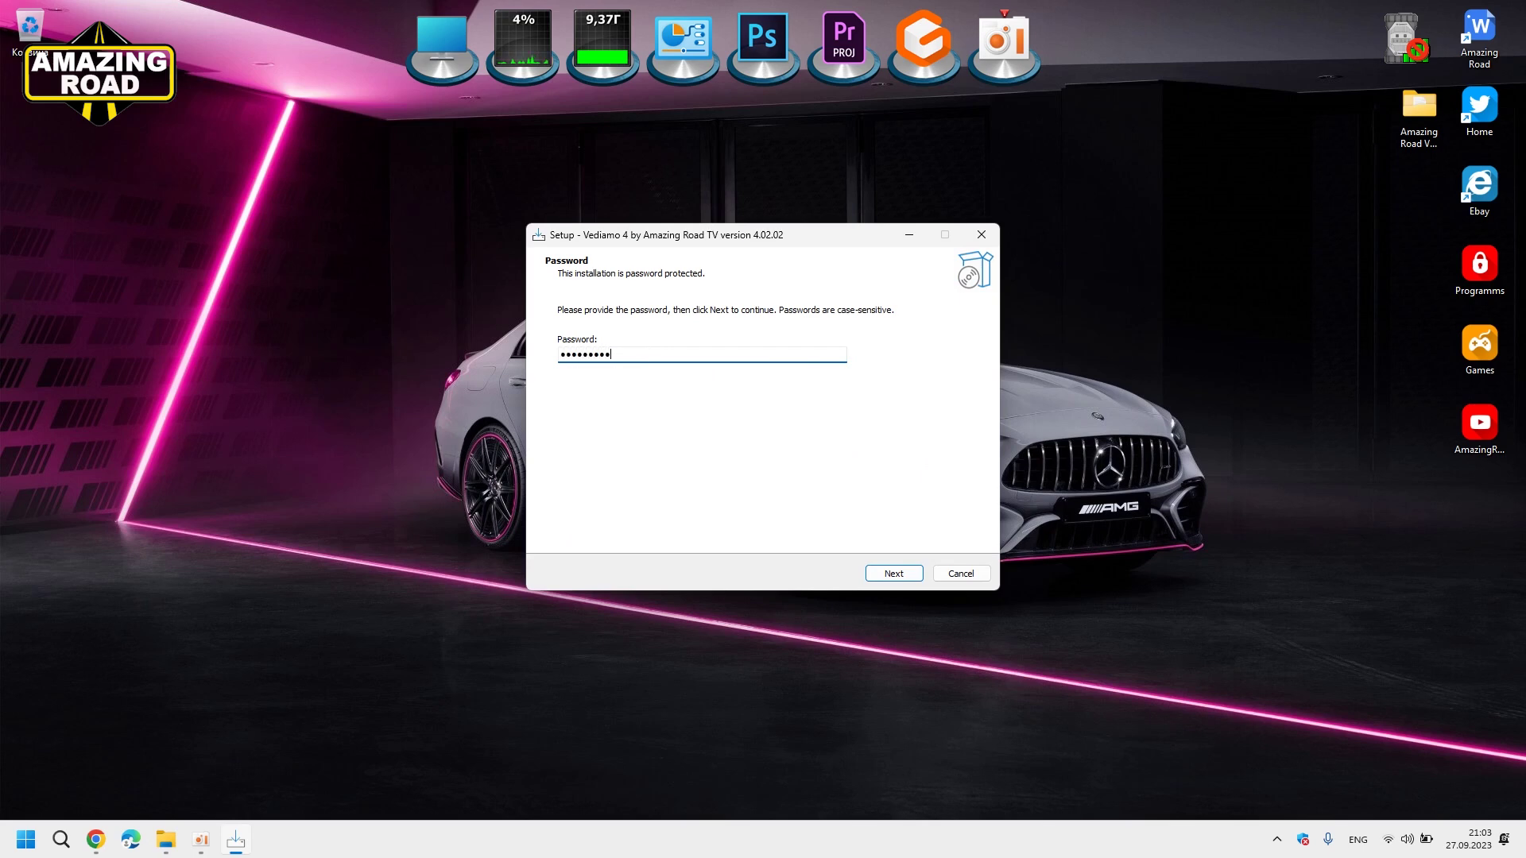
pyautogui.click(907, 573)
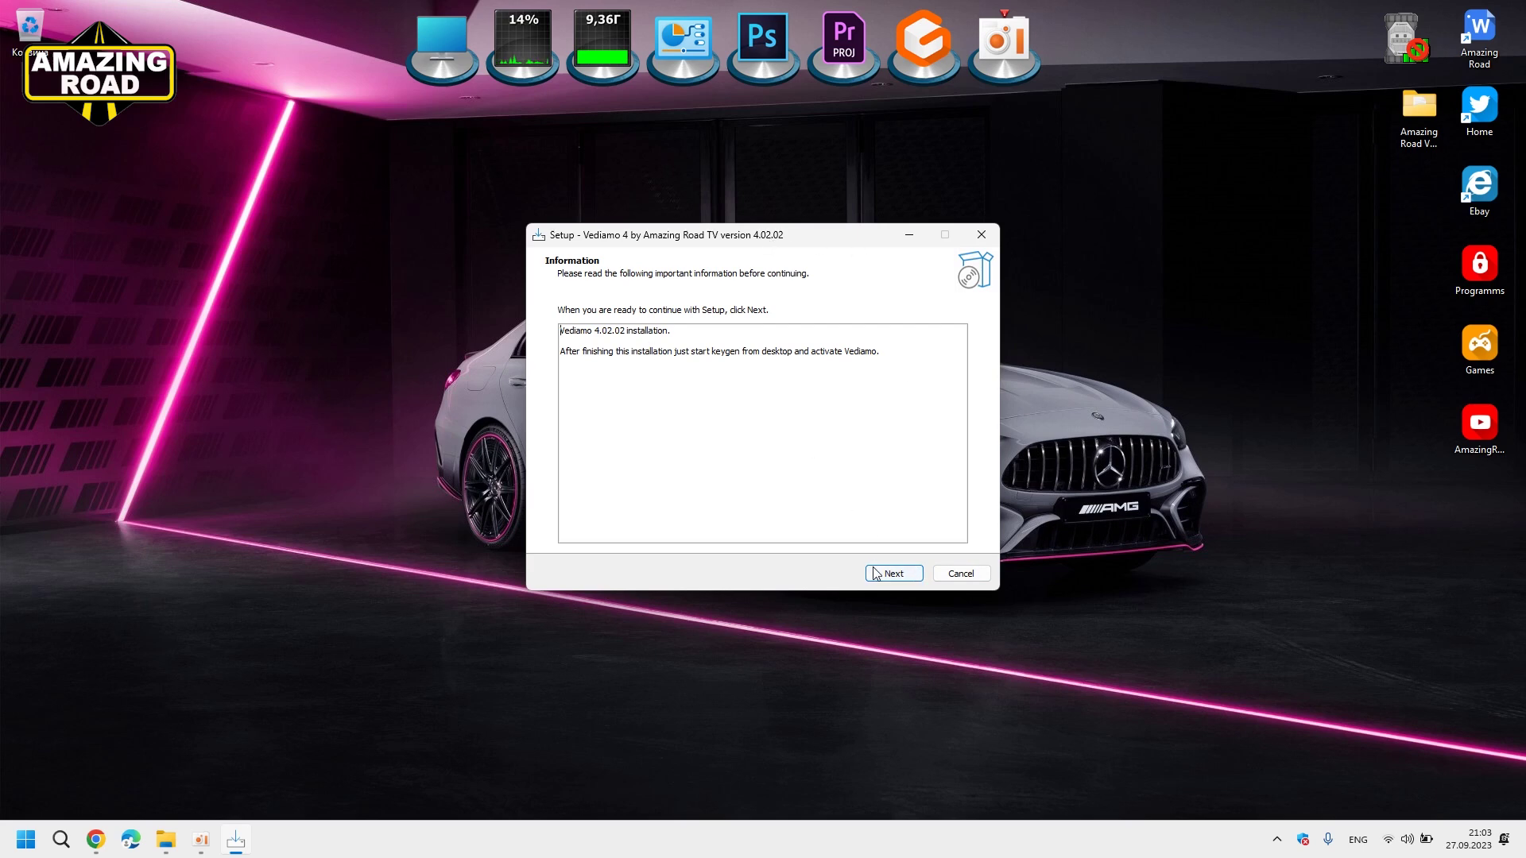
pyautogui.click(903, 574)
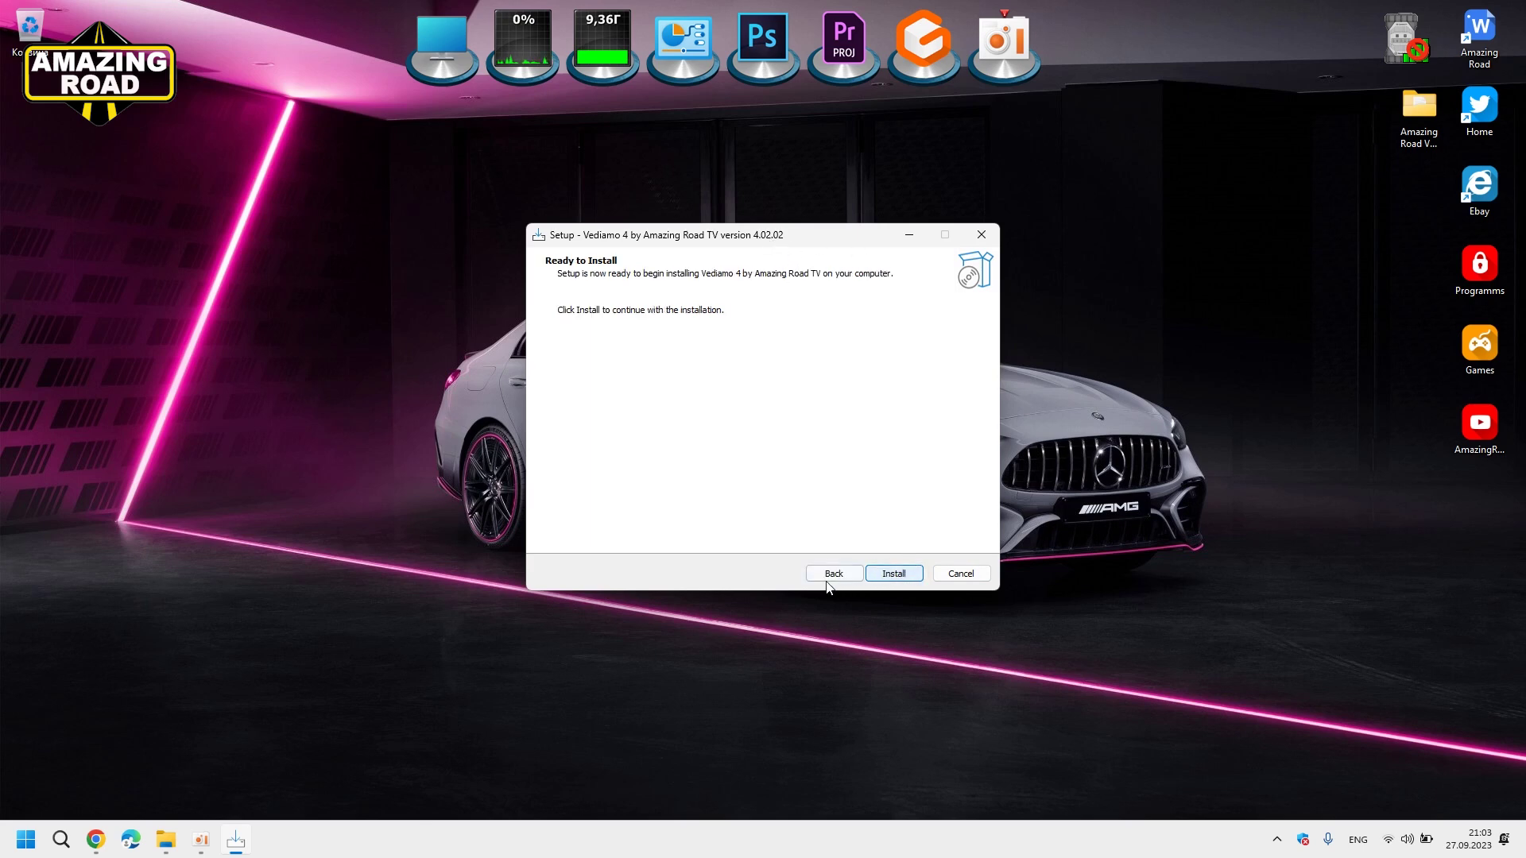
pyautogui.click(896, 573)
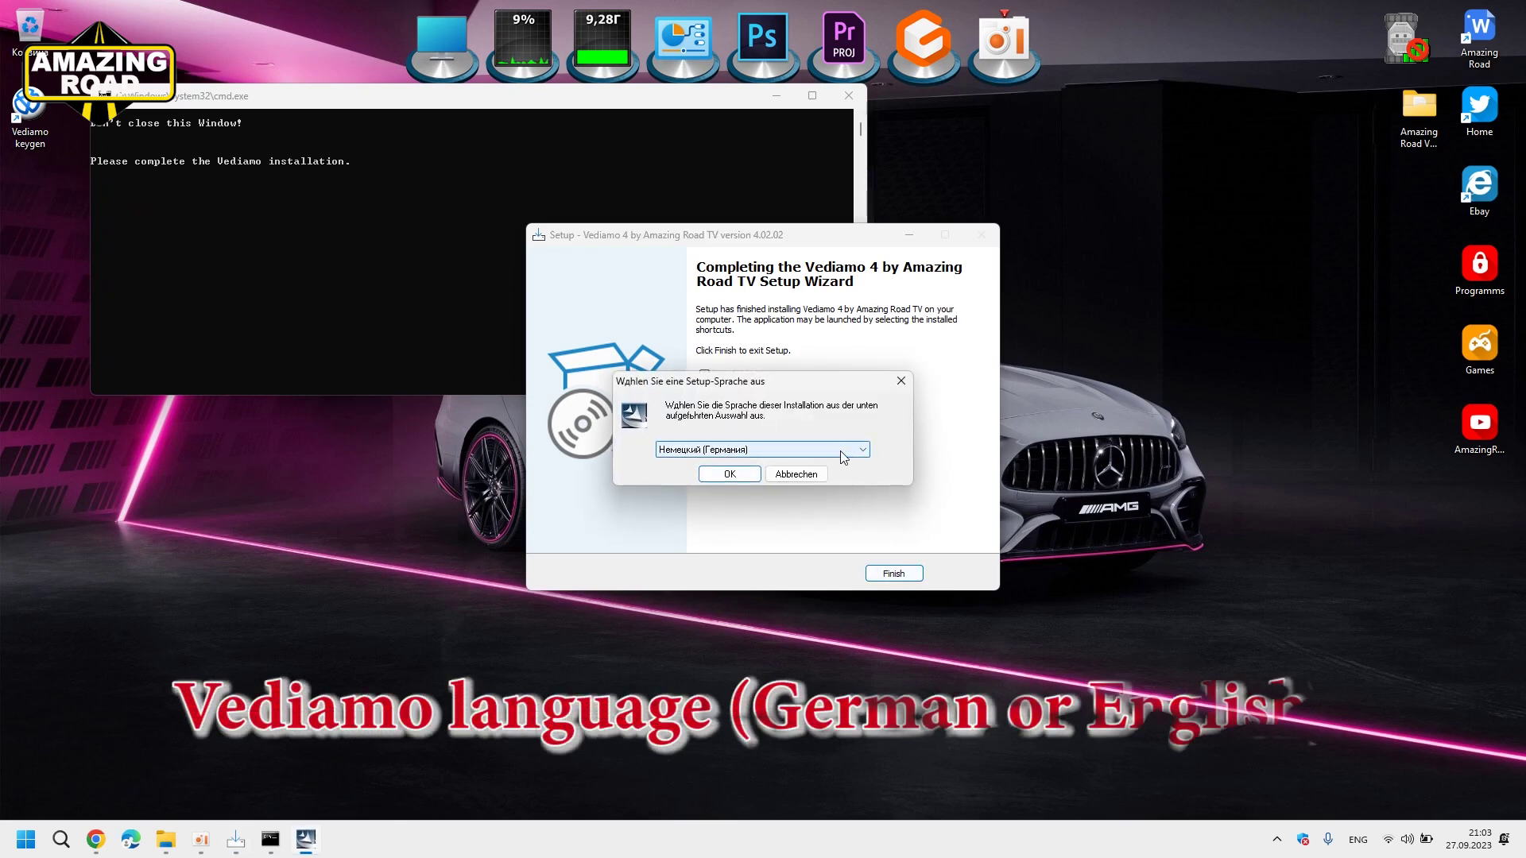
# Choose English (United States) as the language for the Vediamo Diagnosesystem 4.2 setup.
pyautogui.click(723, 450)
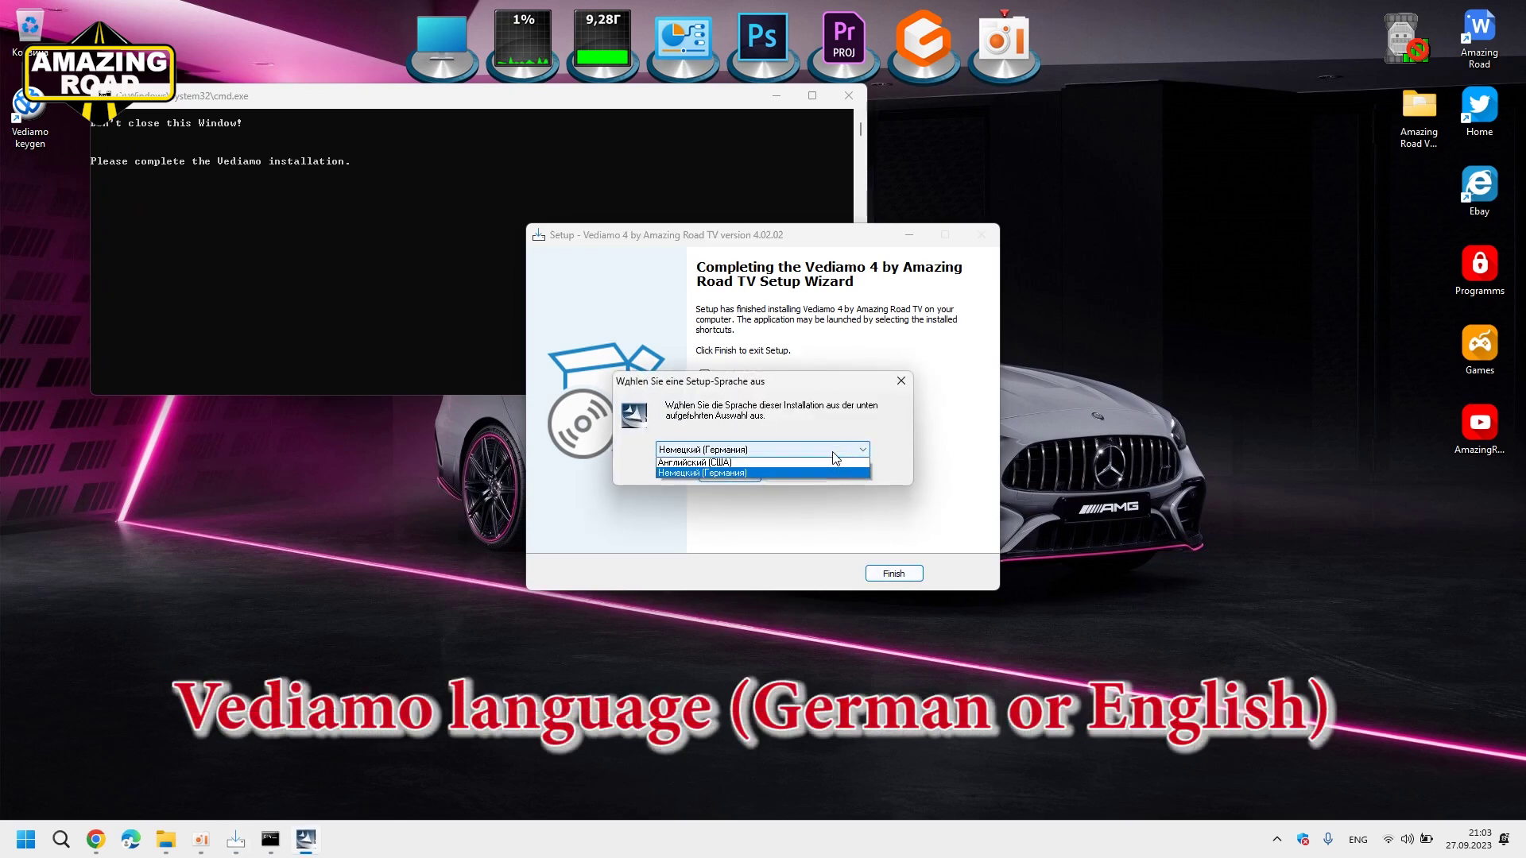
pyautogui.click(692, 464)
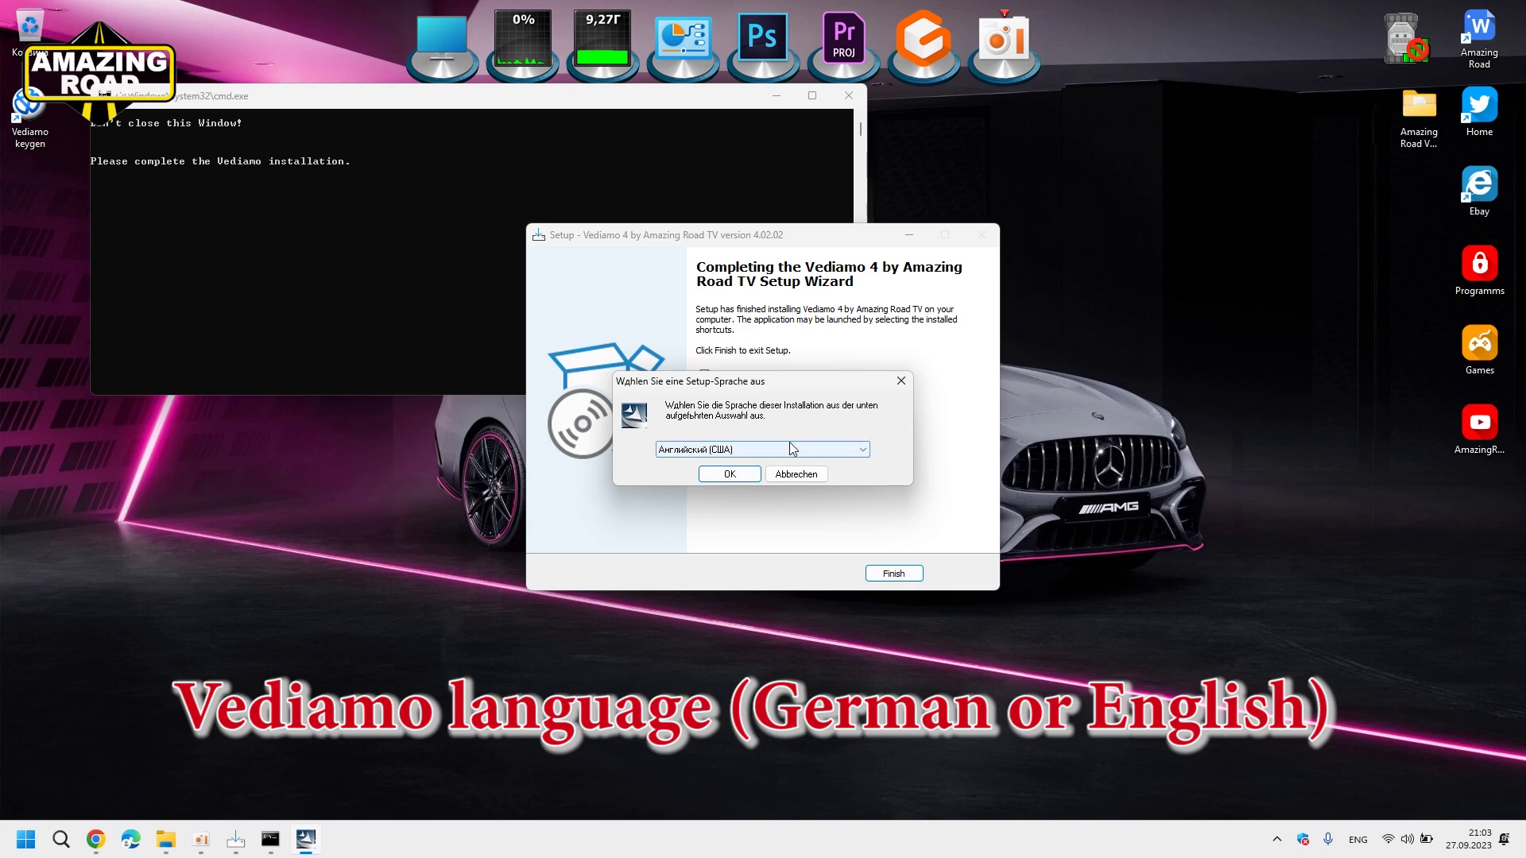
pyautogui.click(730, 474)
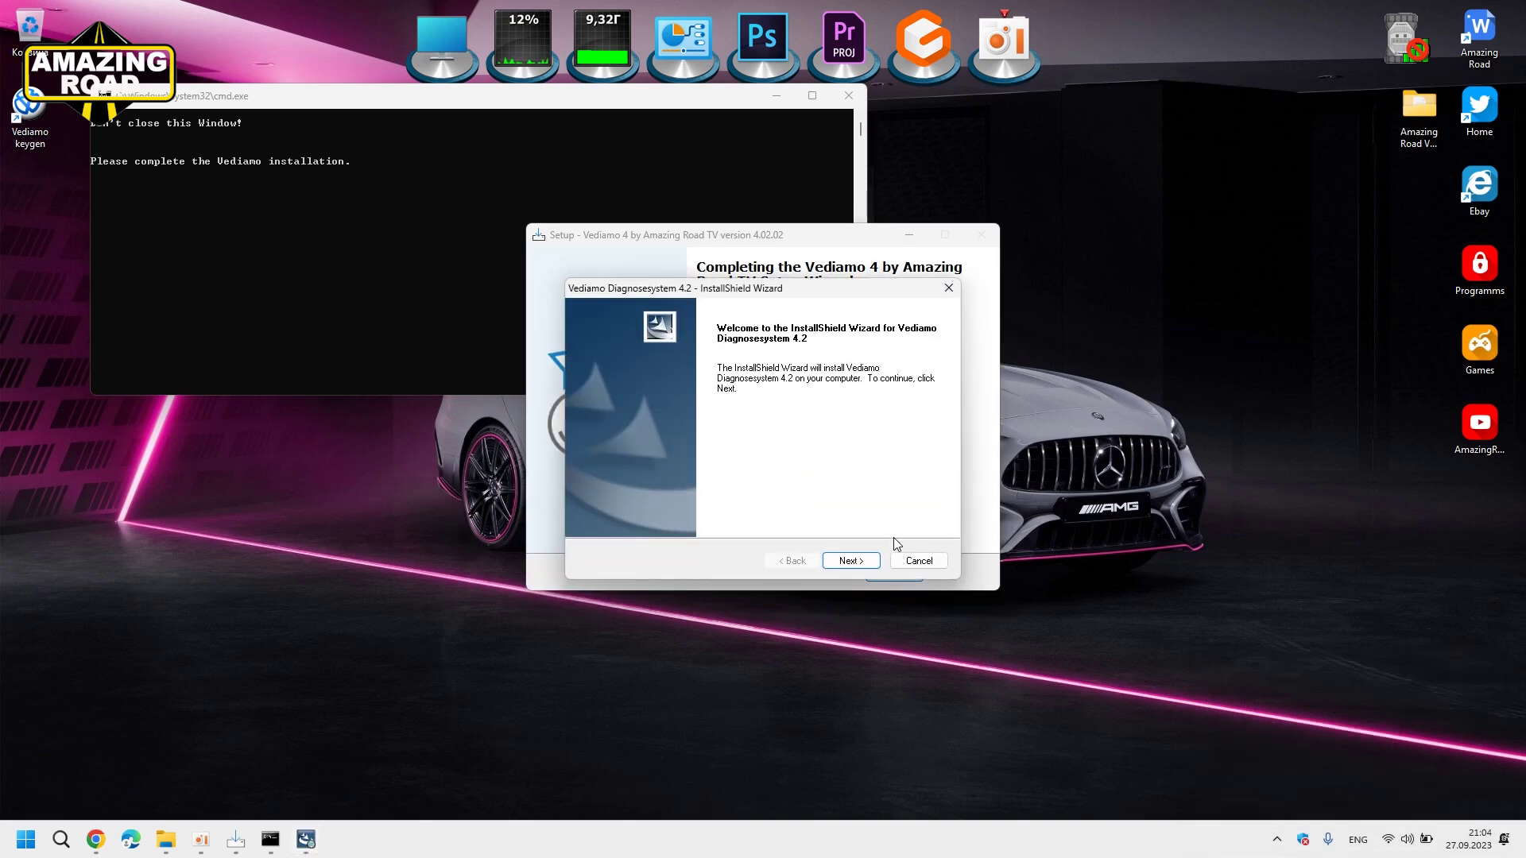
# Install the complete Vediamo Diagnosesystem 4.2 with the default program and data folders, and finish the InstallShield wizard.
pyautogui.click(859, 561)
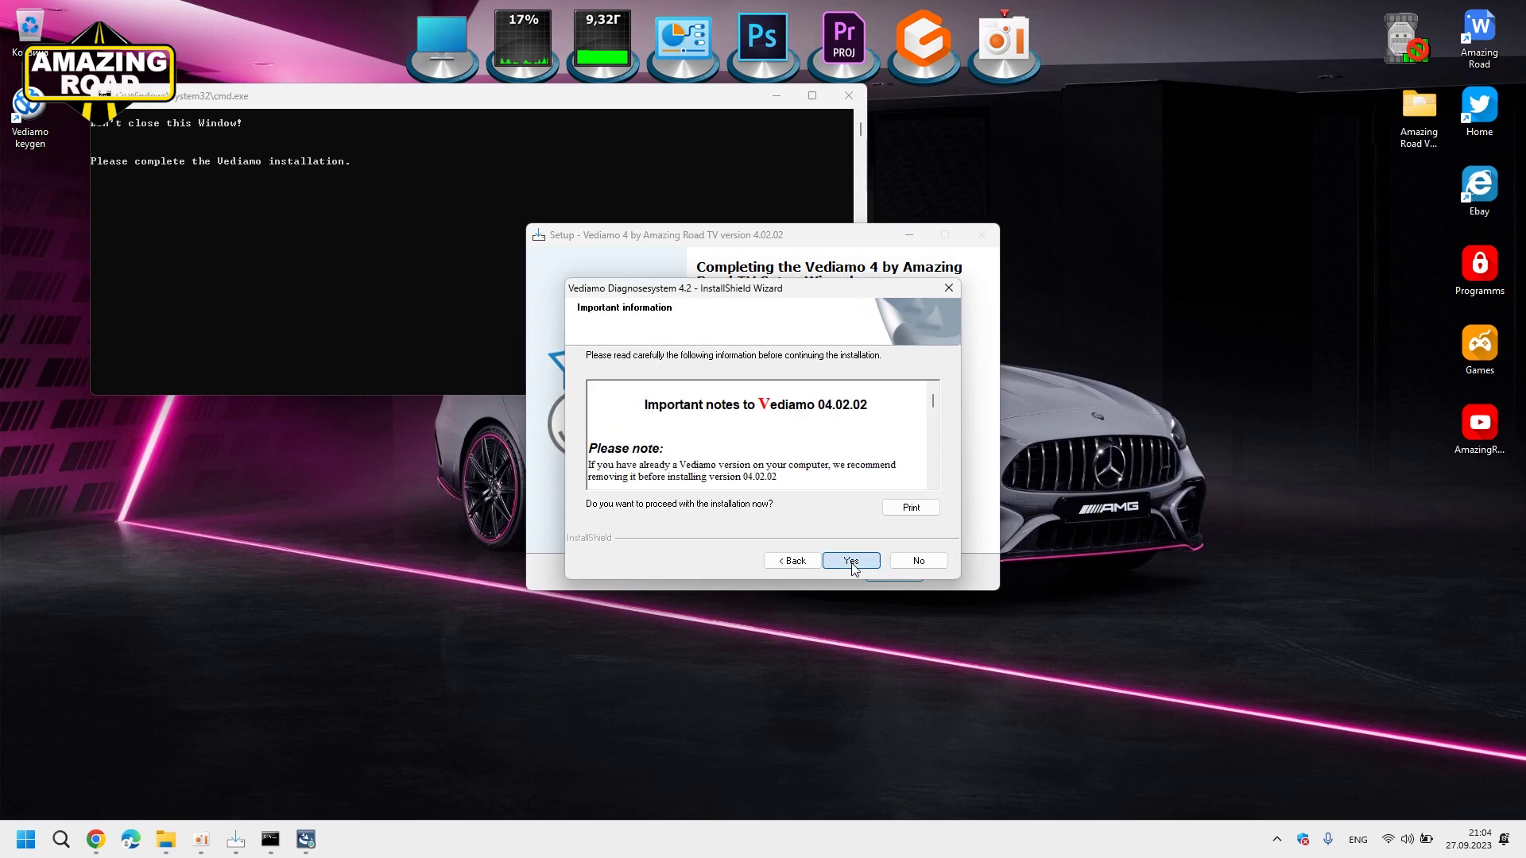
pyautogui.click(863, 563)
pyautogui.click(863, 565)
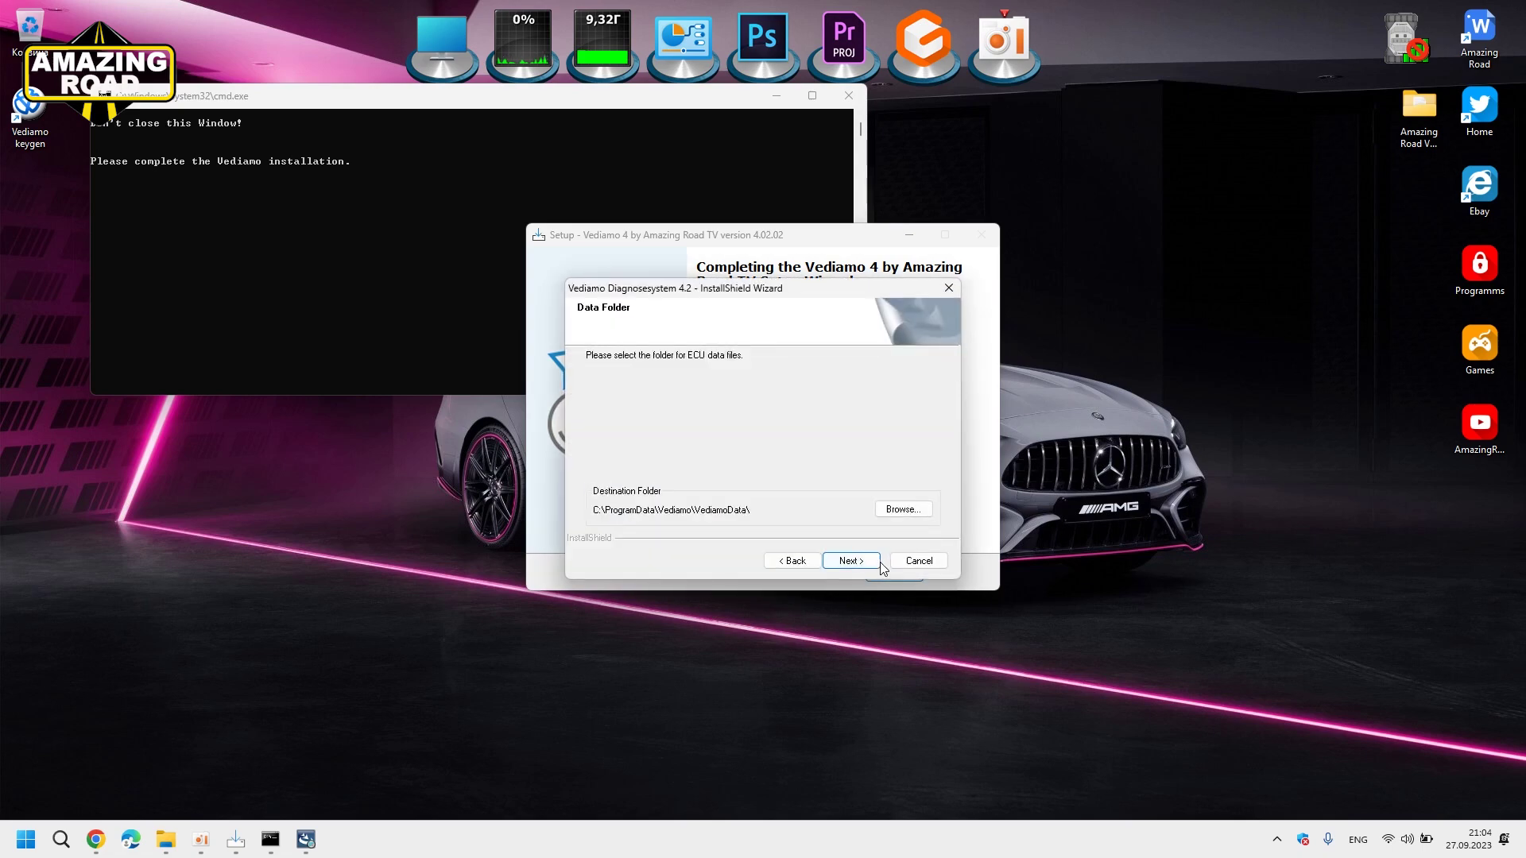
pyautogui.click(858, 563)
pyautogui.click(859, 564)
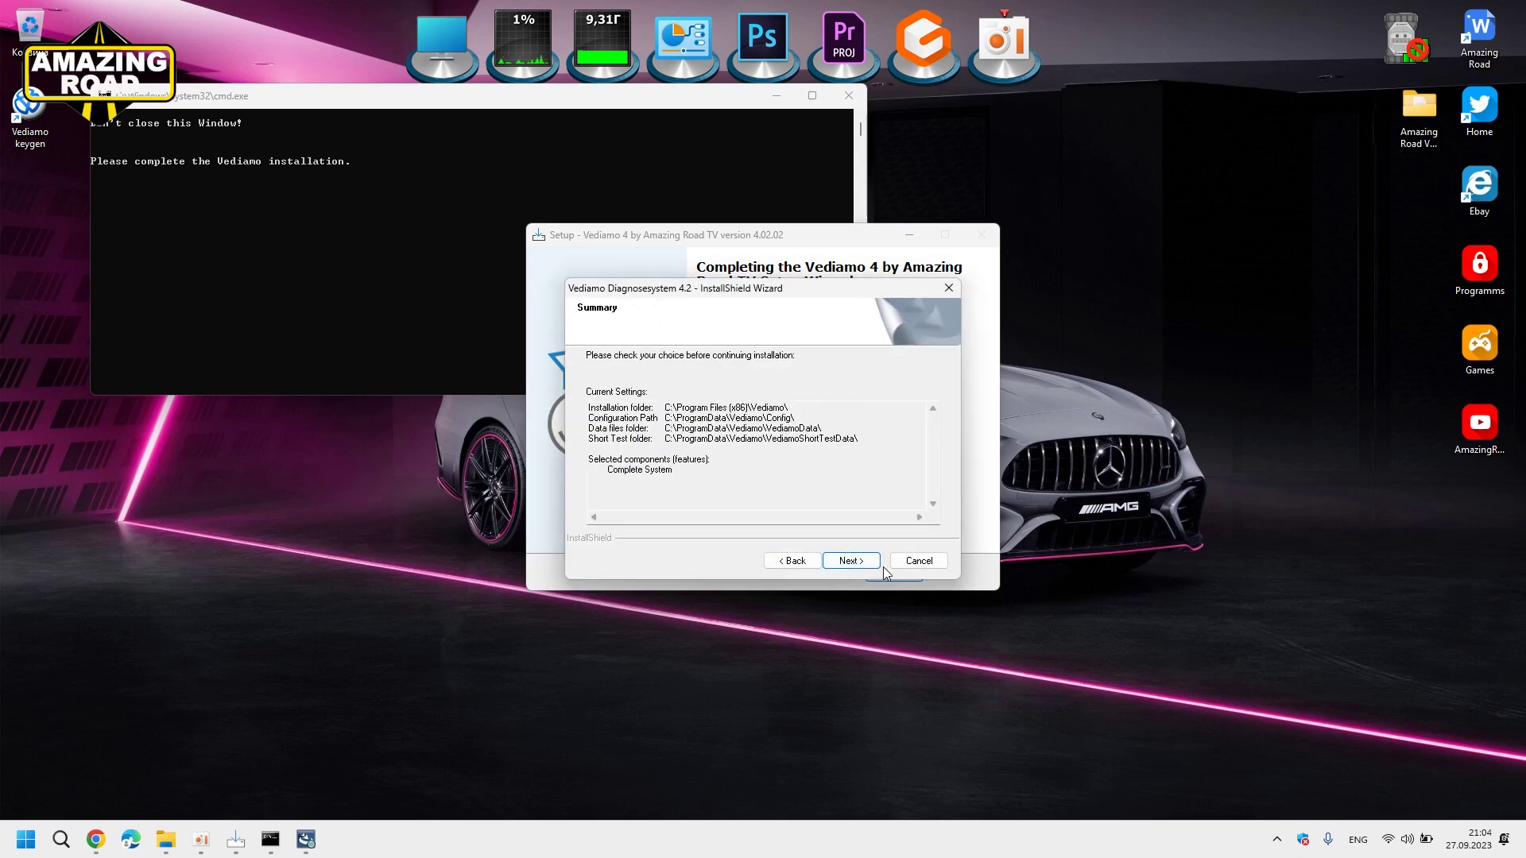
pyautogui.click(849, 562)
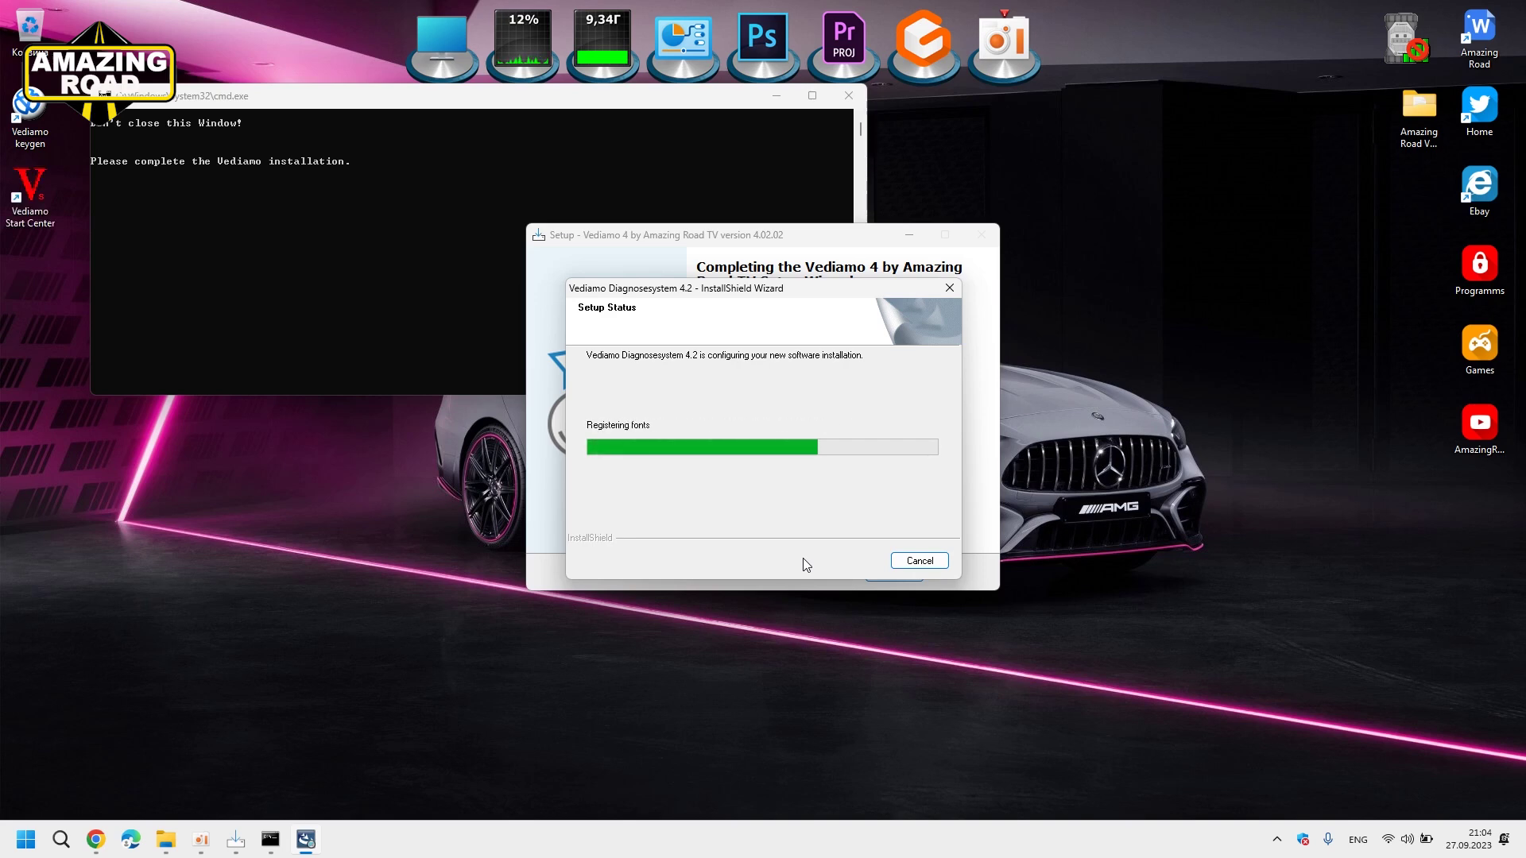
pyautogui.doubleClick(28, 123)
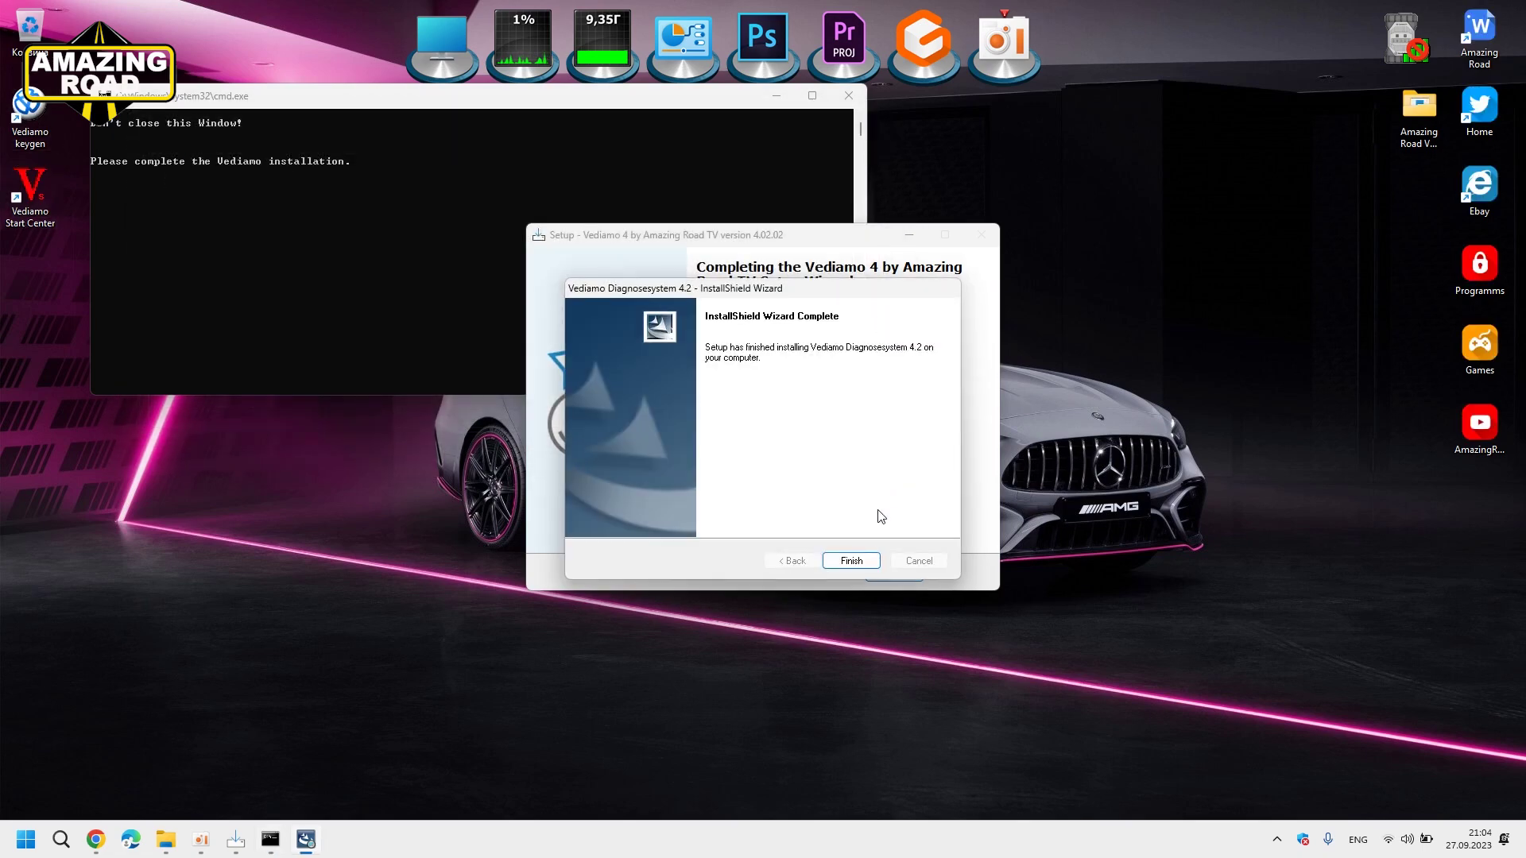
pyautogui.click(857, 564)
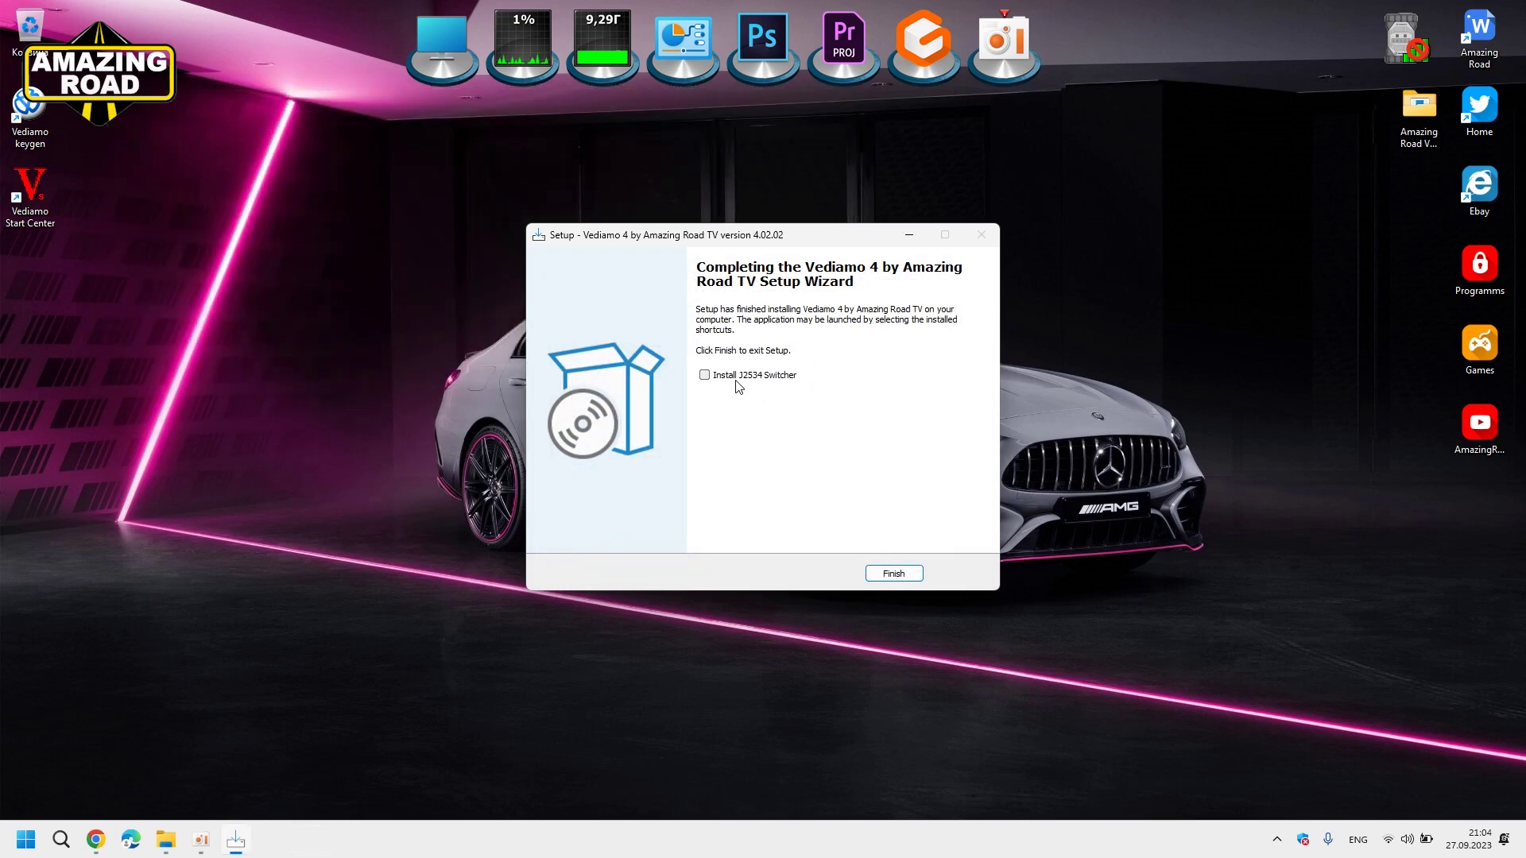
# Finish the Vediamo 4 setup with Install J2534 Switcher enabled, and choose English for the switcher's installer.
pyautogui.click(705, 376)
pyautogui.click(893, 573)
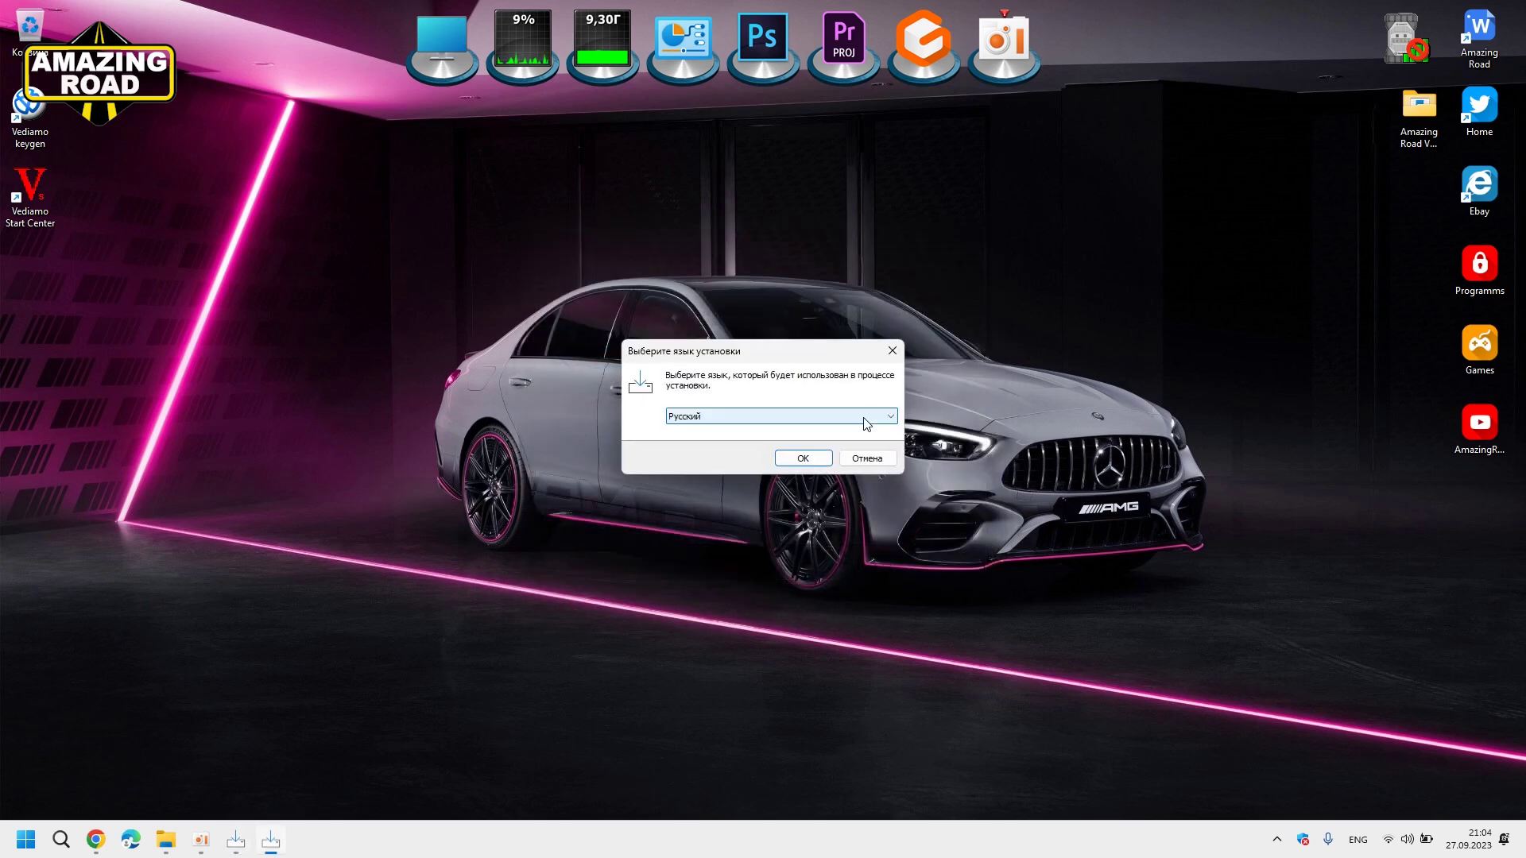
pyautogui.click(787, 419)
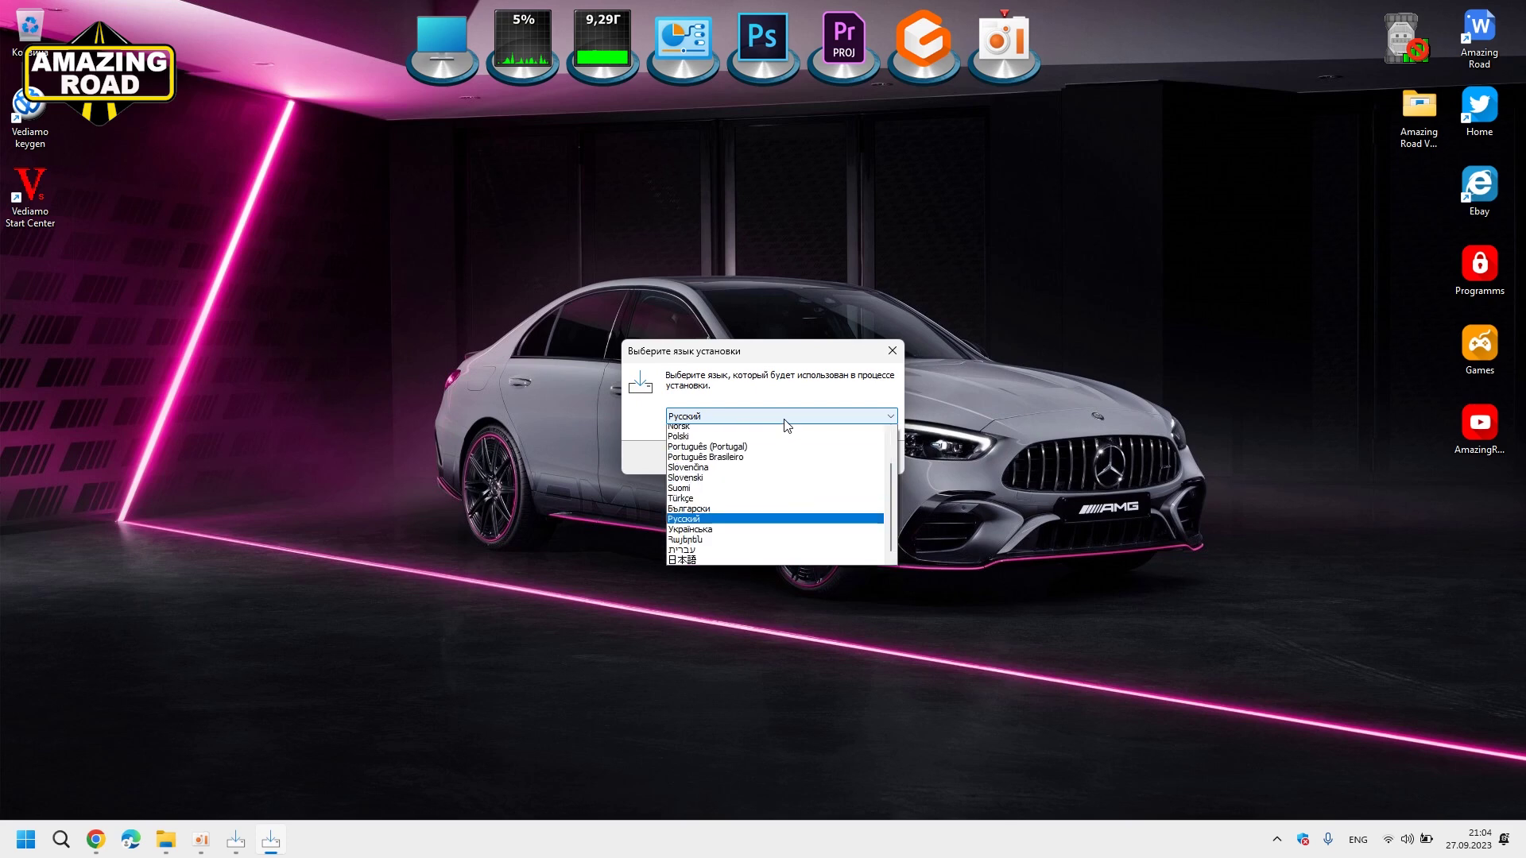
pyautogui.scroll(3, 715, 469)
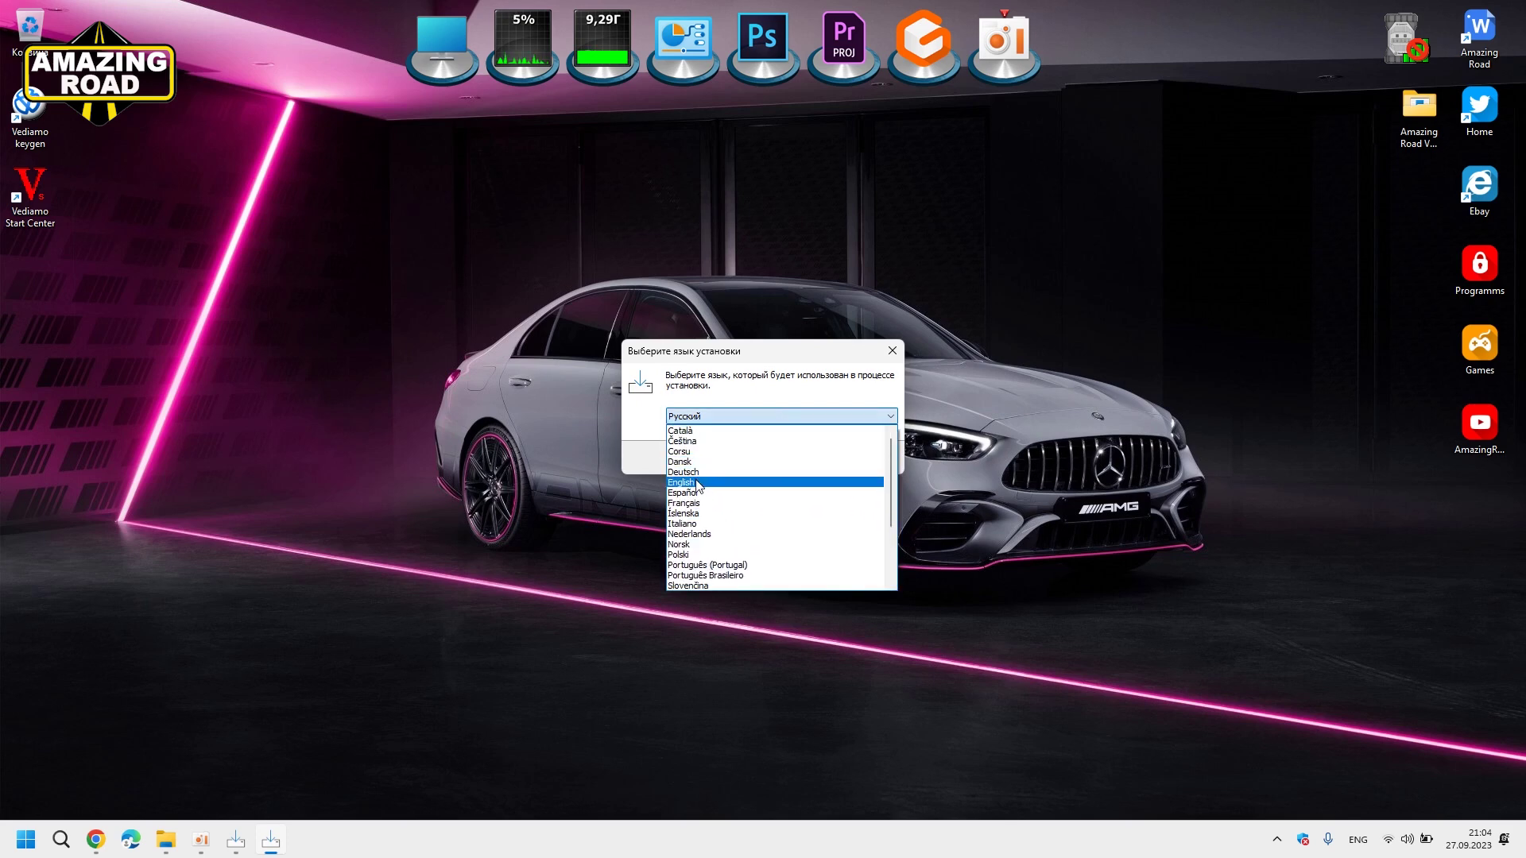
pyautogui.click(692, 484)
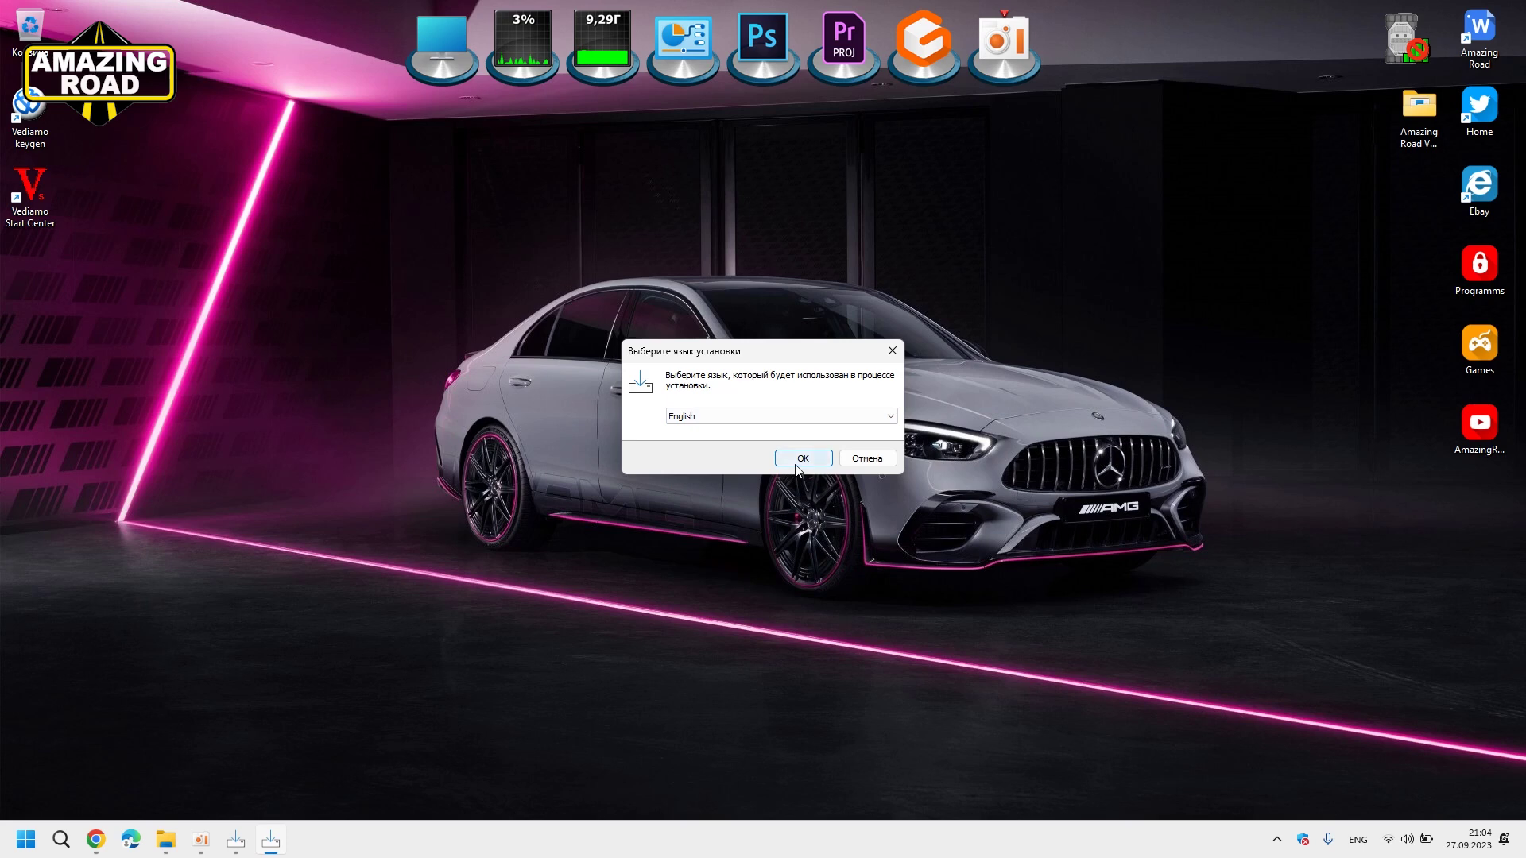
pyautogui.click(801, 459)
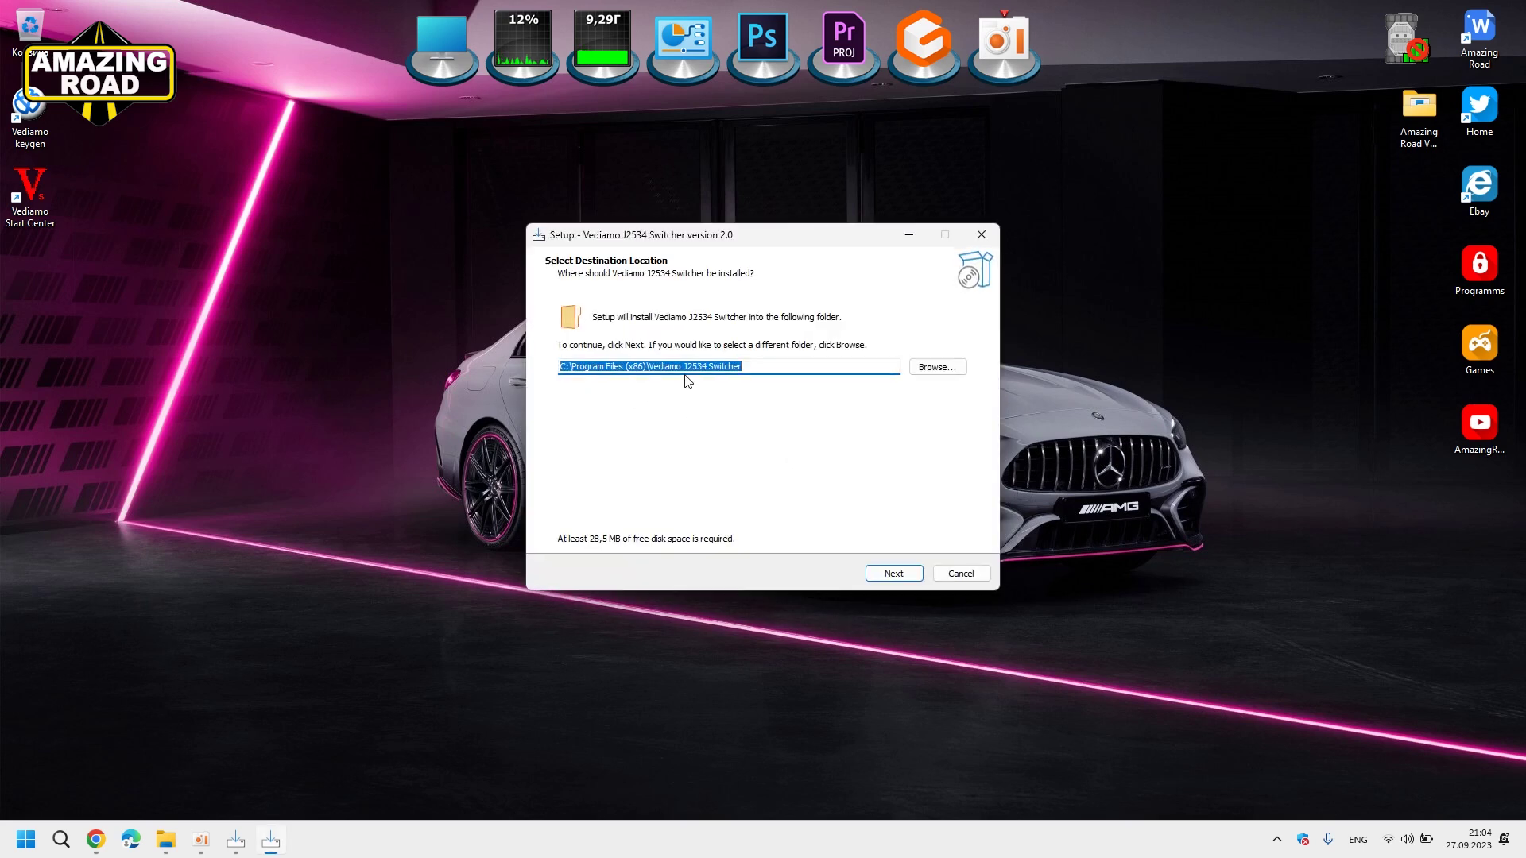
# Install Vediamo J2534 Switcher 2.0 in C:\Program Files (x86)\Vediamo J2534 Switcher and finish with the program set to launch.
pyautogui.click(892, 572)
pyautogui.click(882, 575)
pyautogui.click(887, 574)
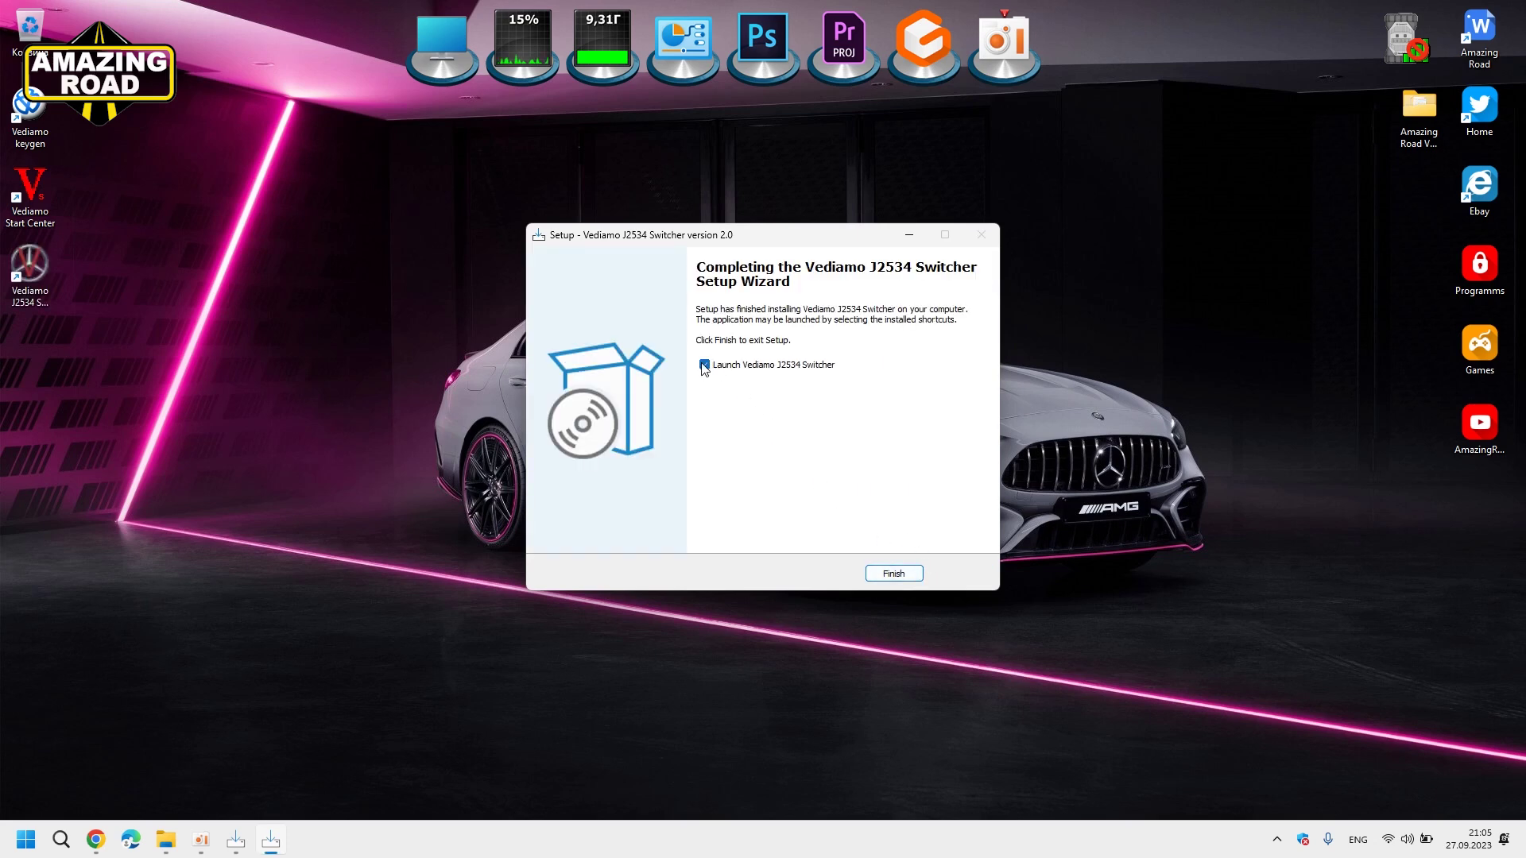
pyautogui.click(912, 573)
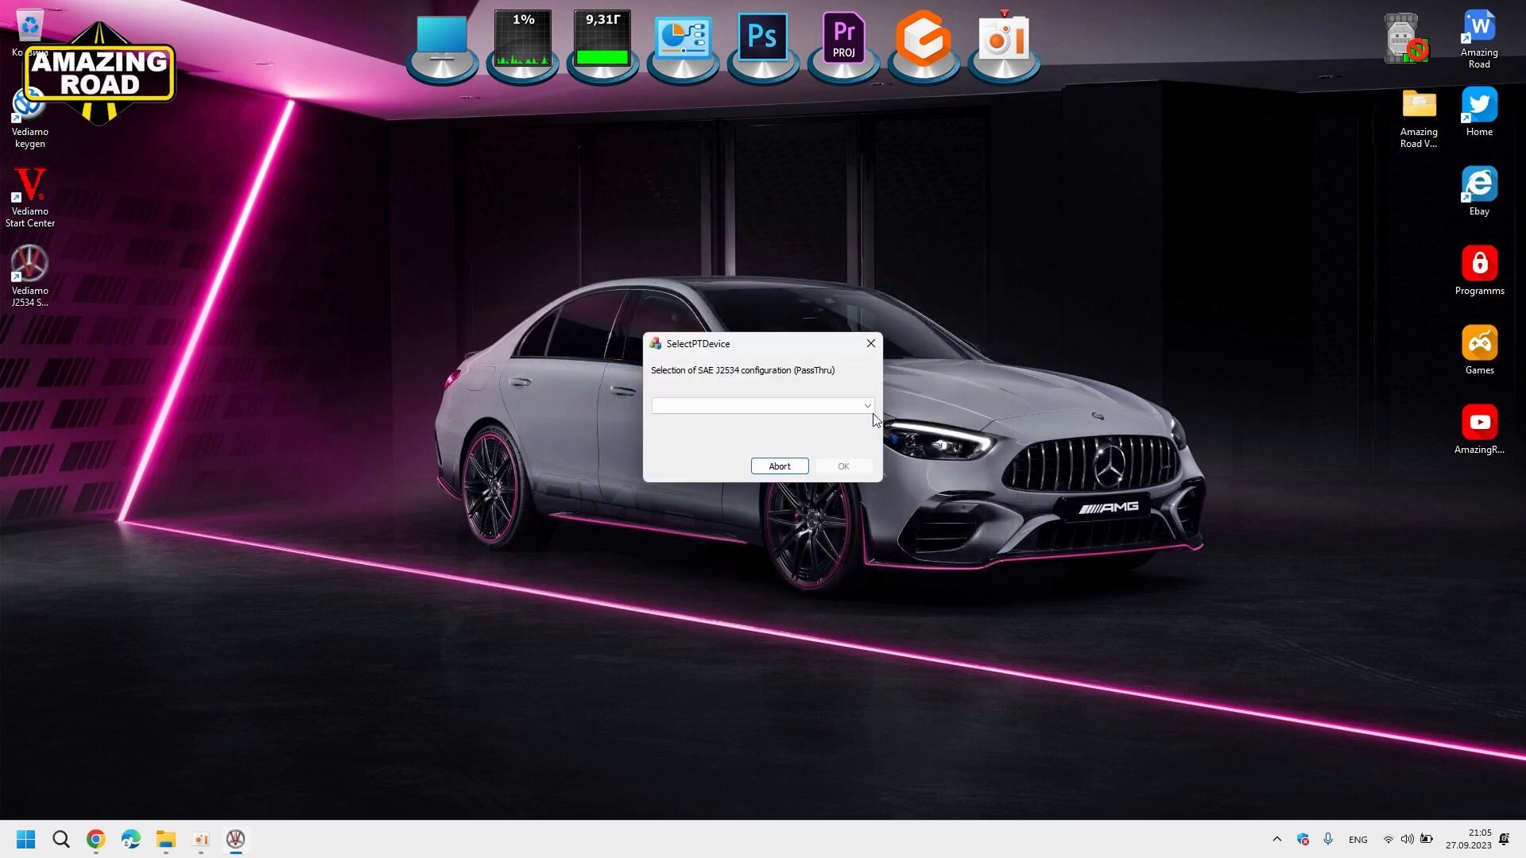
pyautogui.click(868, 406)
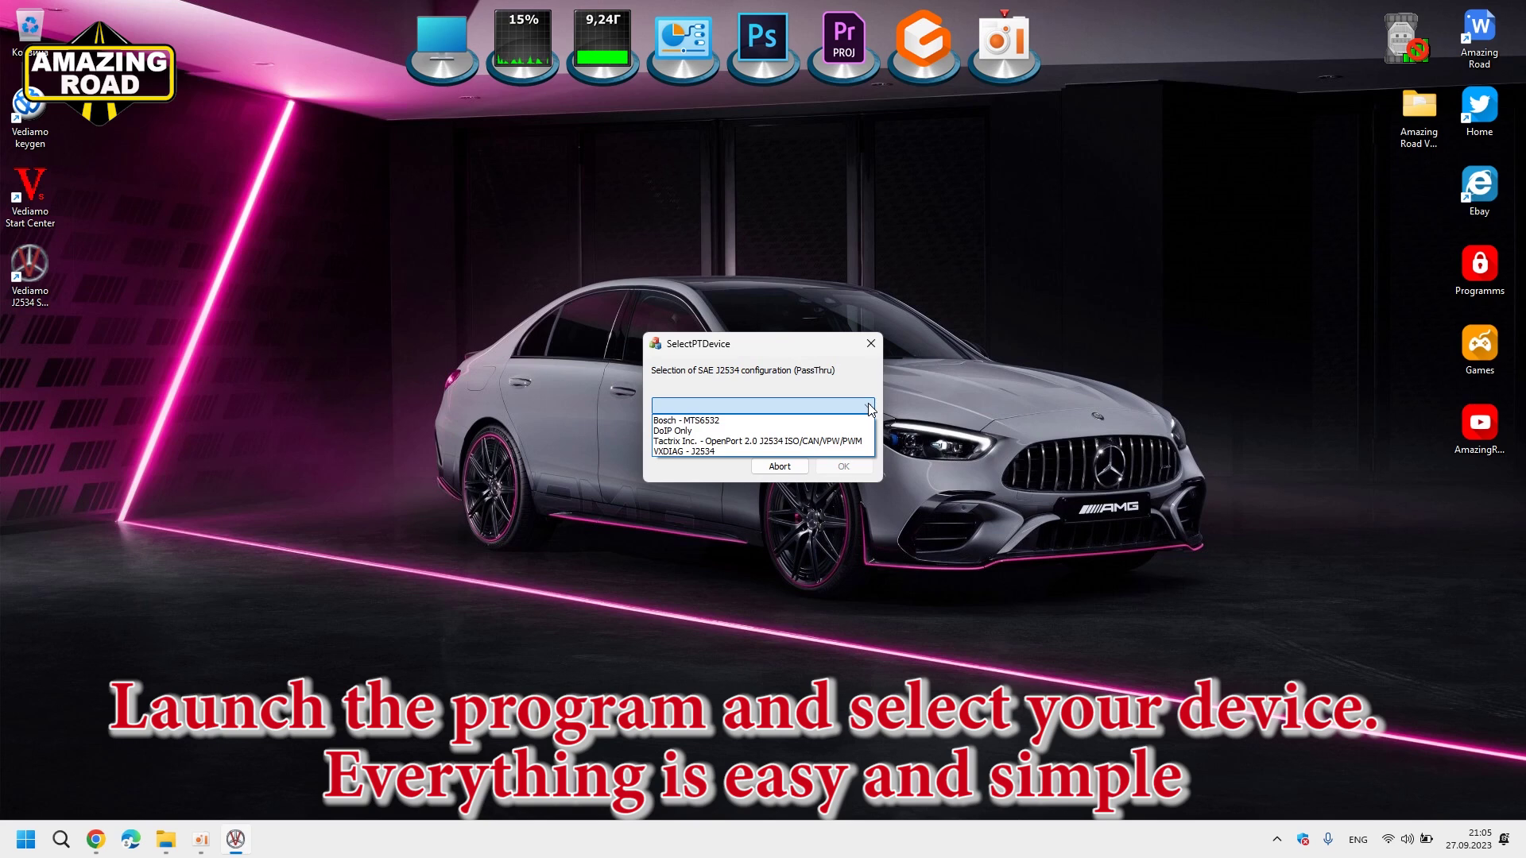
pyautogui.click(869, 409)
pyautogui.click(871, 343)
# Launch Vediamo J2534 Switcher and select Tactrix Inc. - OpenPort 2.0 J2534 ISO/CAN/VPW/PWM as the PassThru device.
pyautogui.doubleClick(31, 274)
pyautogui.click(869, 406)
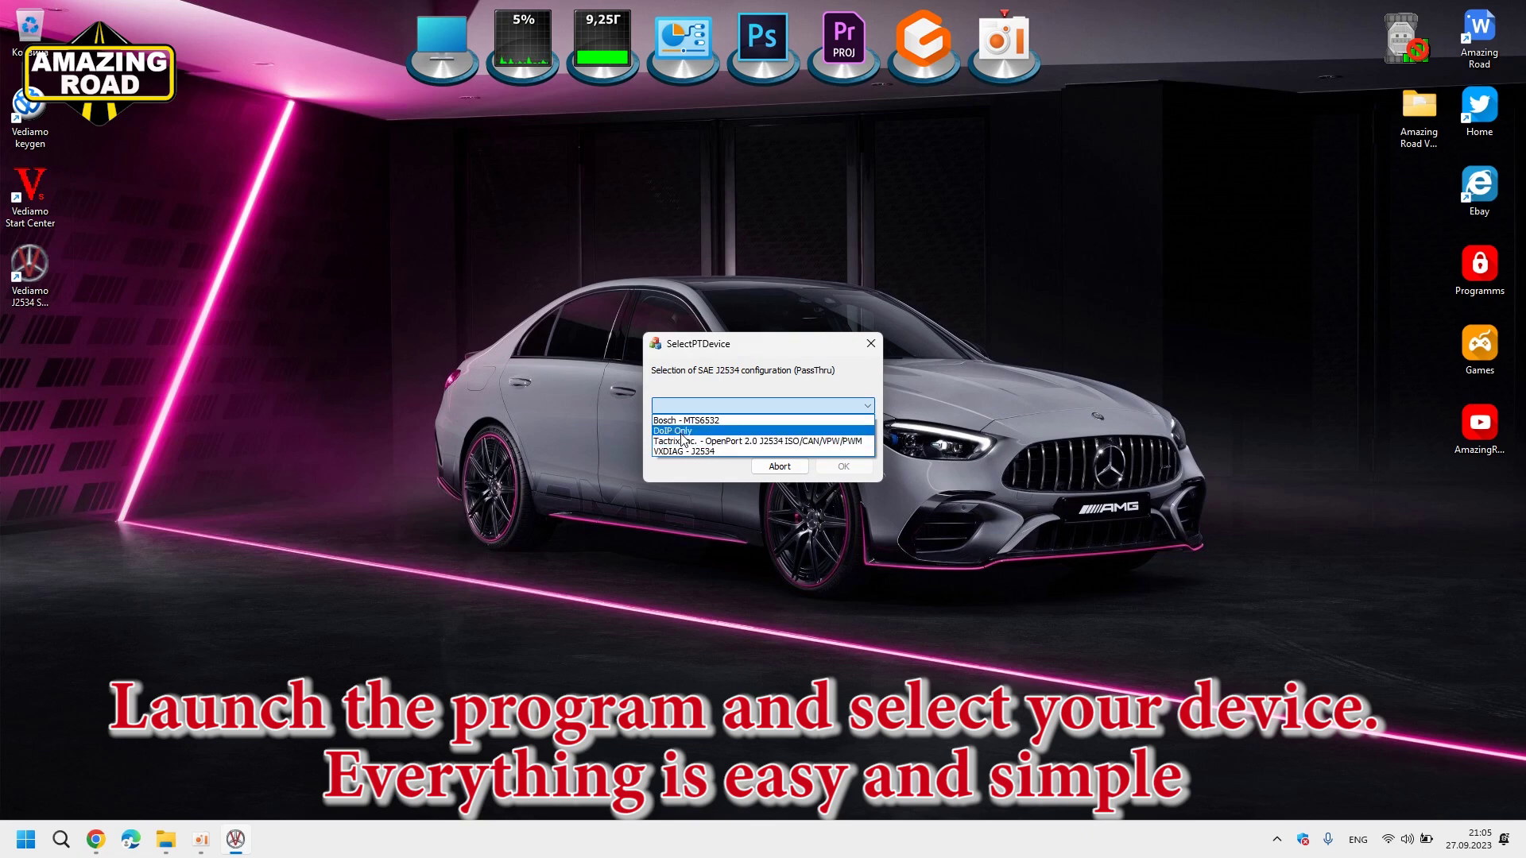
pyautogui.click(727, 443)
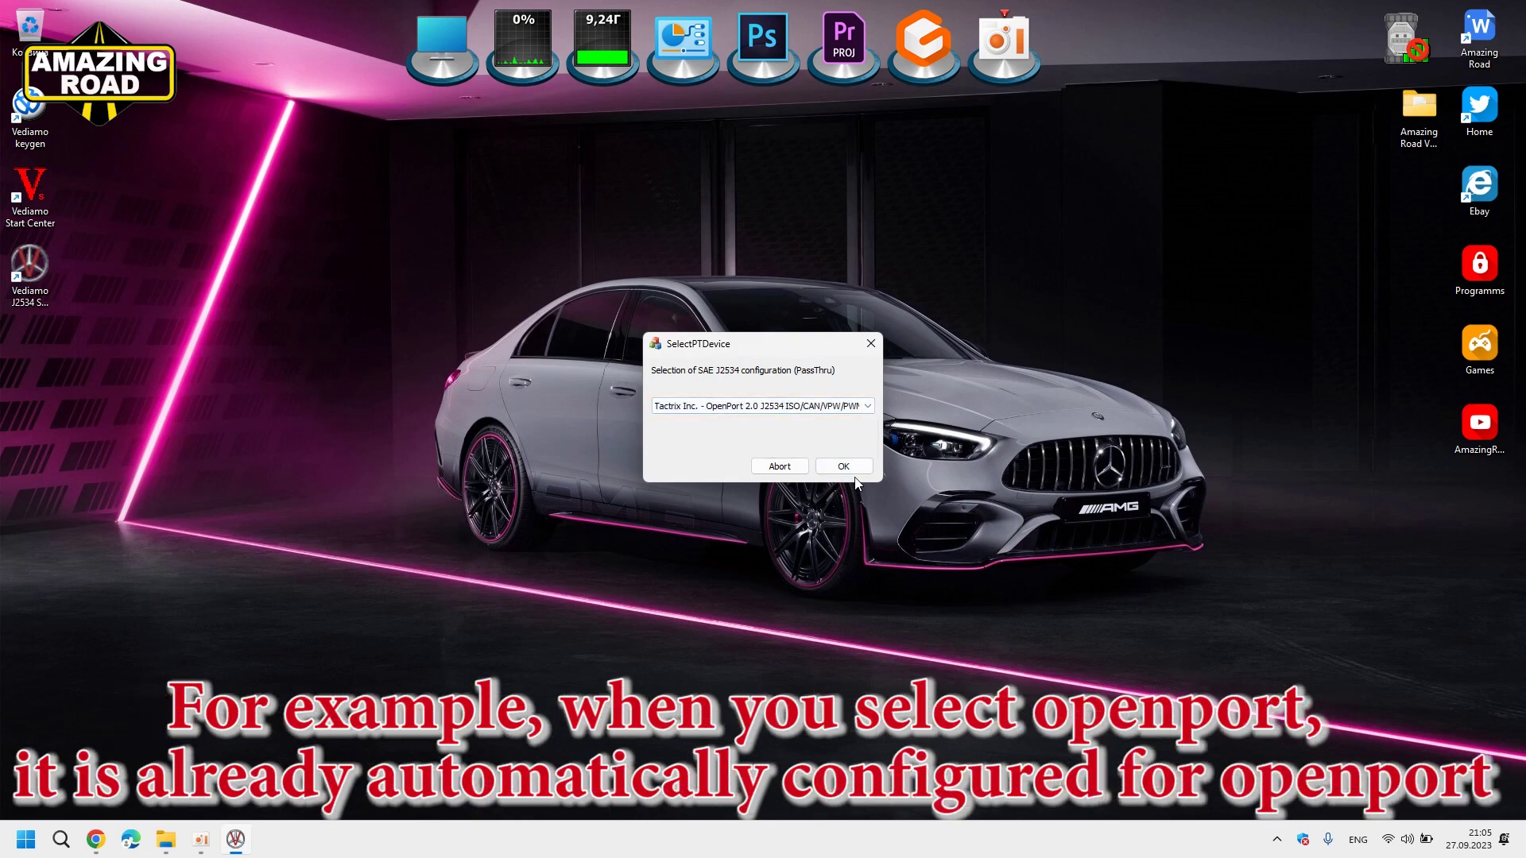
pyautogui.click(858, 469)
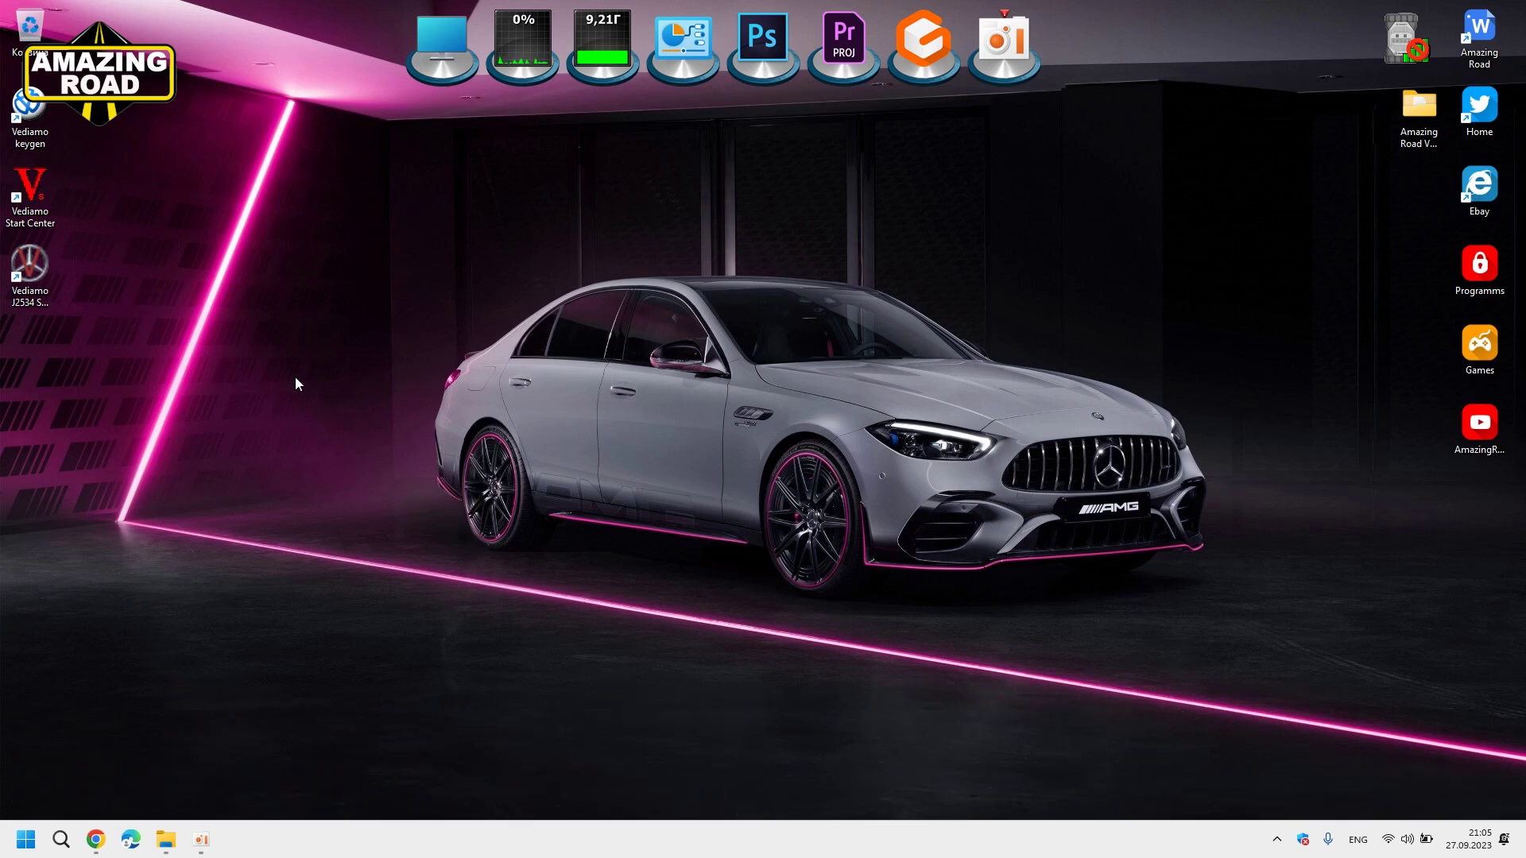
# Open Vediamo Start Center, and reconfirm the Tactrix OpenPort 2.0 device in Vediamo J2534 Switcher.
pyautogui.doubleClick(35, 197)
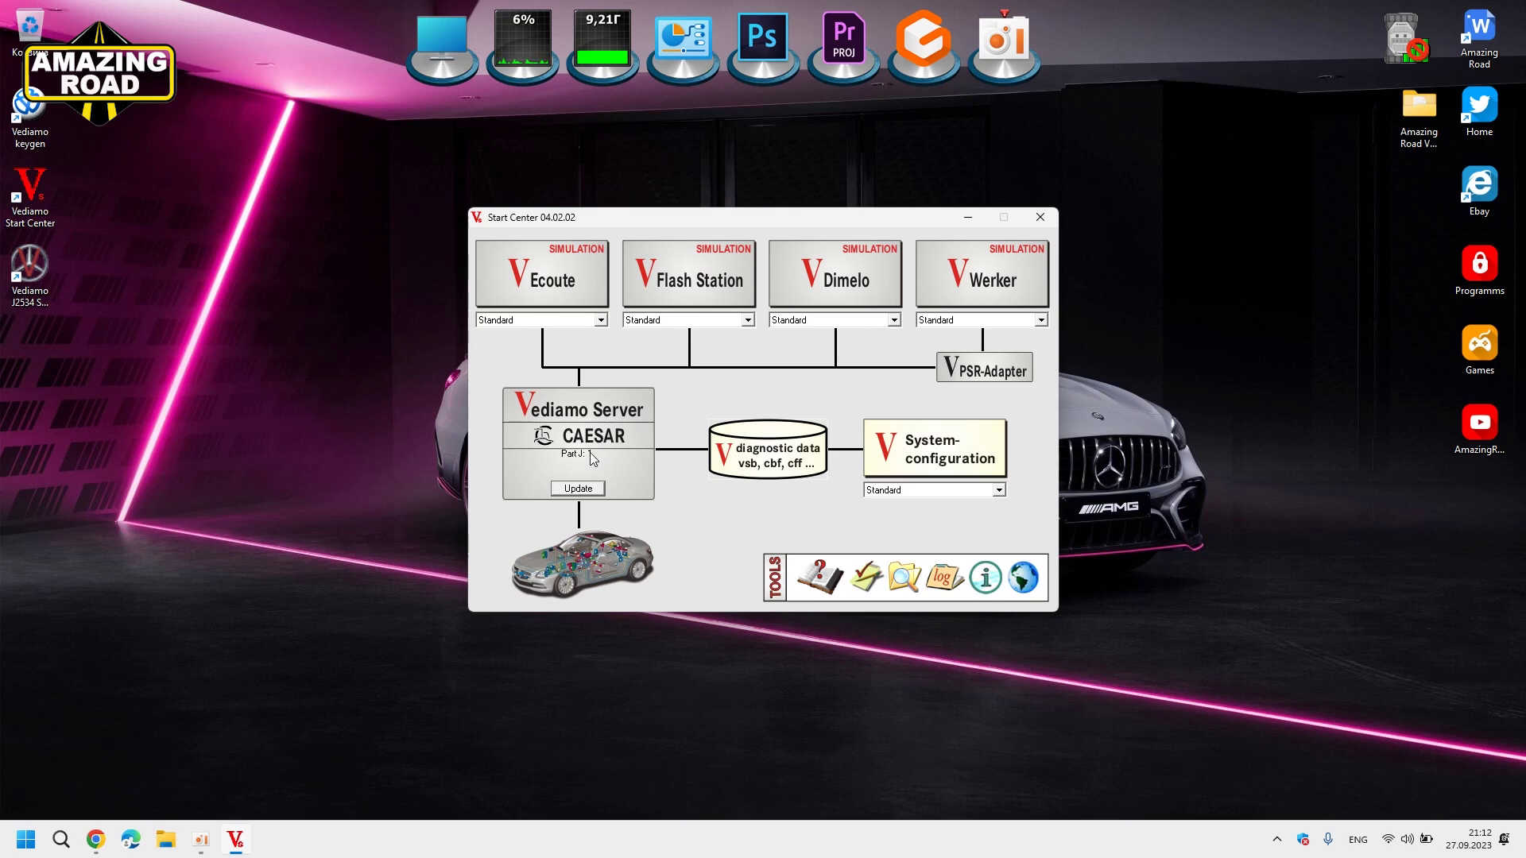
pyautogui.doubleClick(30, 266)
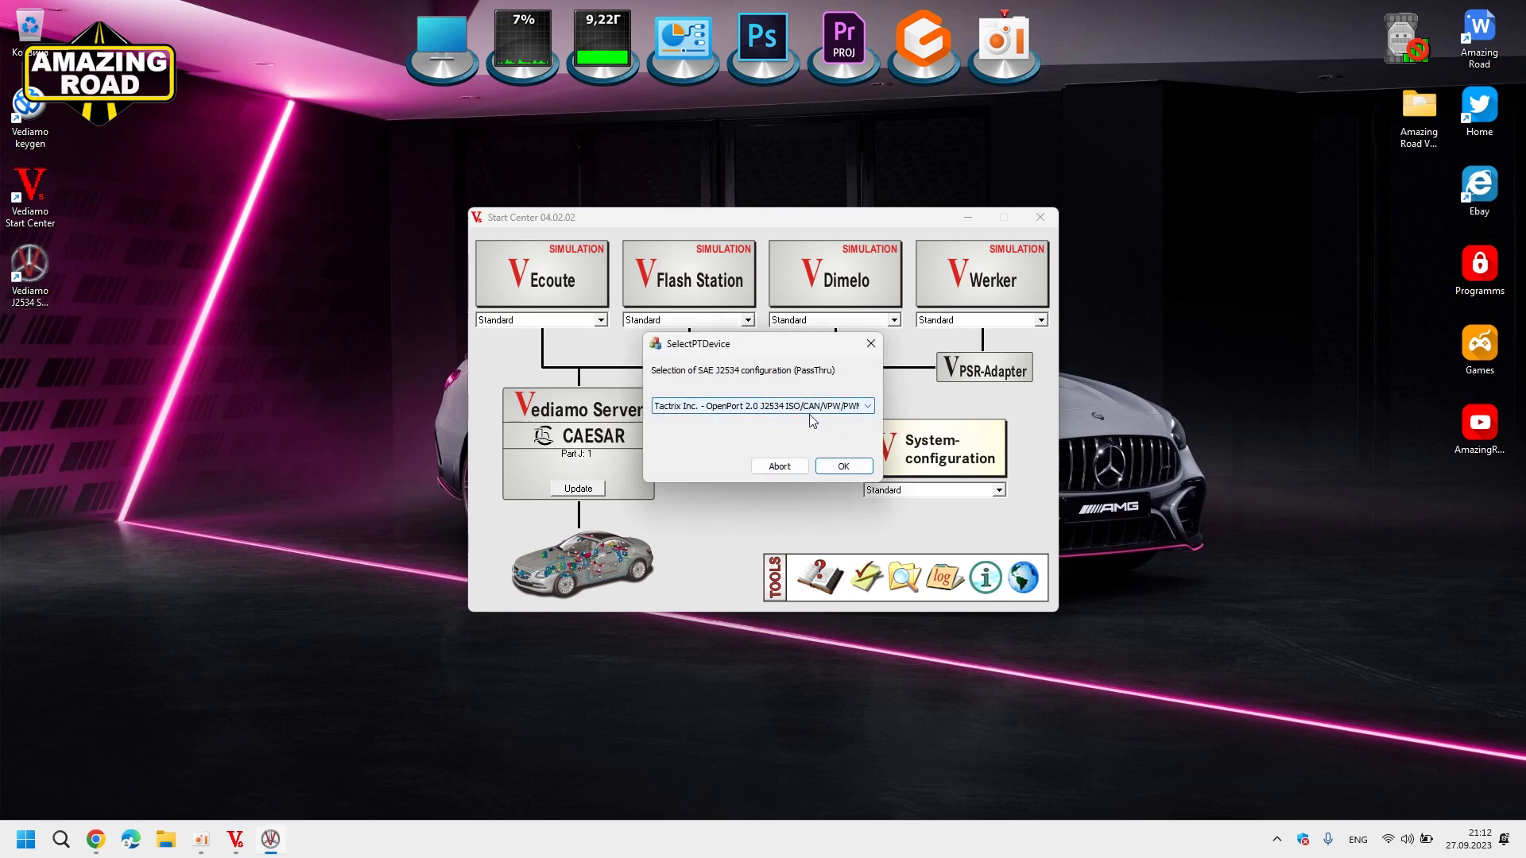
pyautogui.click(843, 466)
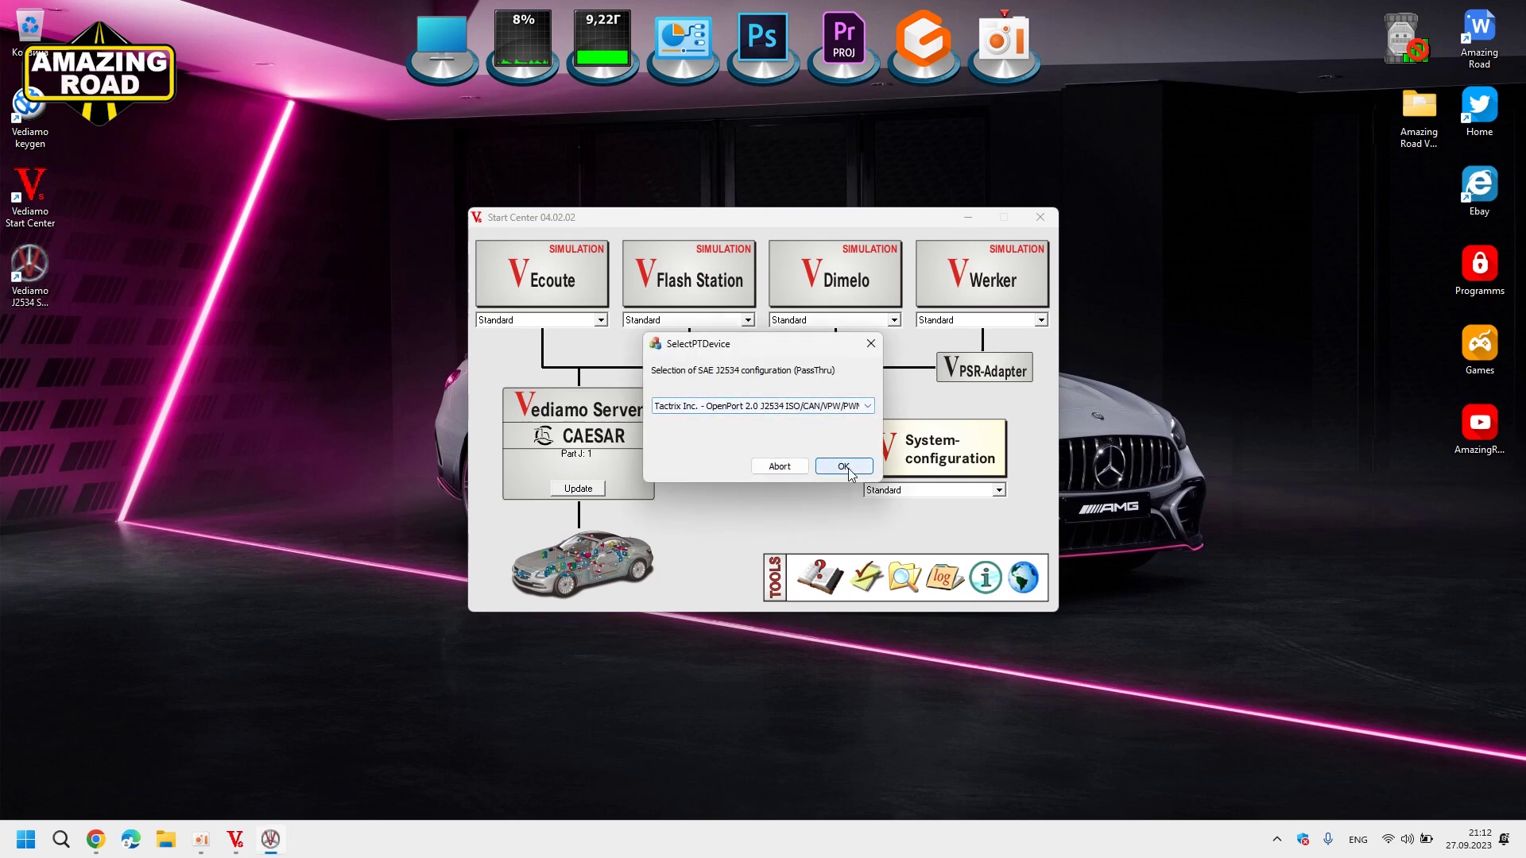
# Set the Vediamo J2534 Switcher shortcut's compatibility to run as administrator for all users.
pyautogui.rightClick(36, 270)
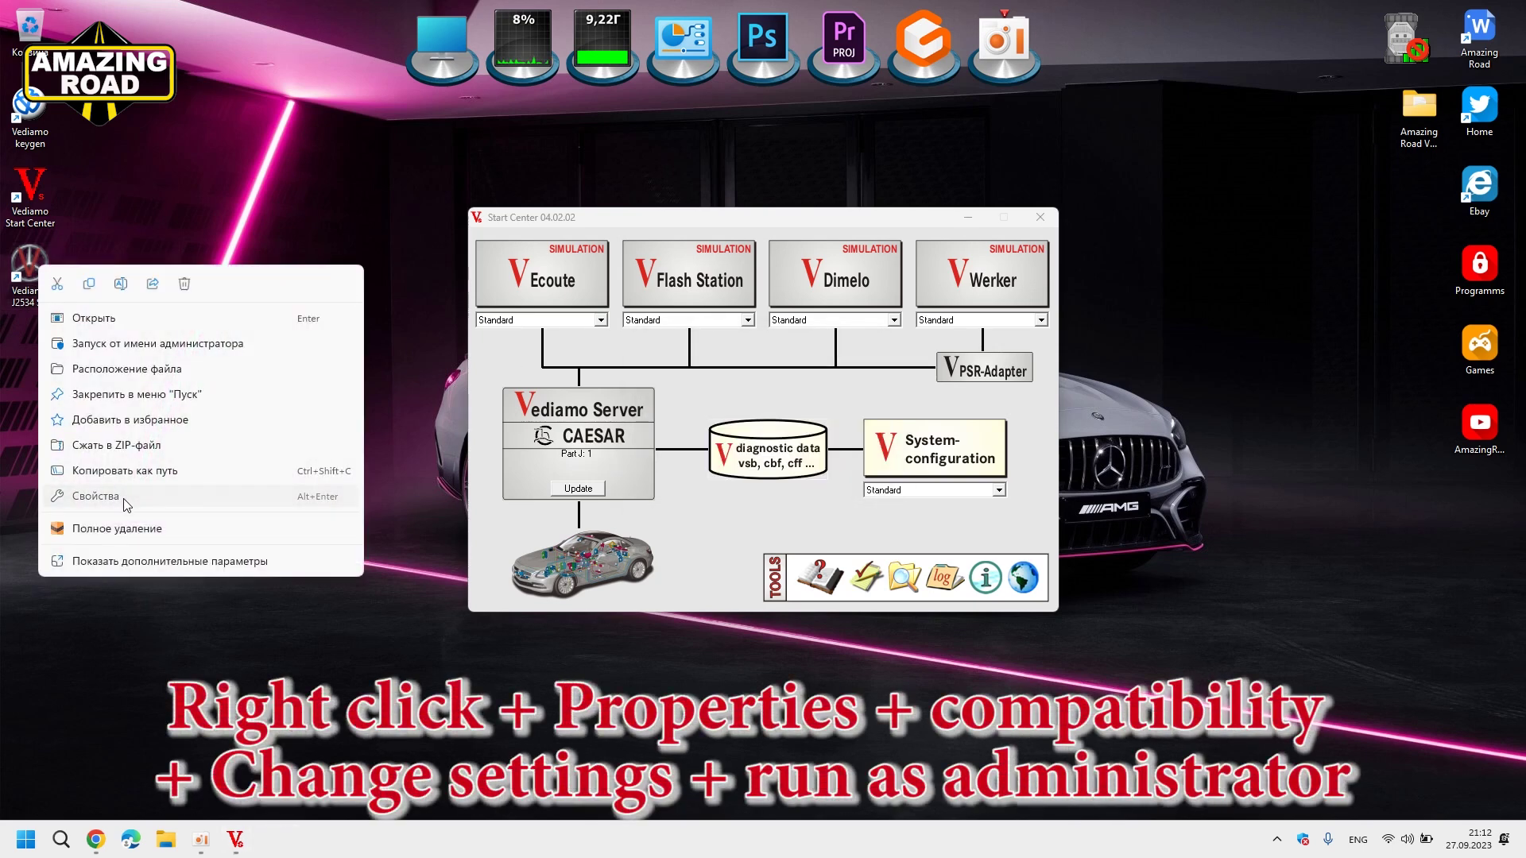
pyautogui.click(95, 496)
pyautogui.click(251, 320)
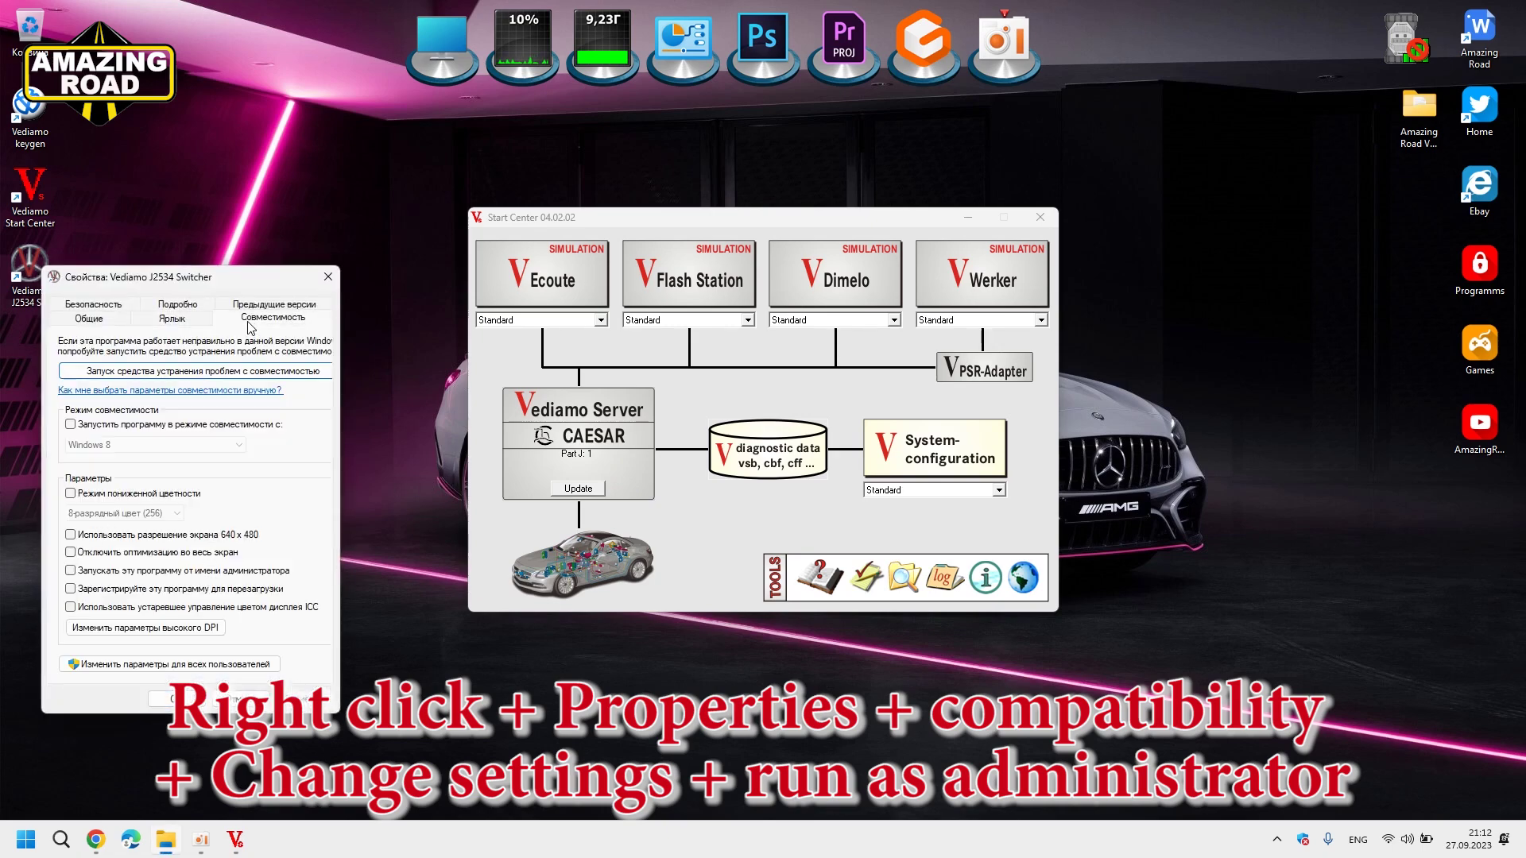
pyautogui.click(120, 664)
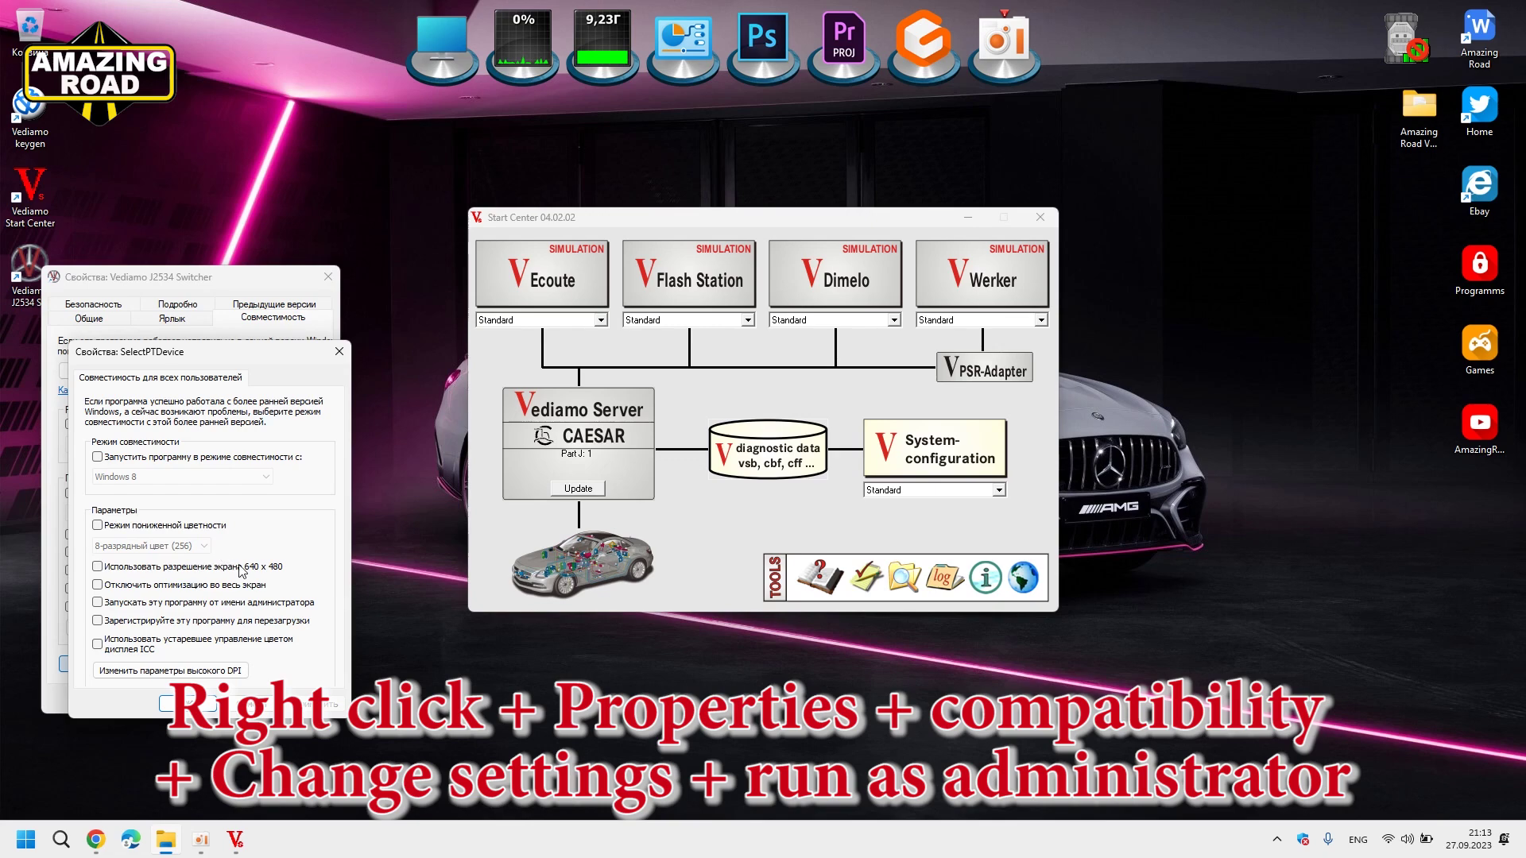
pyautogui.click(134, 605)
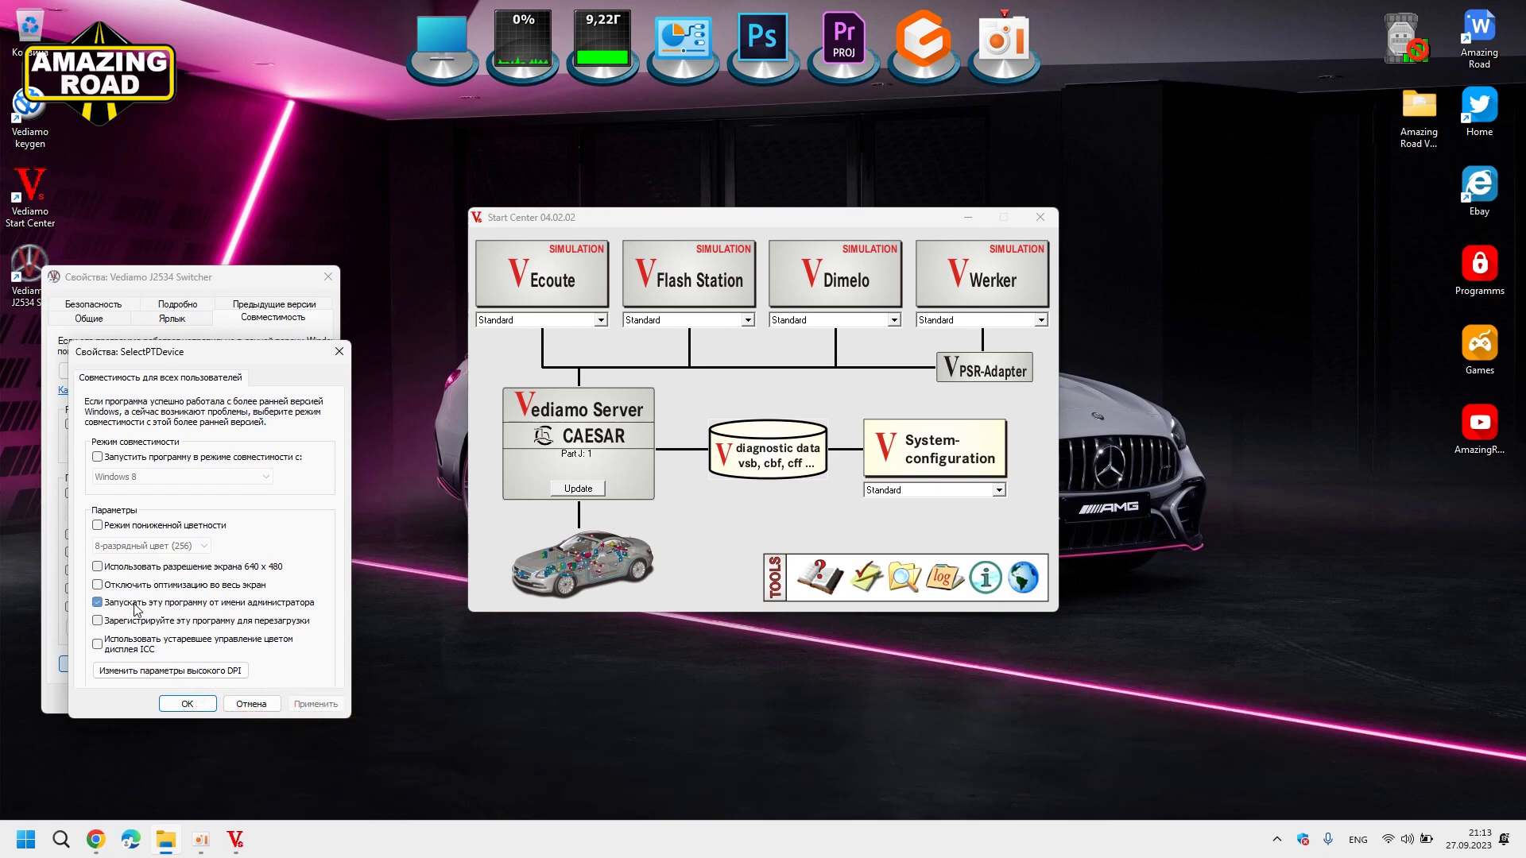
pyautogui.click(186, 704)
pyautogui.click(175, 697)
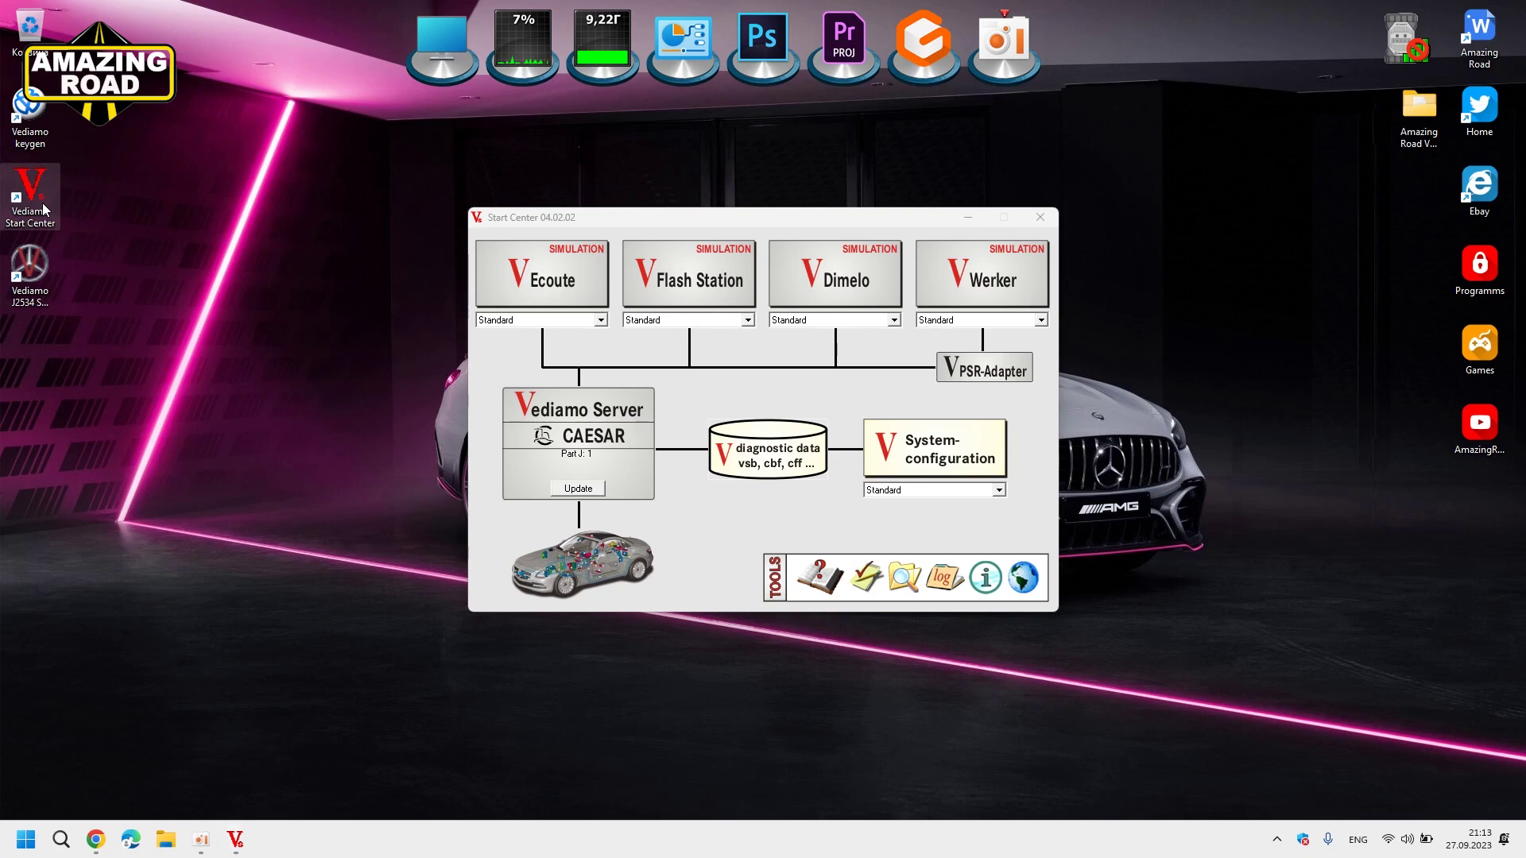
# Set the Vediamo Start Center shortcut's compatibility to run as administrator for all users.
pyautogui.rightClick(41, 202)
pyautogui.click(310, 433)
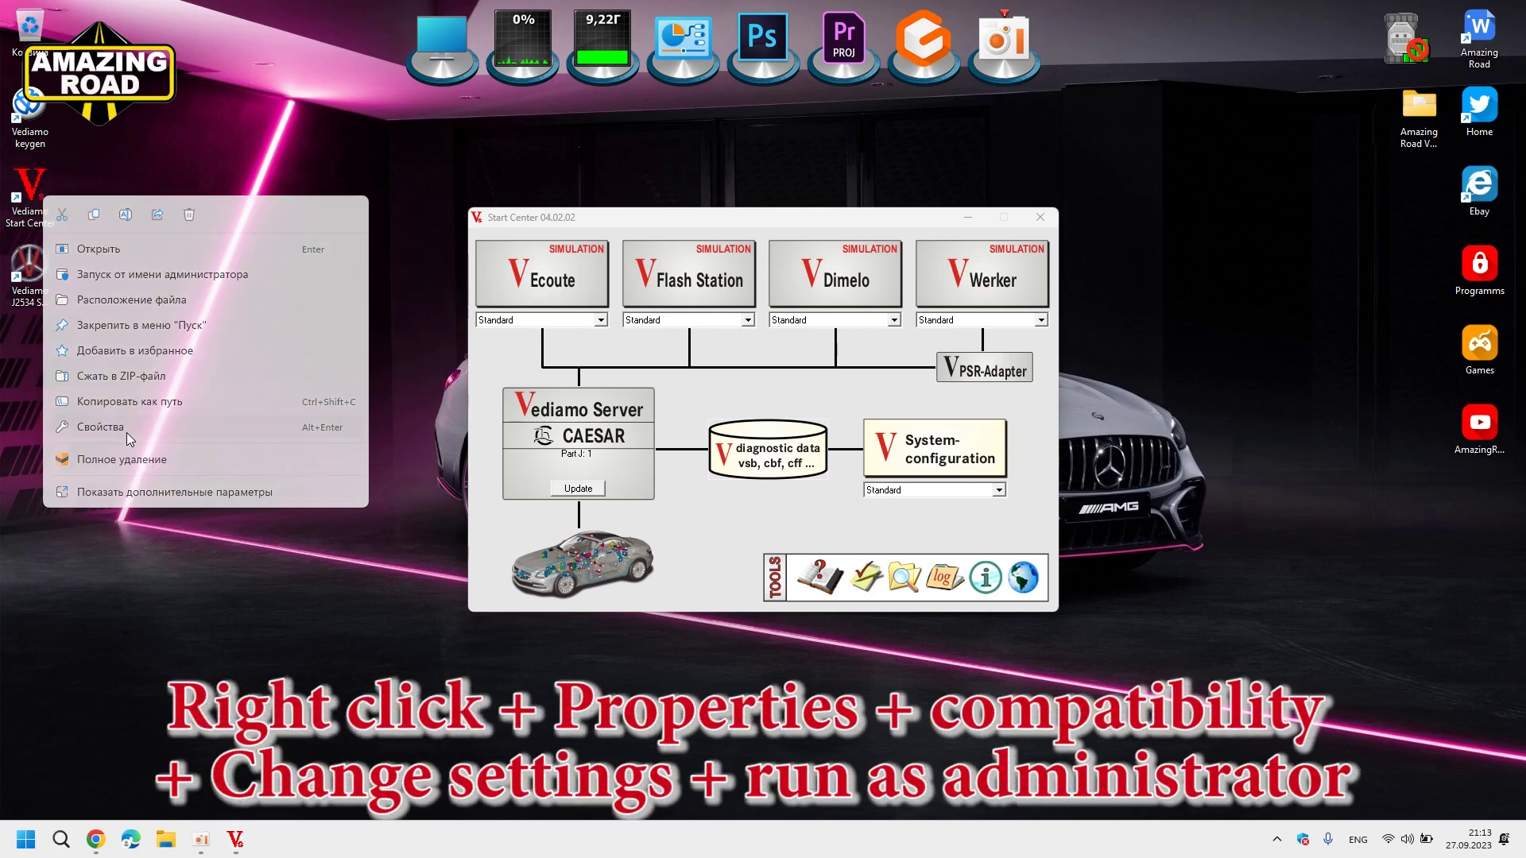
pyautogui.click(267, 251)
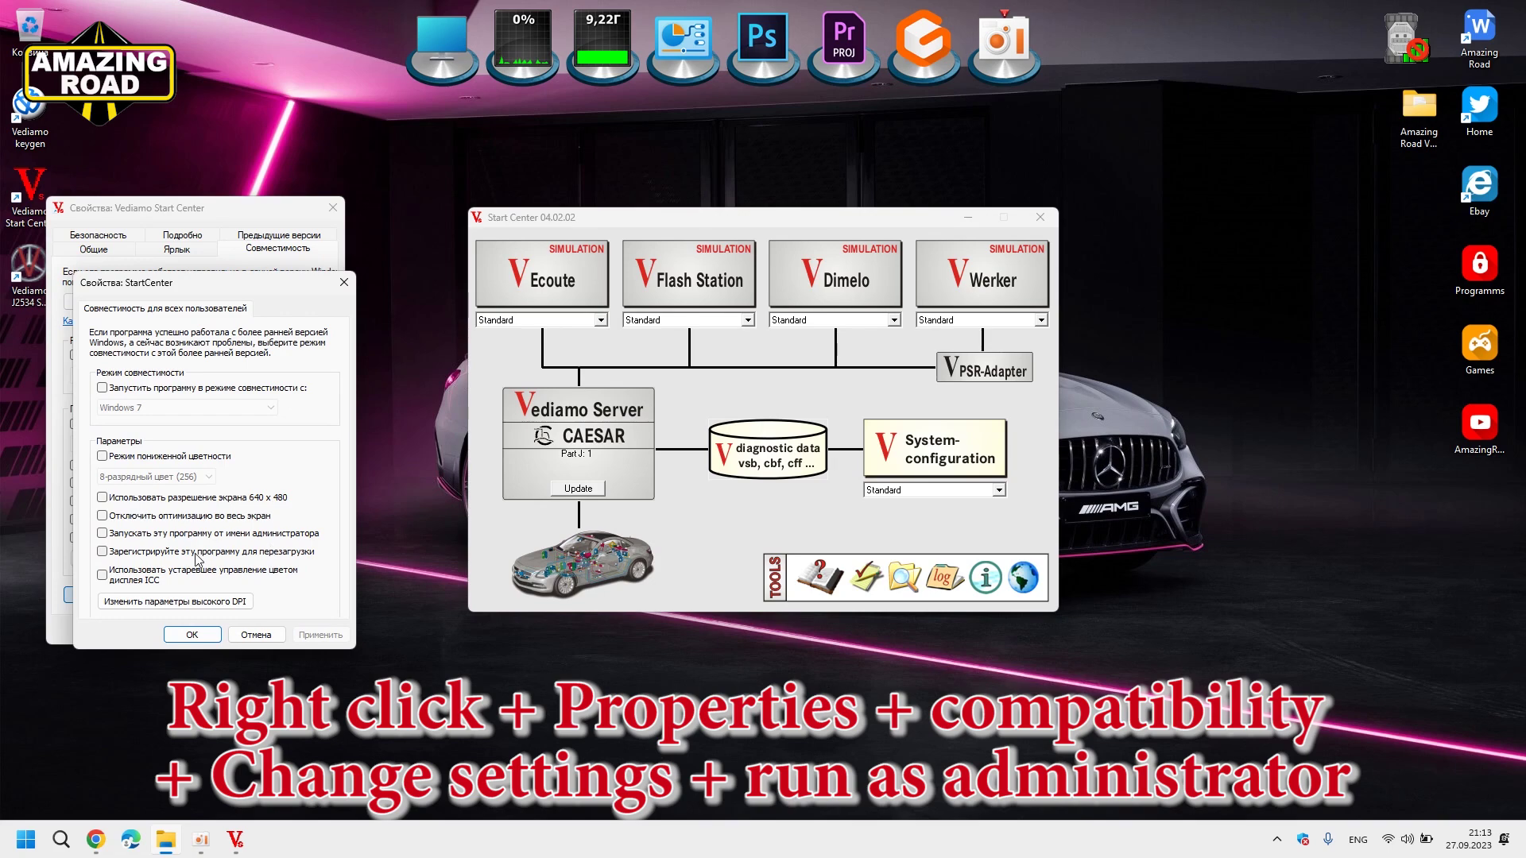
pyautogui.click(195, 535)
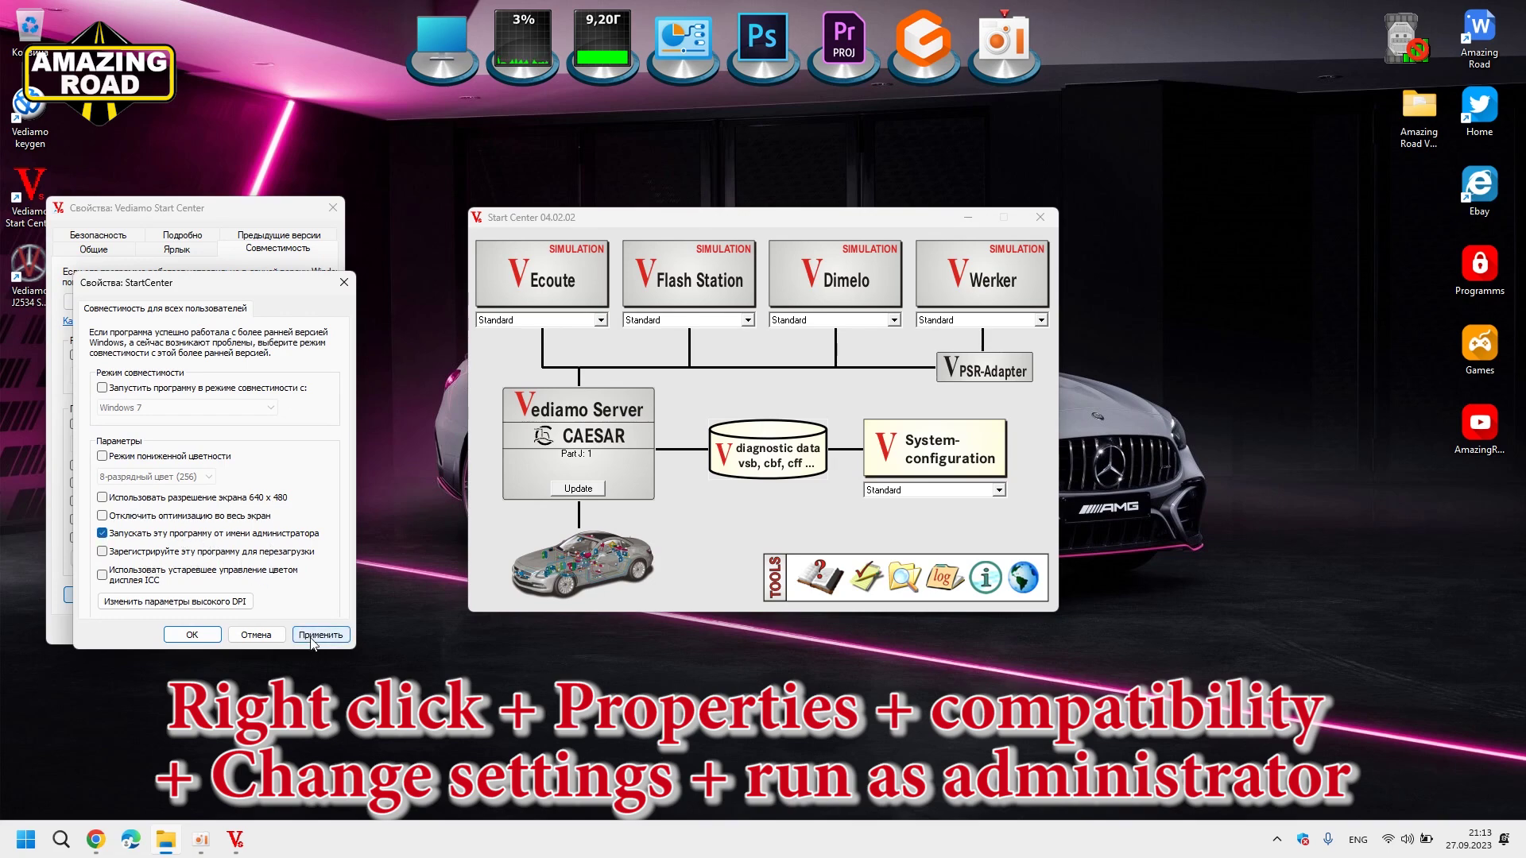
pyautogui.click(194, 635)
pyautogui.click(195, 632)
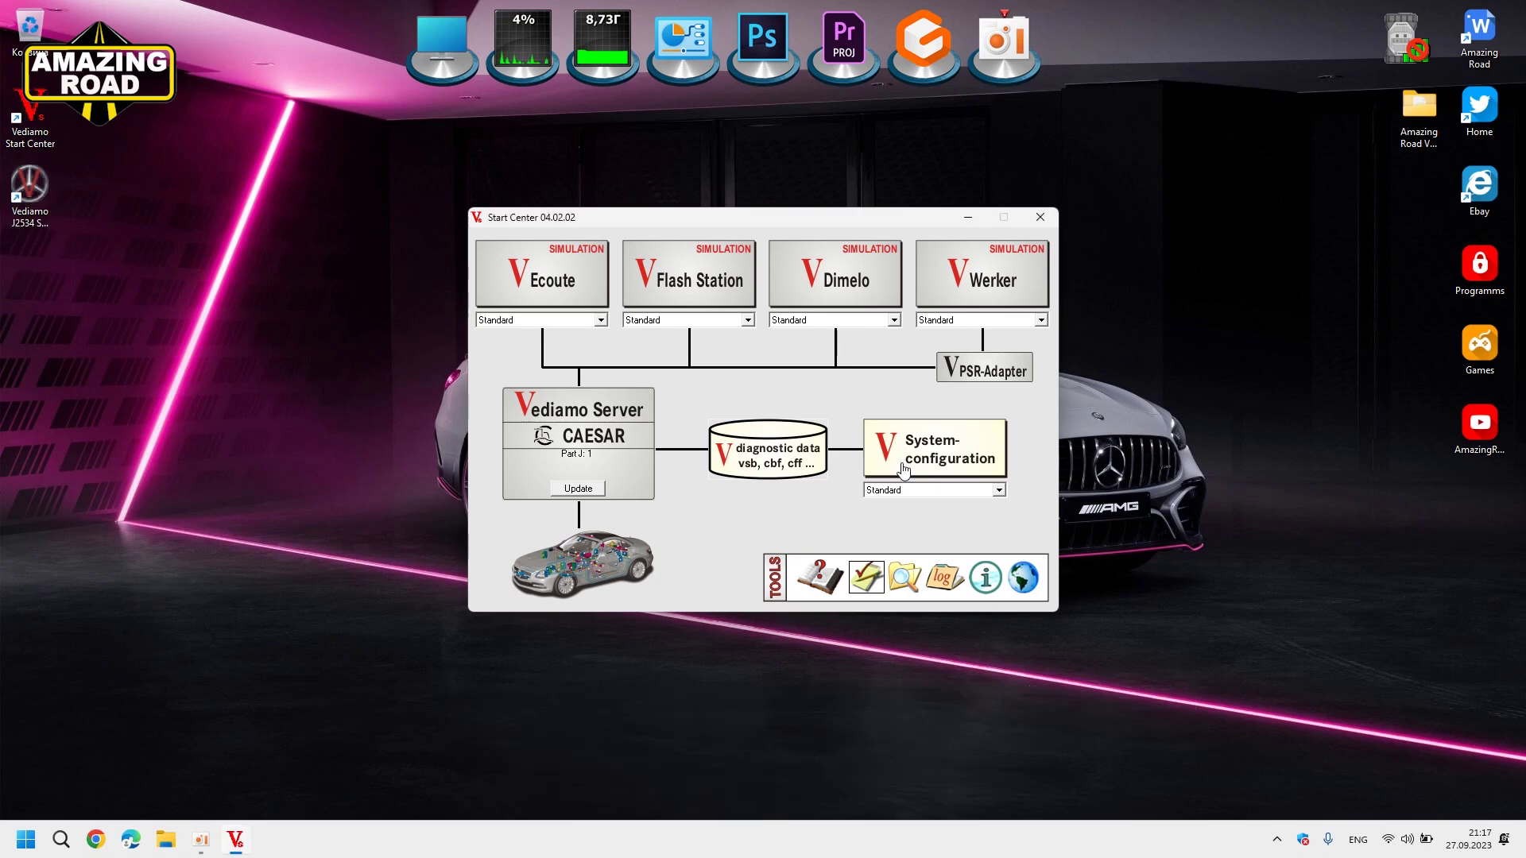
# Start Ecoute and change the system selection folder to Amazing Road Vediamo 04.02.02\Data\CBF For coding.
pyautogui.click(548, 282)
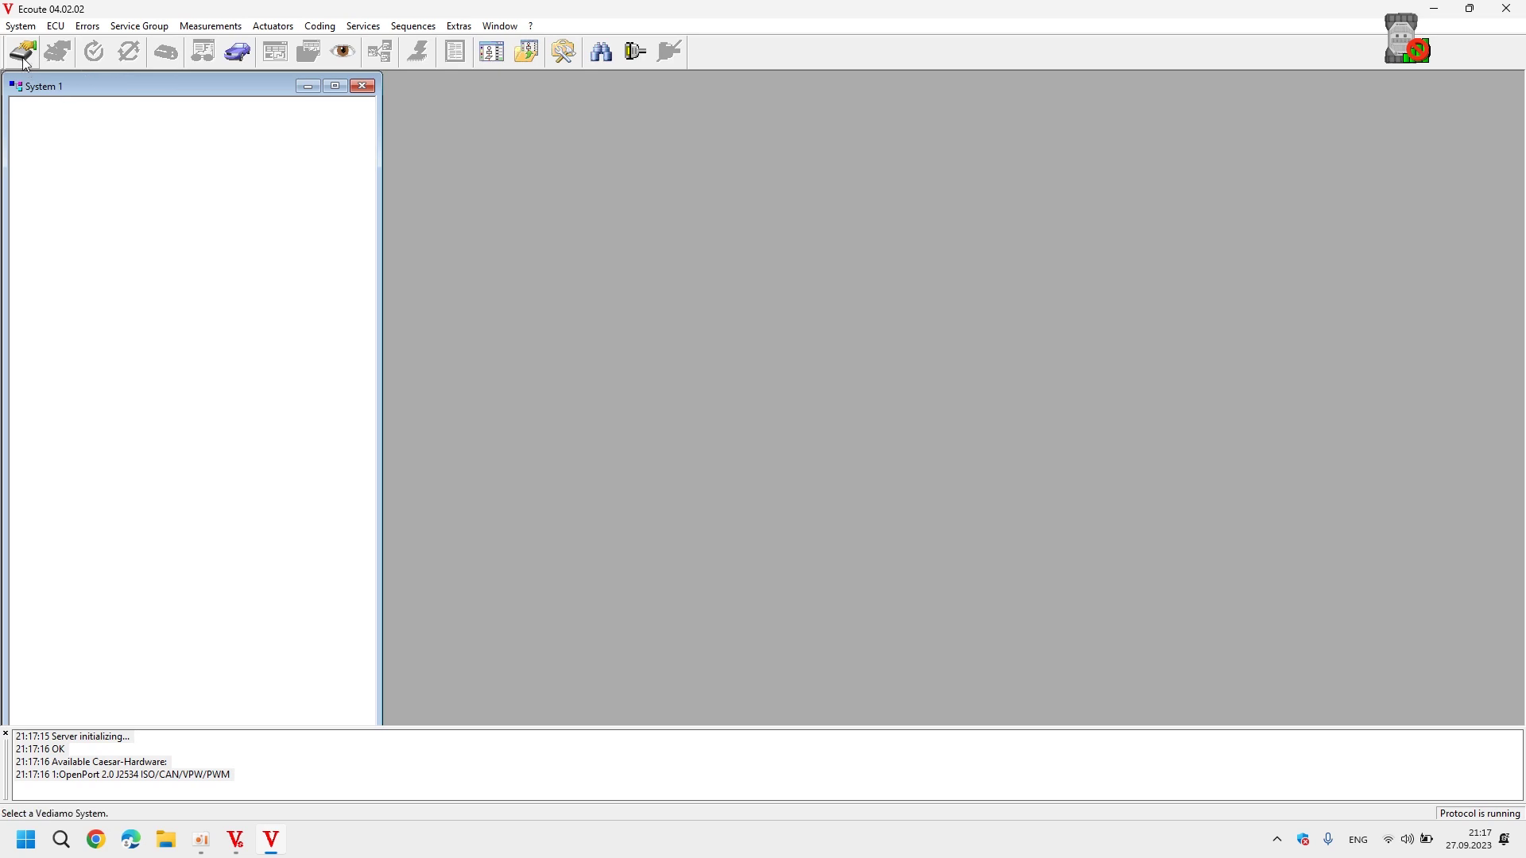
pyautogui.click(25, 61)
pyautogui.click(848, 362)
pyautogui.scroll(-4, 799, 441)
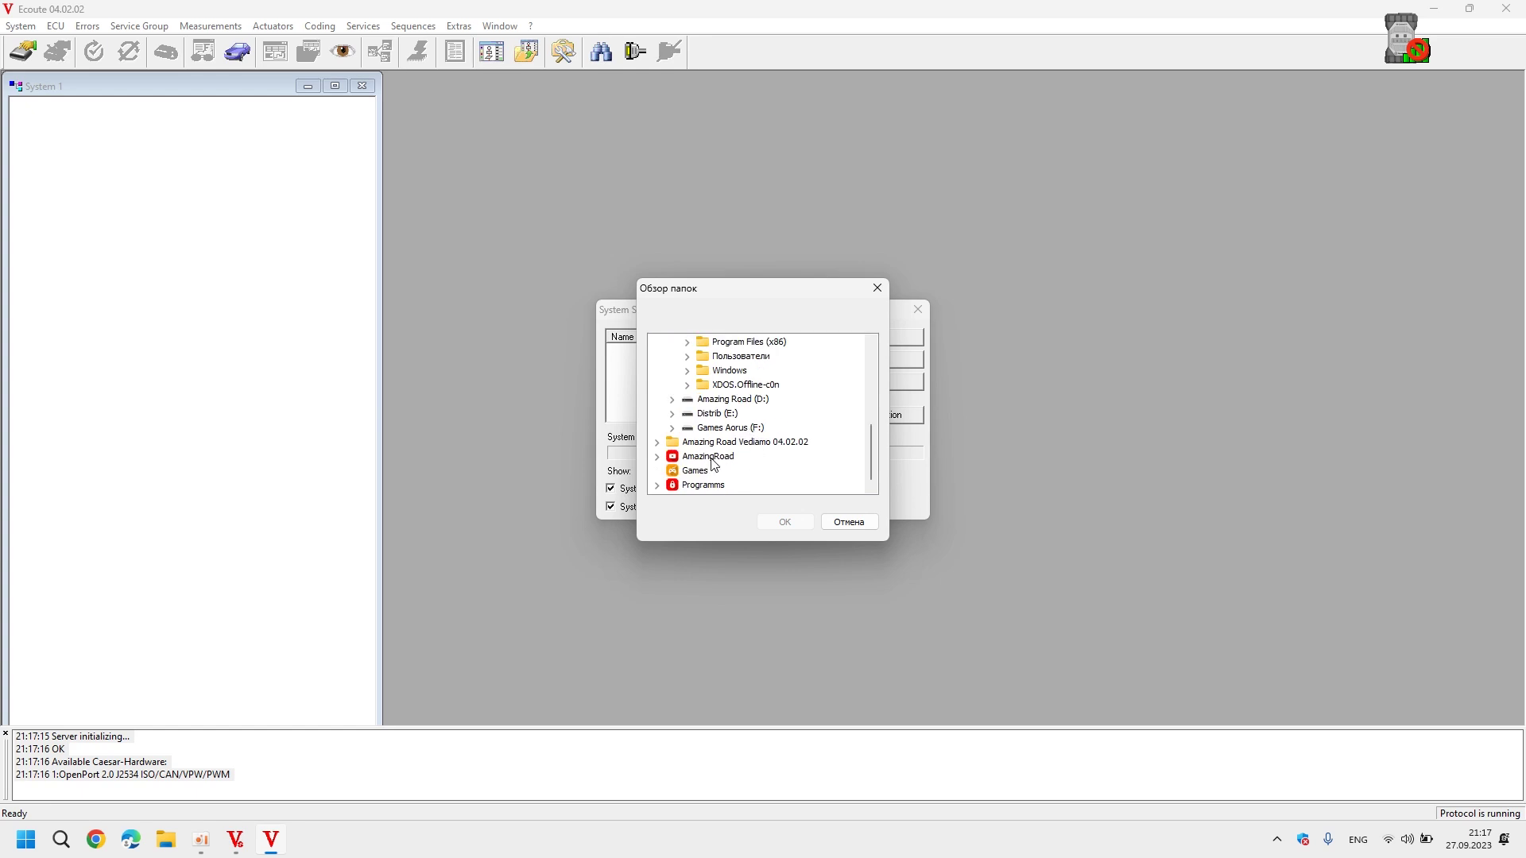
pyautogui.click(657, 443)
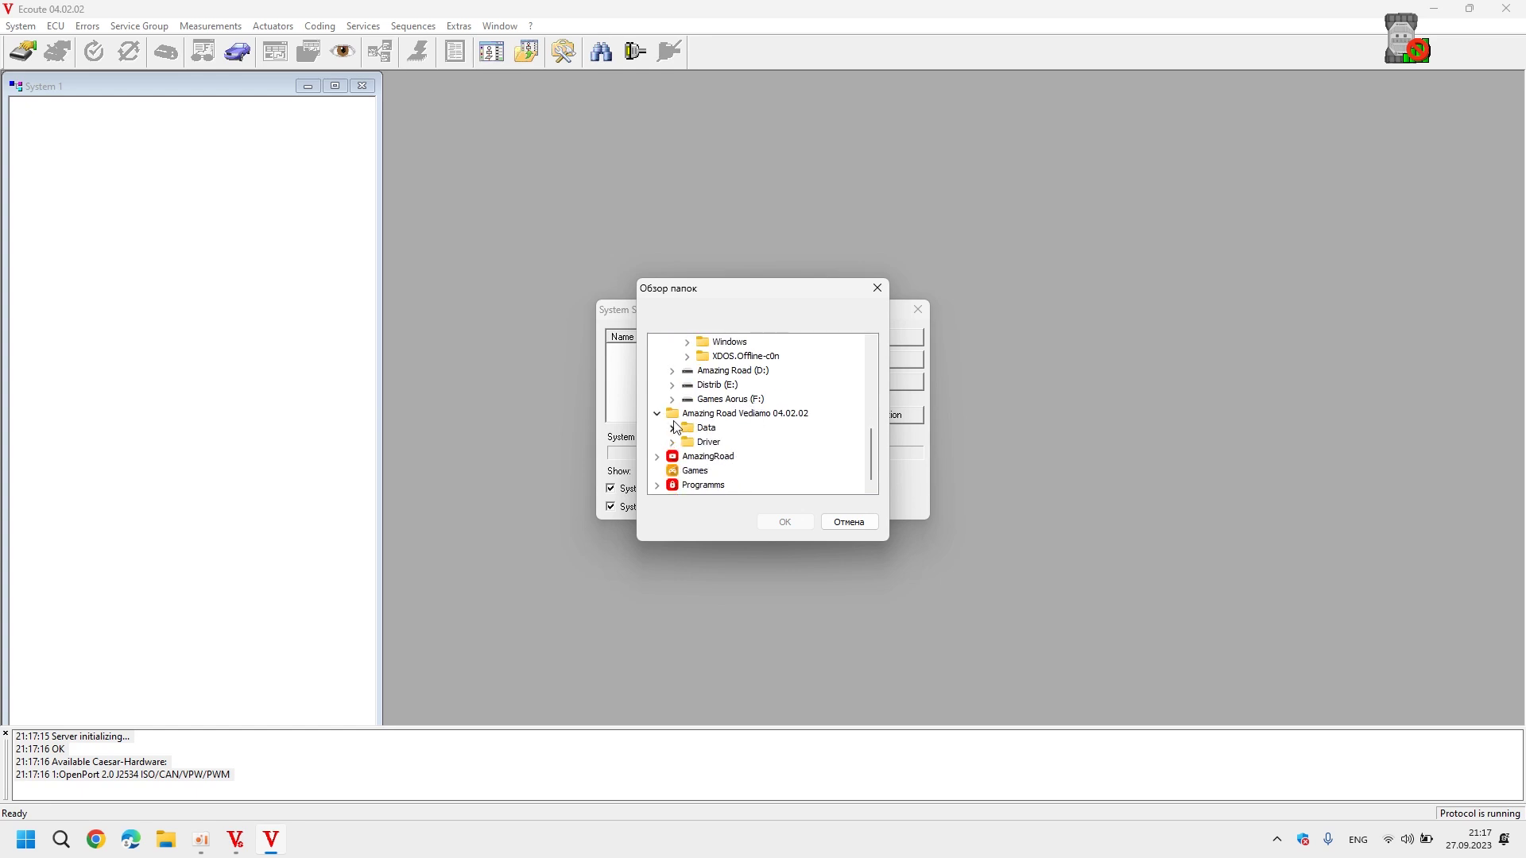
pyautogui.click(673, 428)
pyautogui.click(747, 428)
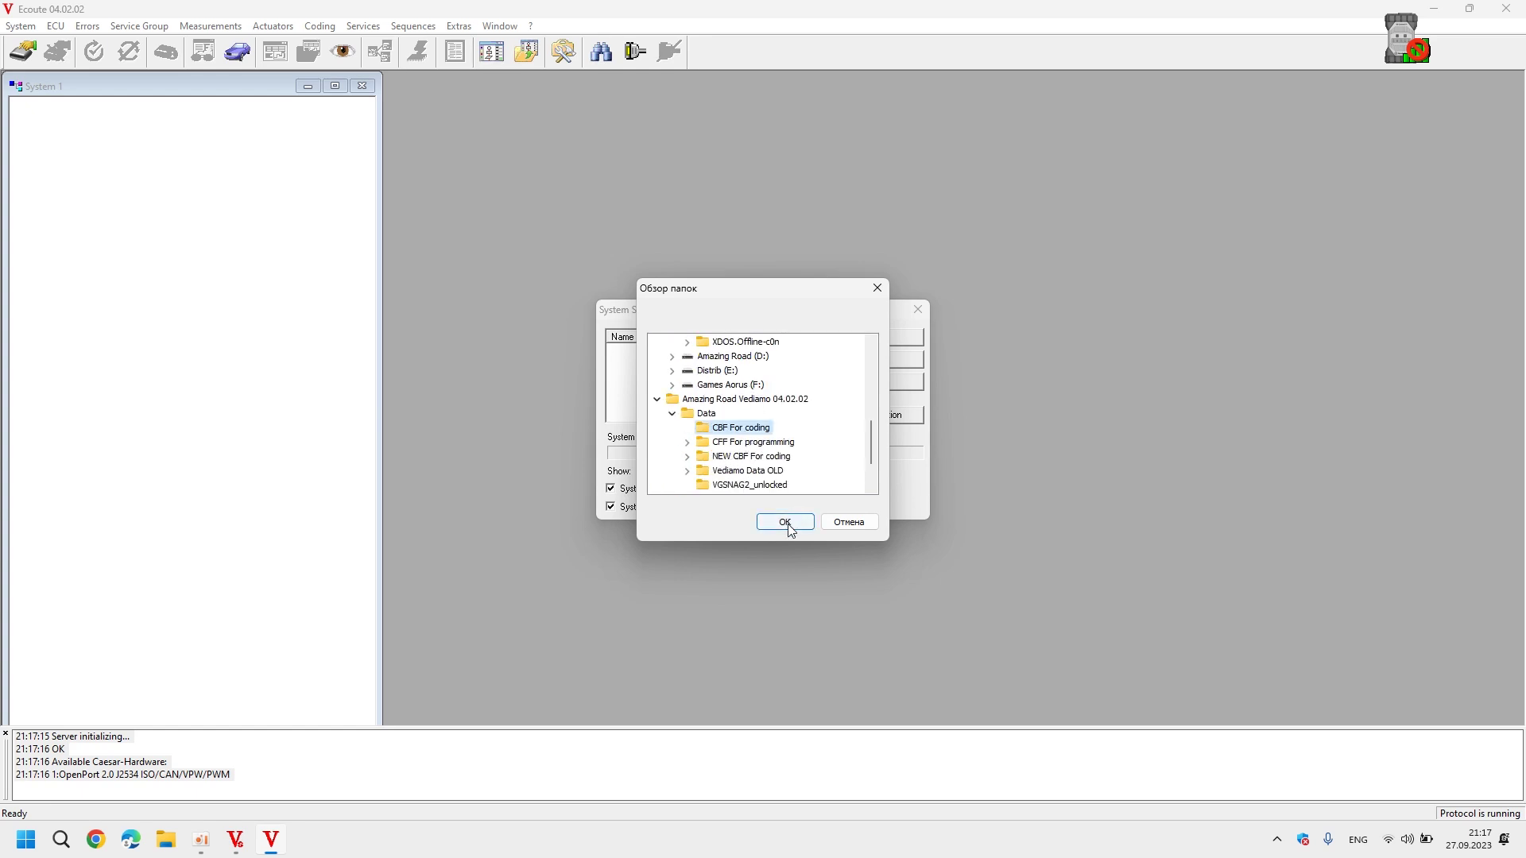
pyautogui.click(784, 522)
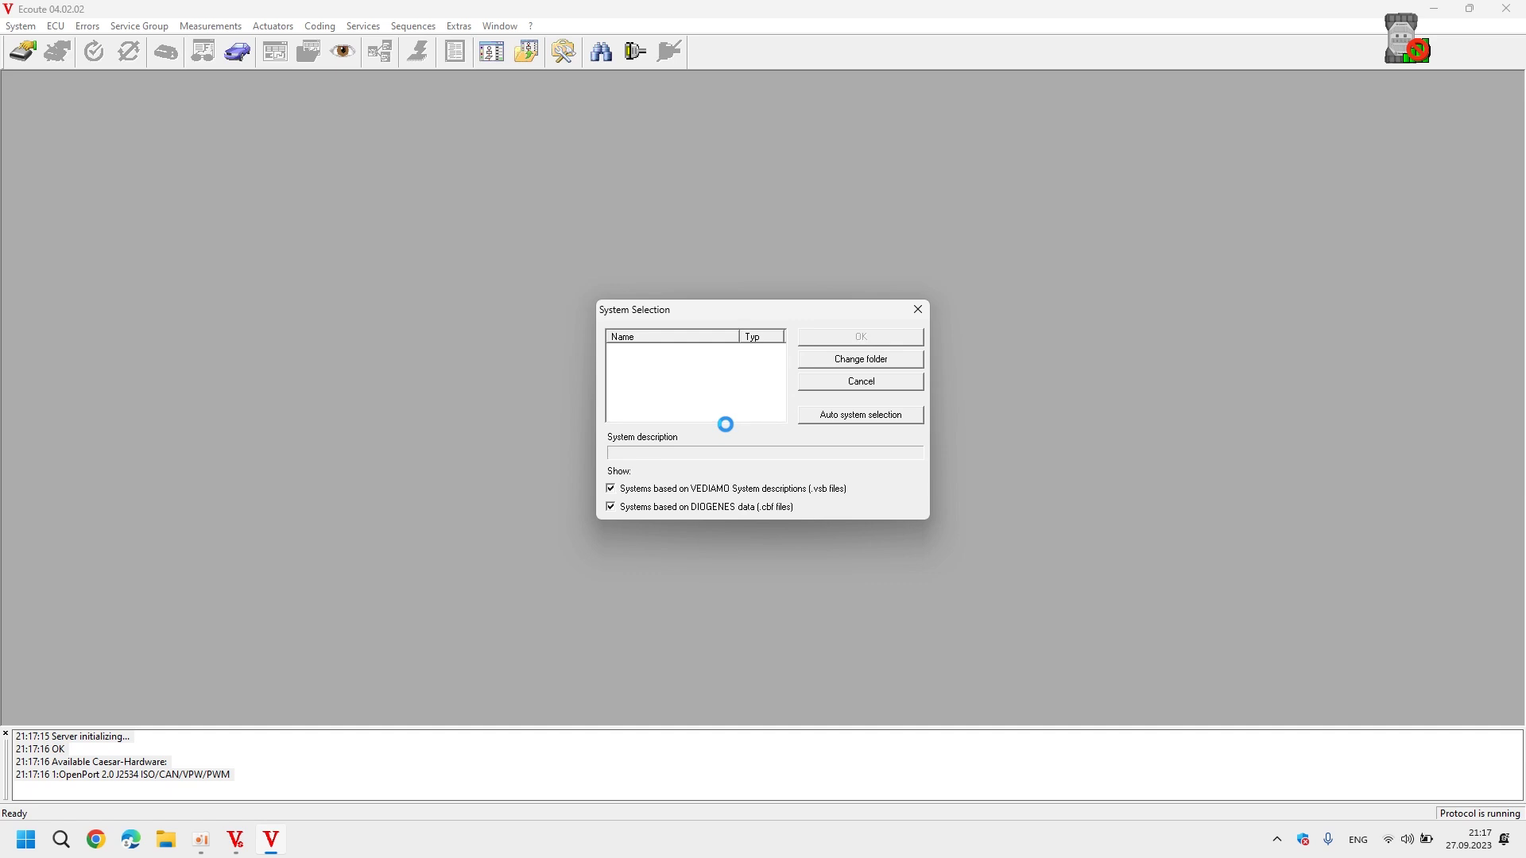
# Load the HU5_ENTRY CBF system from the system selection list.
pyautogui.scroll(-10, 636, 389)
pyautogui.scroll(-2, 658, 399)
pyautogui.scroll(-10, 651, 395)
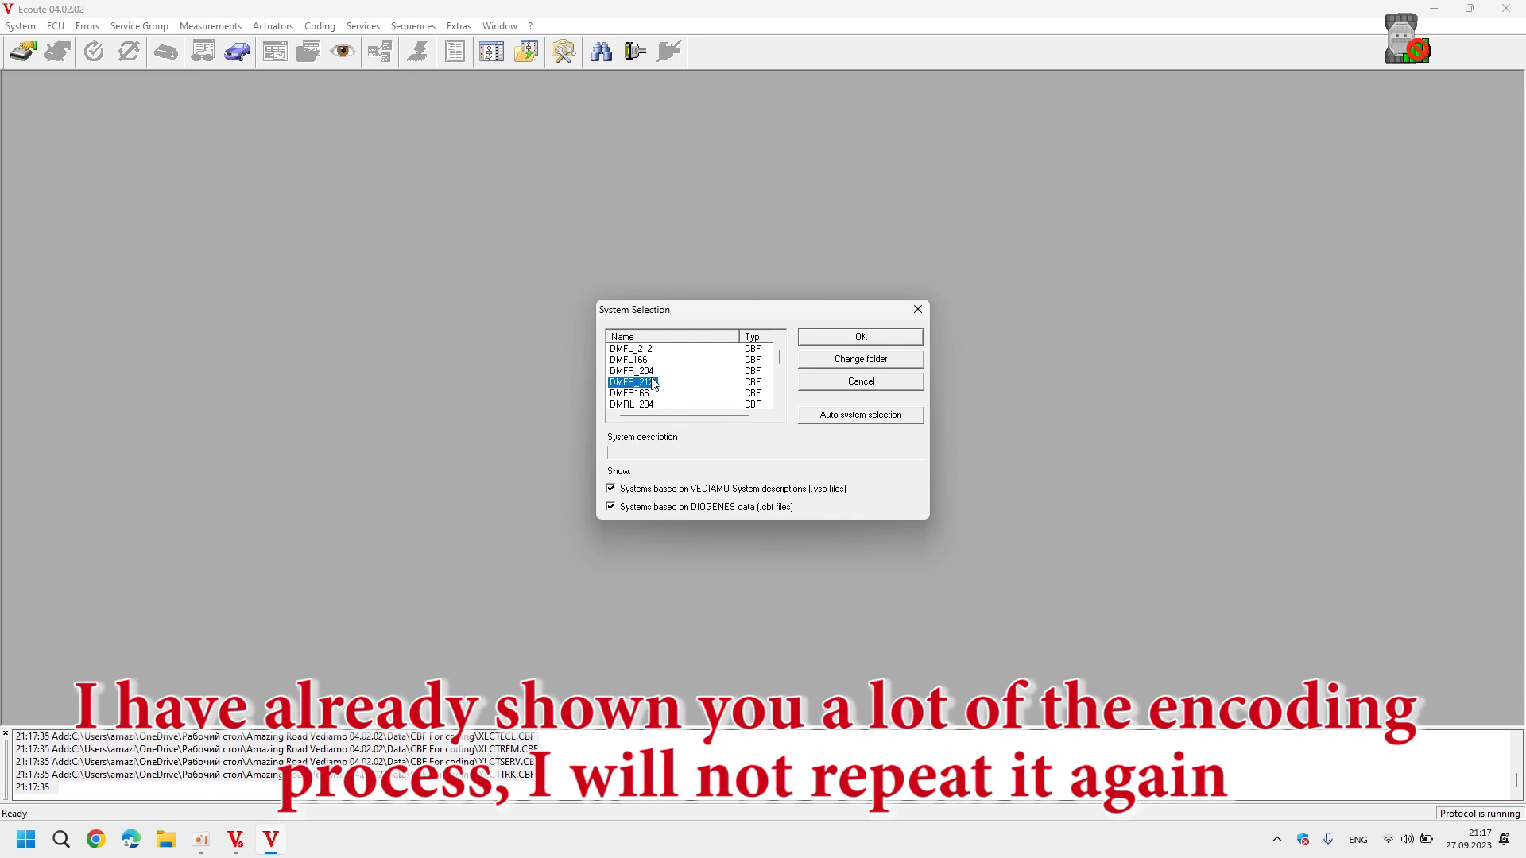
pyautogui.scroll(-5, 644, 395)
pyautogui.click(631, 383)
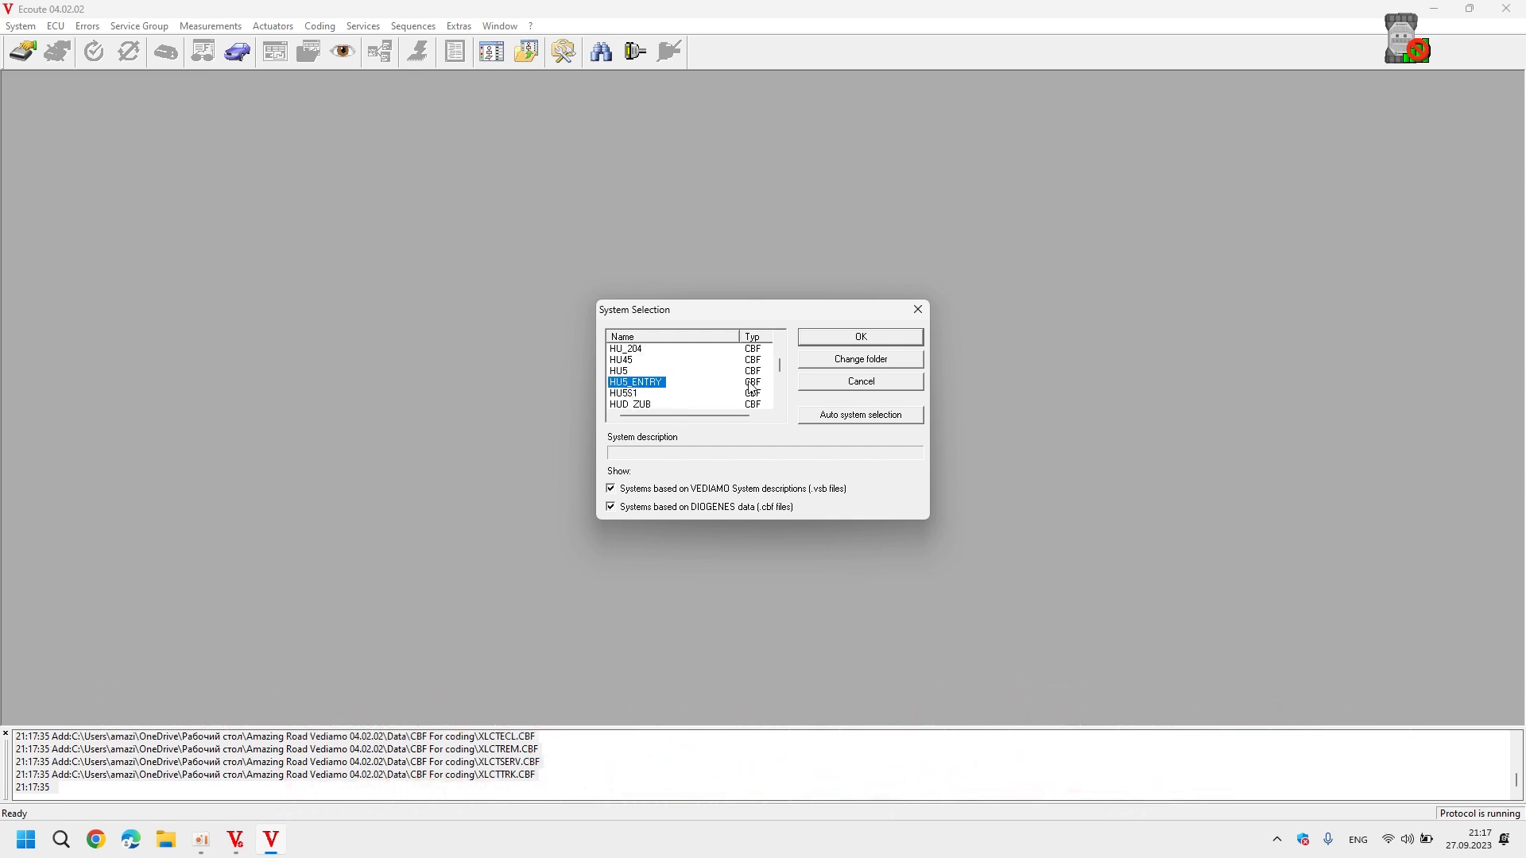
pyautogui.click(841, 337)
pyautogui.click(991, 597)
pyautogui.click(966, 575)
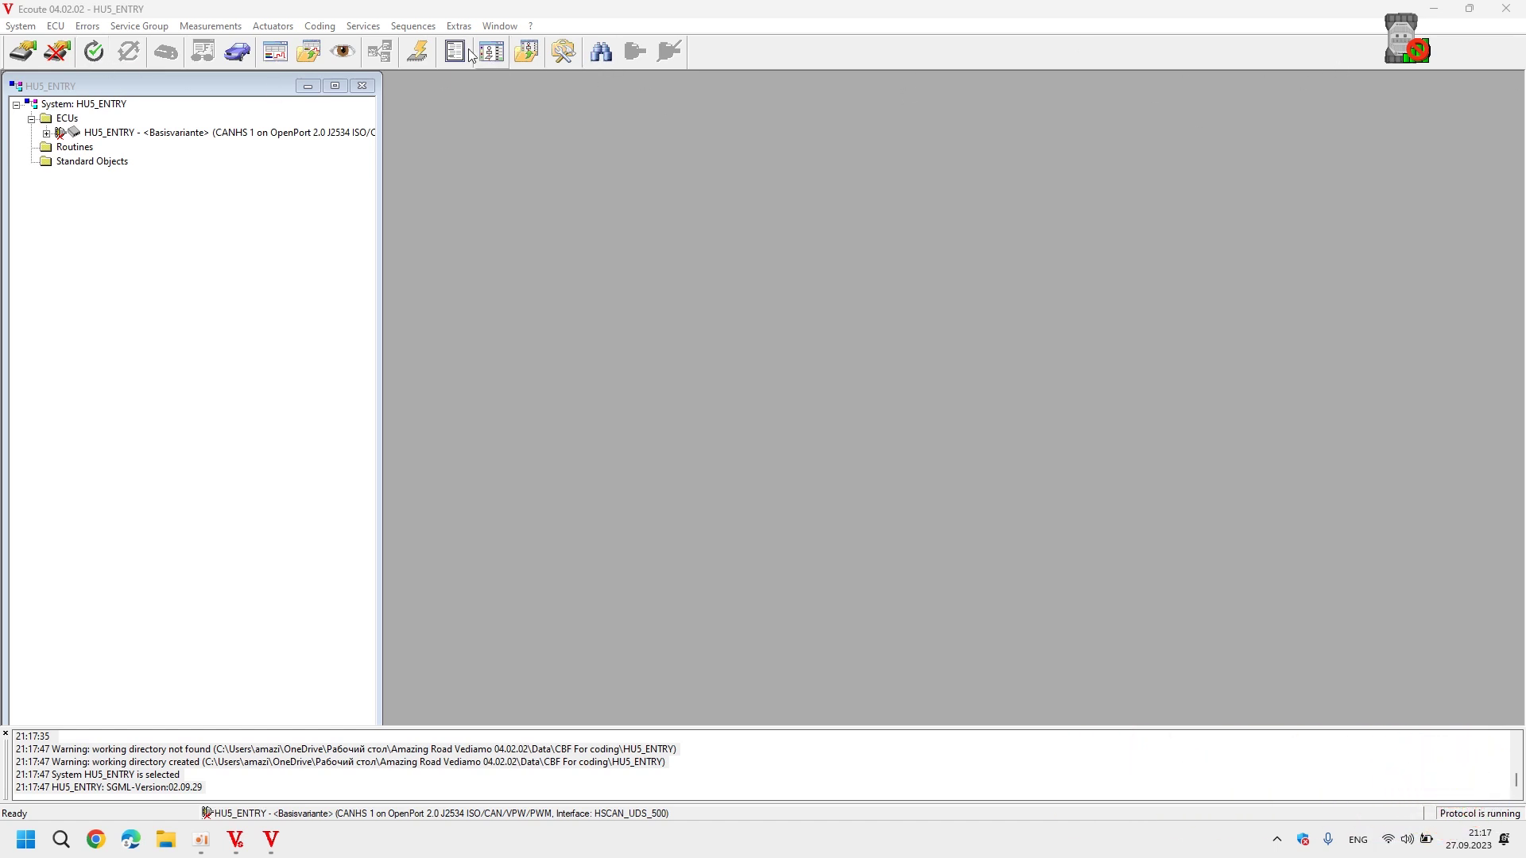
# Deselect the HU5_ENTRY system, and close Ecoute and Vediamo Start Center.
pyautogui.click(91, 53)
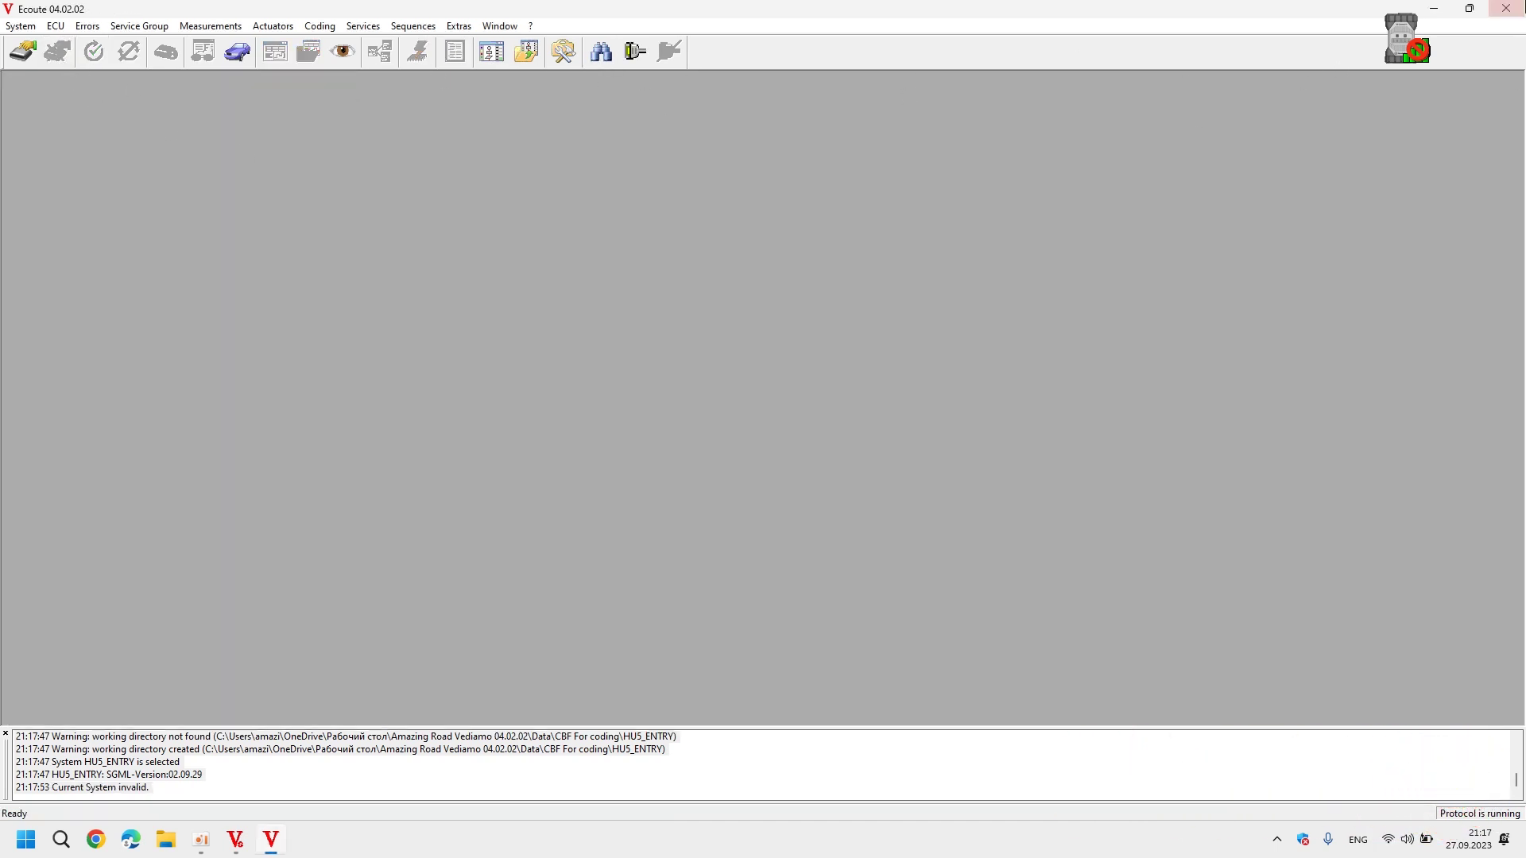
pyautogui.click(1506, 8)
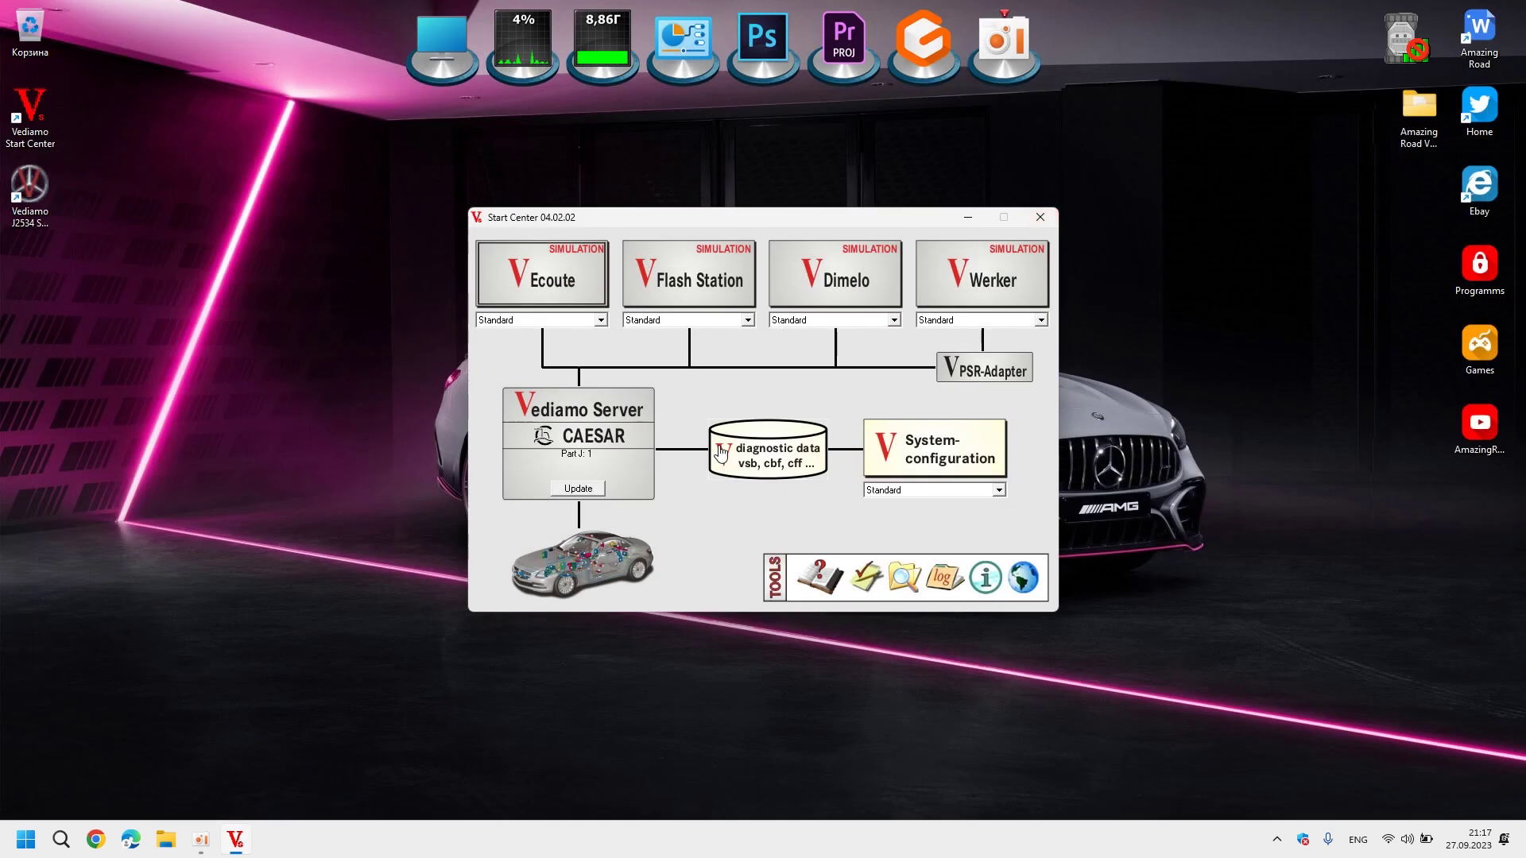
pyautogui.click(1041, 220)
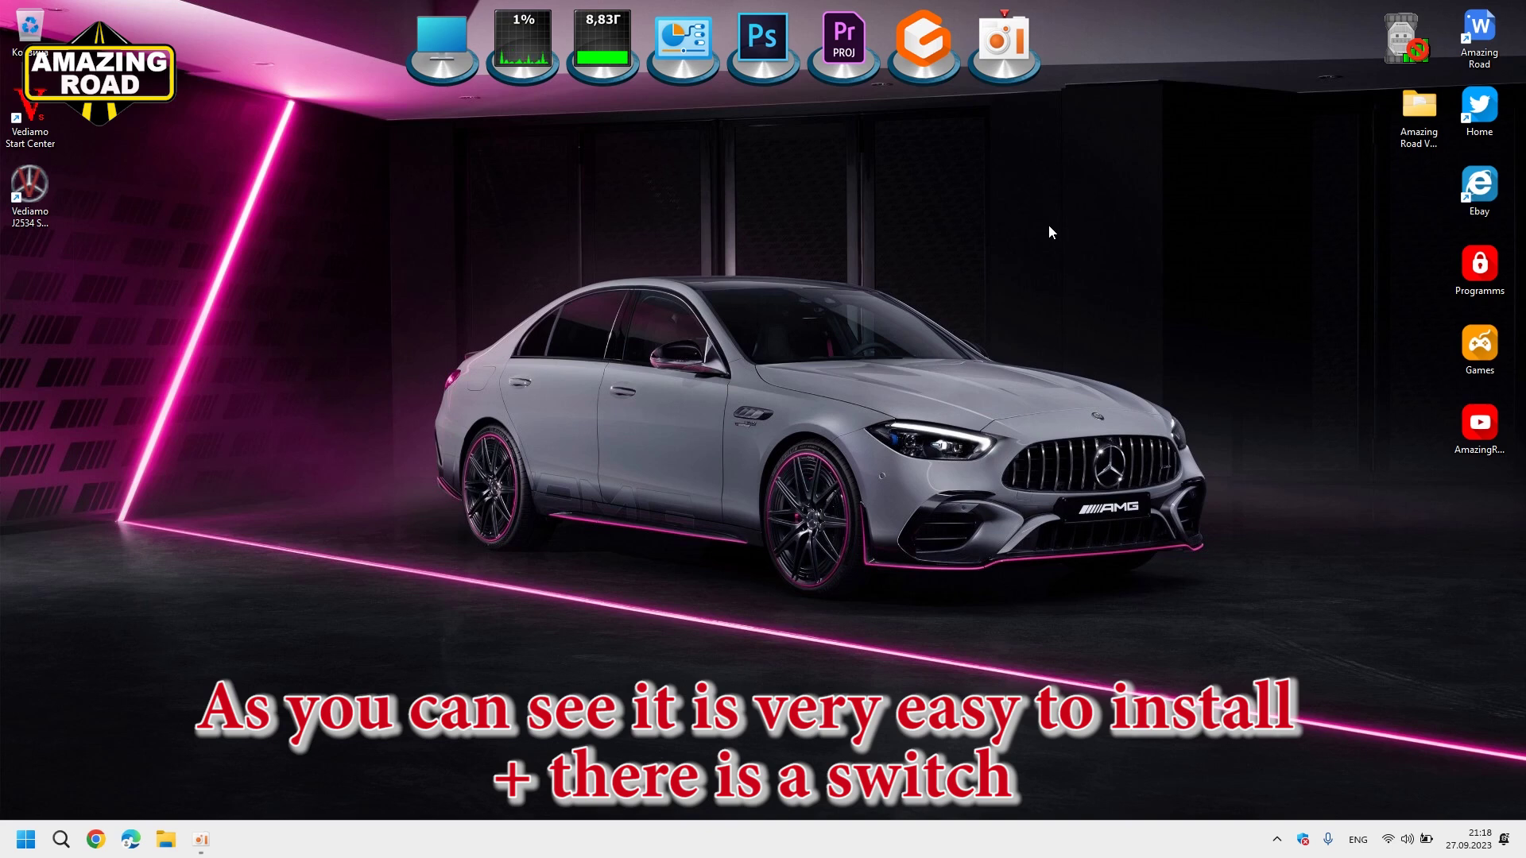
pyautogui.click(29, 187)
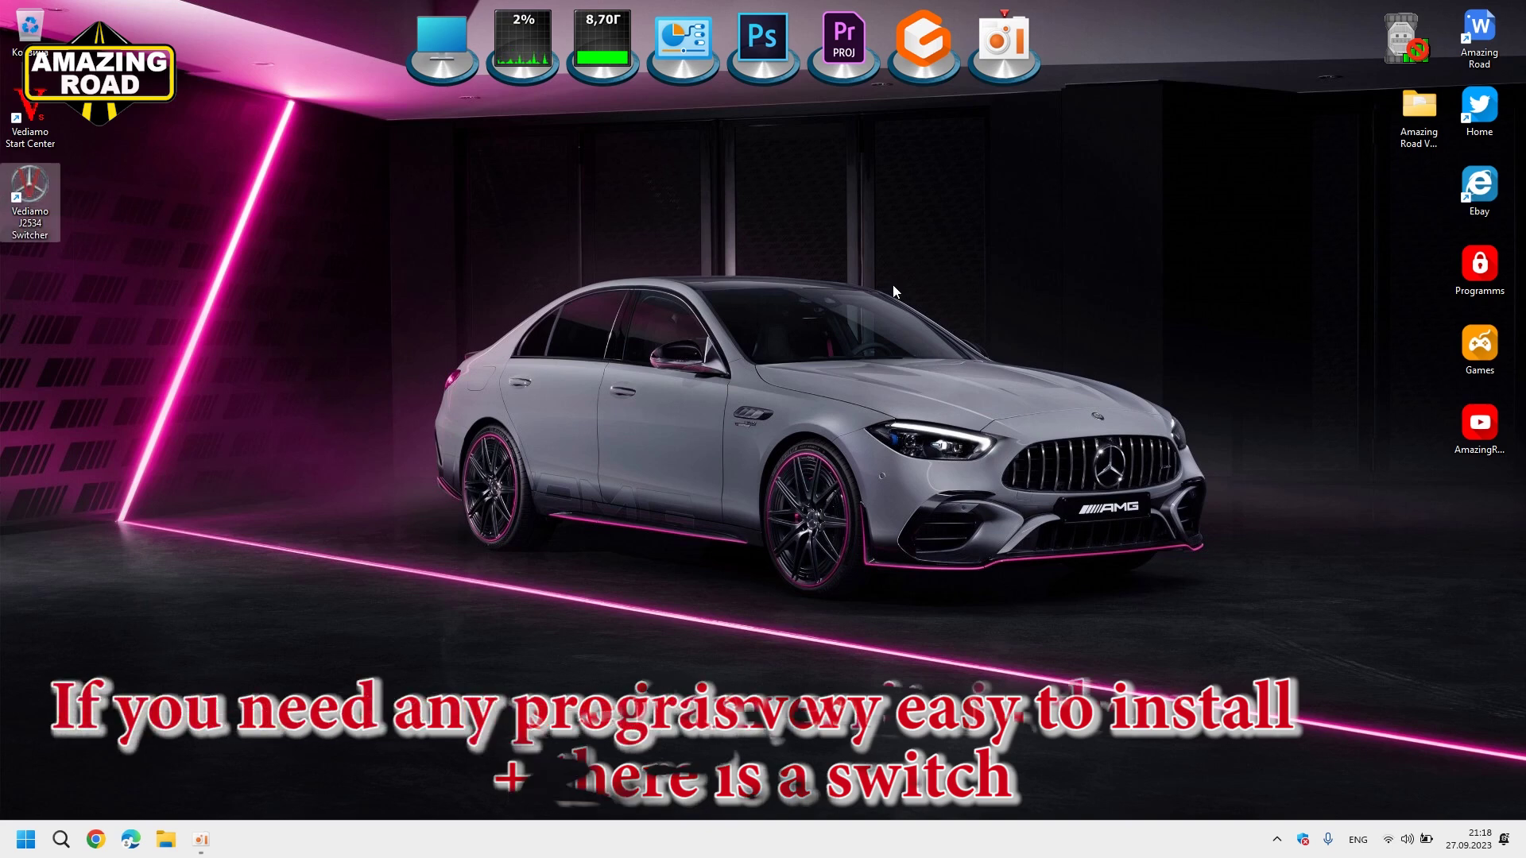